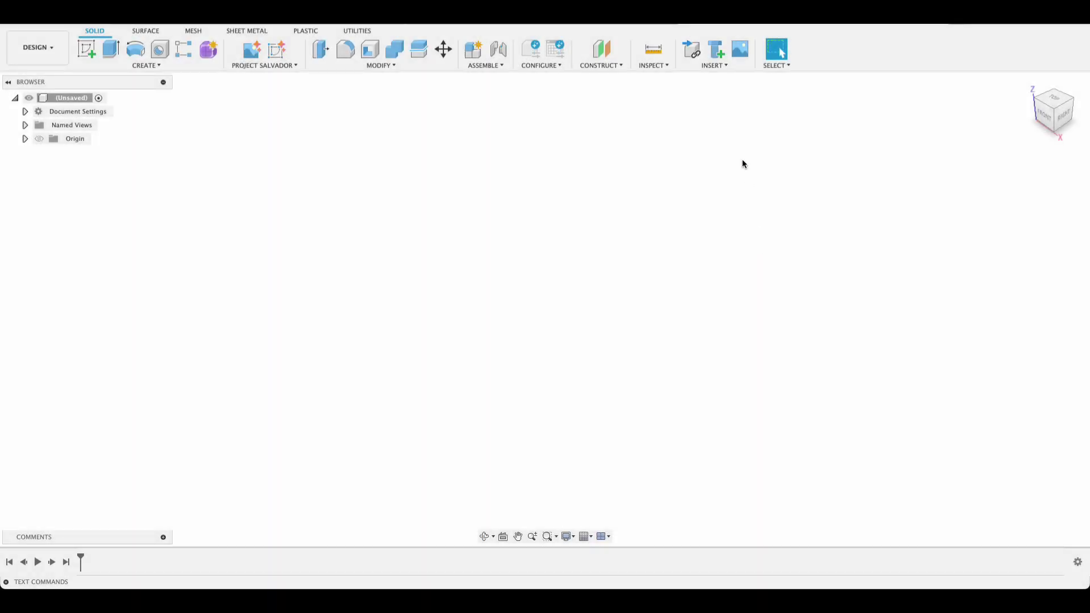
- Insert IMG_1868.JPG as a canvas on the XY plane, scaled to 2.062
left_click(710, 65)
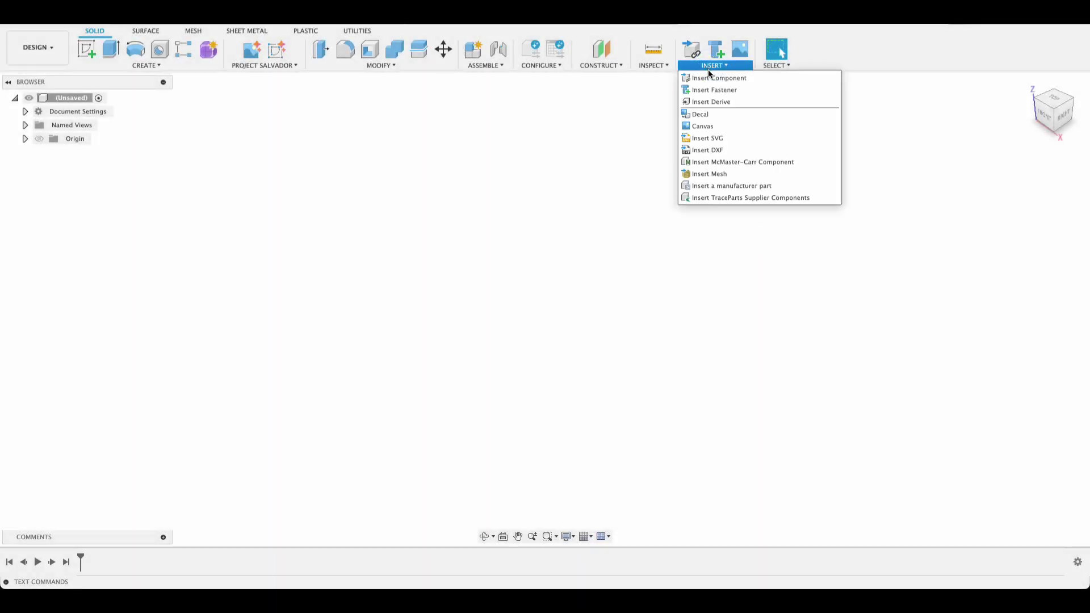
left_click(704, 126)
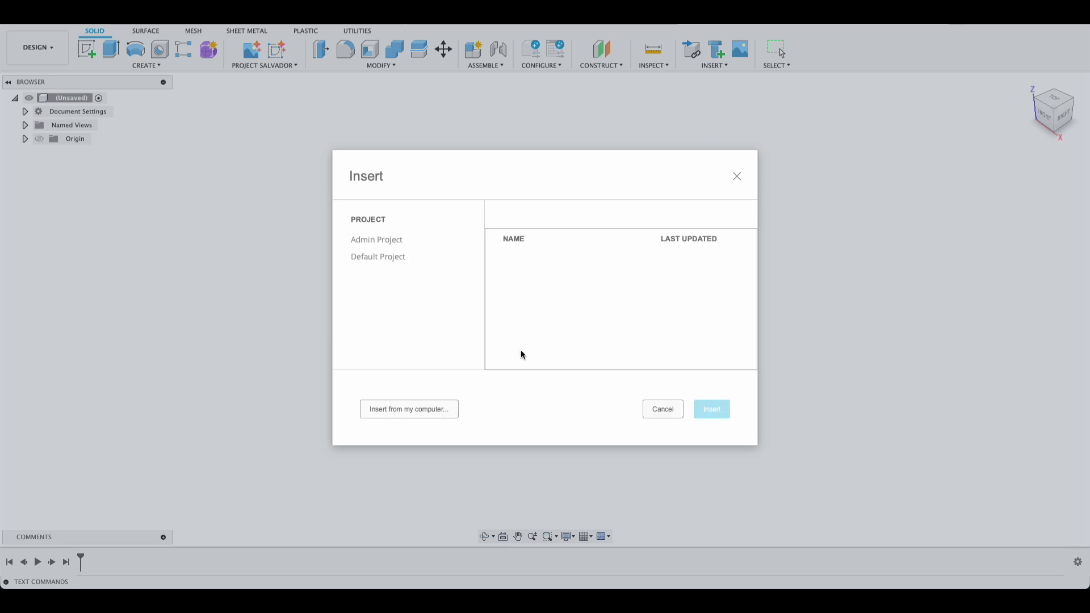
left_click(414, 410)
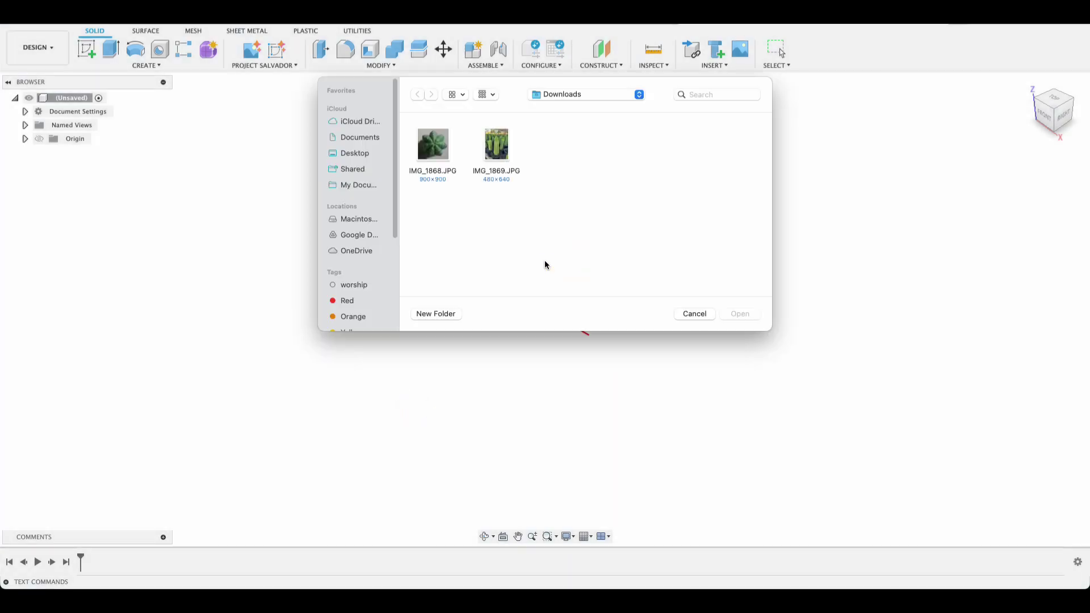
double_click(433, 143)
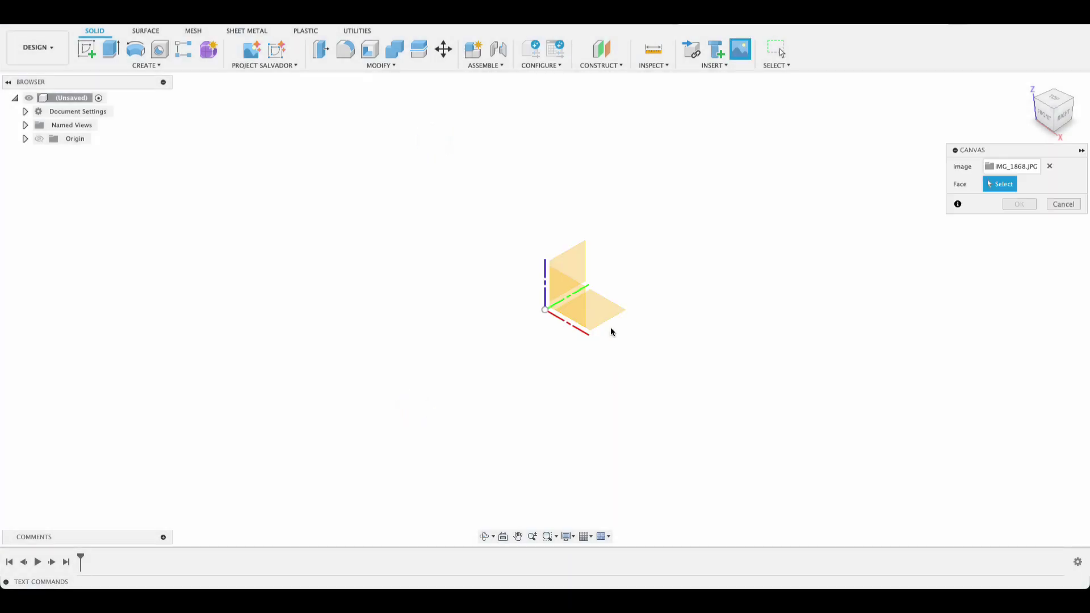
left_click(606, 305)
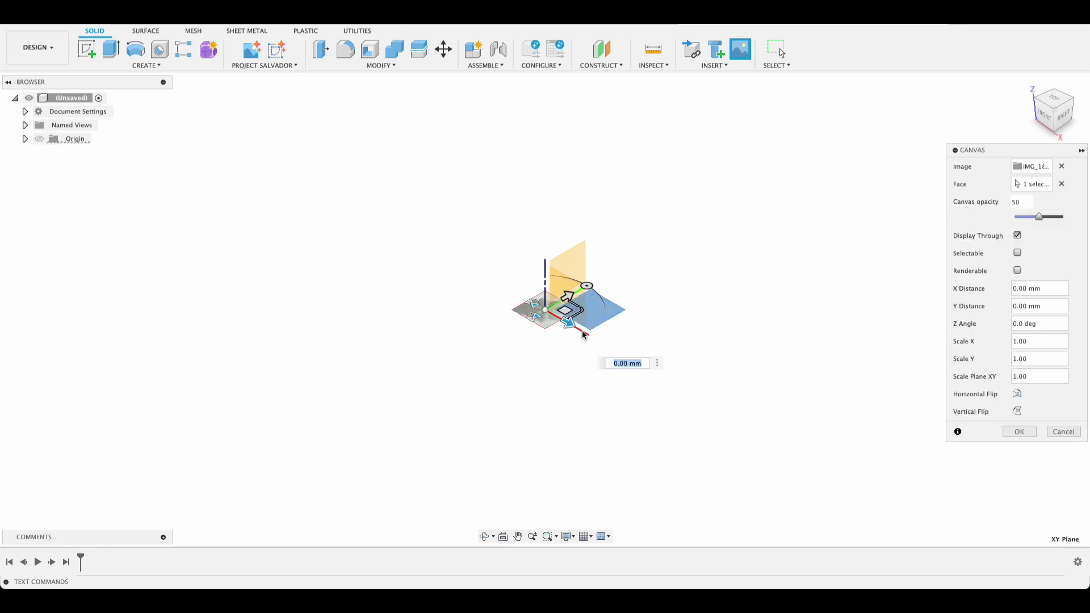
left_click_drag(590, 309, 615, 316)
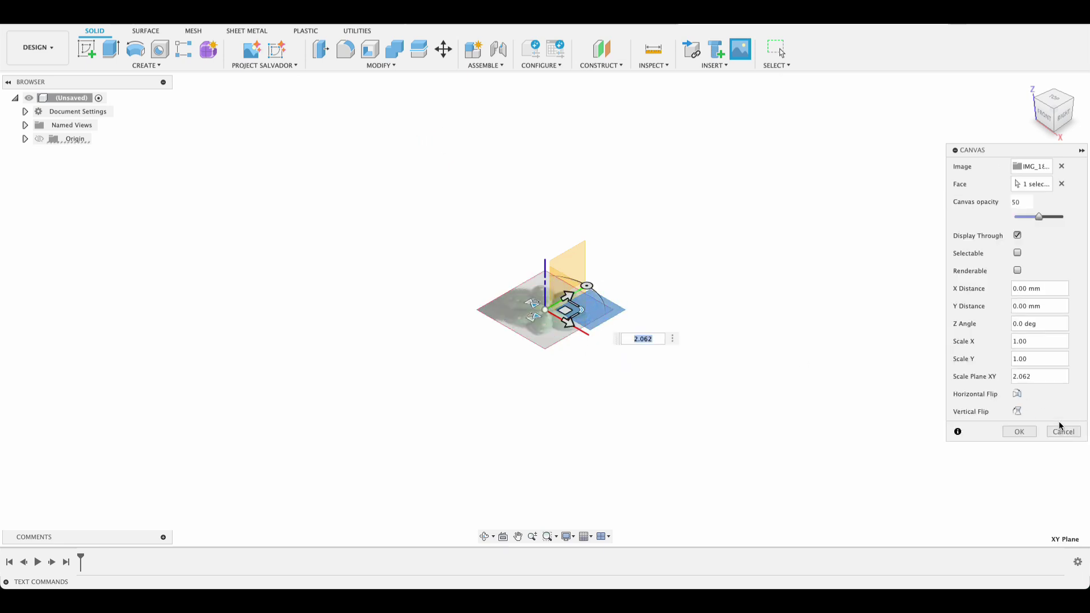
left_click(1019, 432)
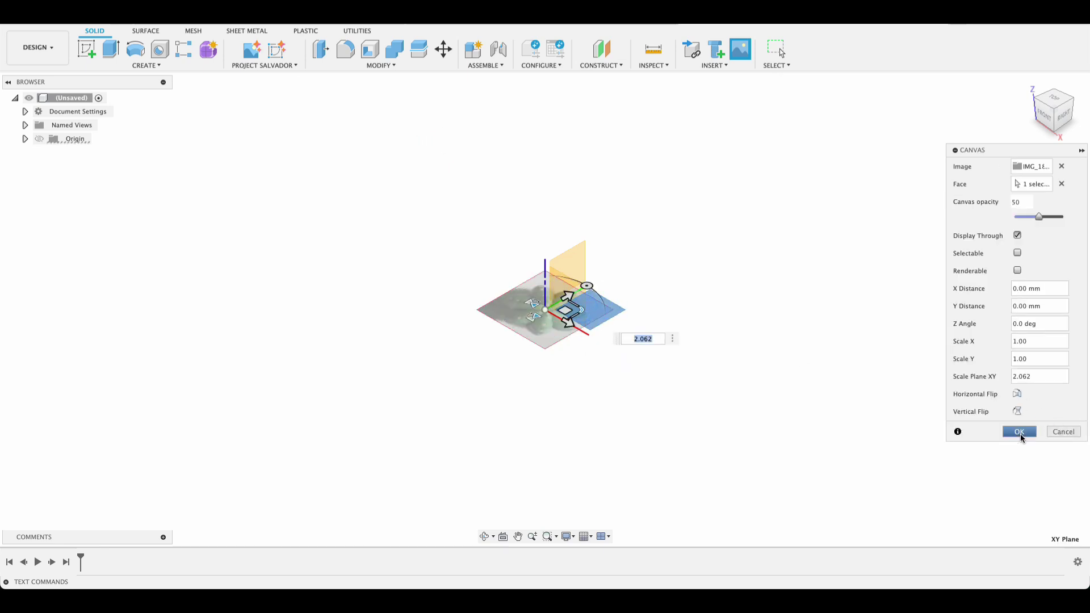
- From the top view, calibrate the IMG_1868 canvas so the two picked points across the cactus span 100 mm
left_click(1054, 100)
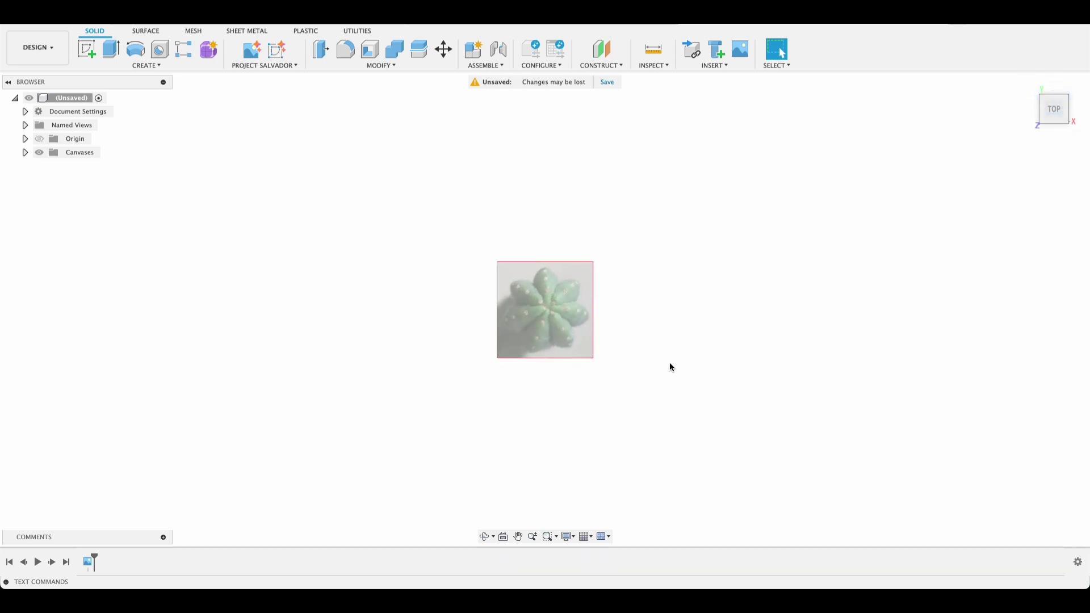
left_click(25, 152)
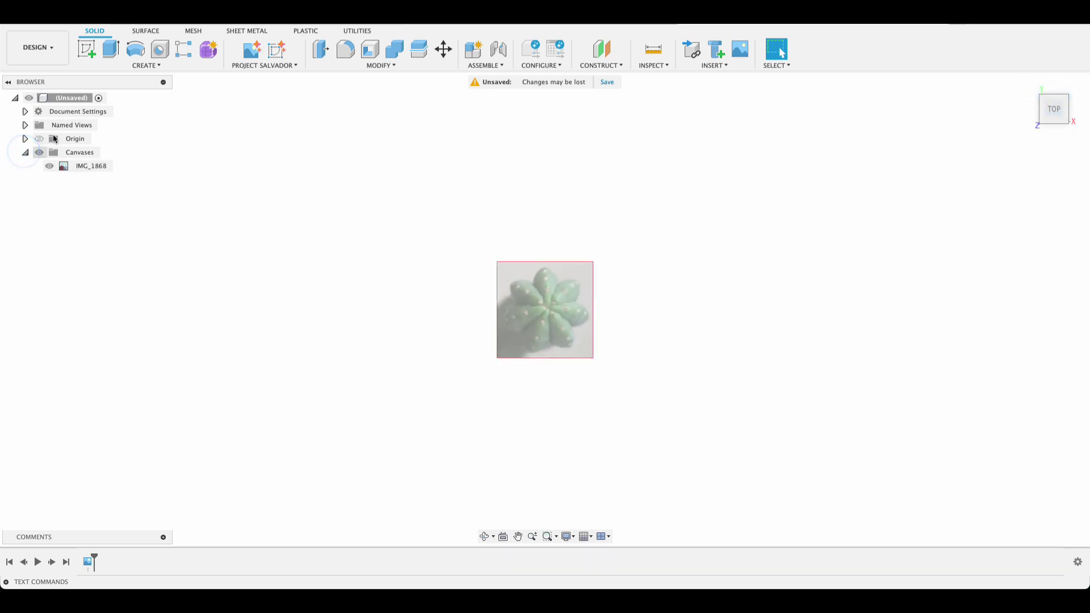
right_click(87, 169)
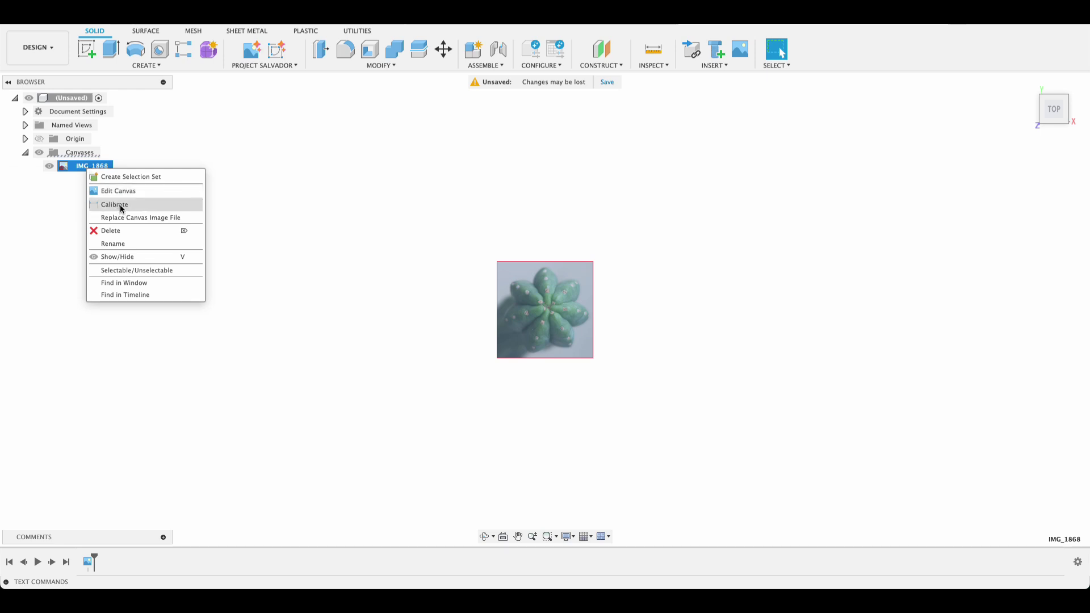
left_click(121, 206)
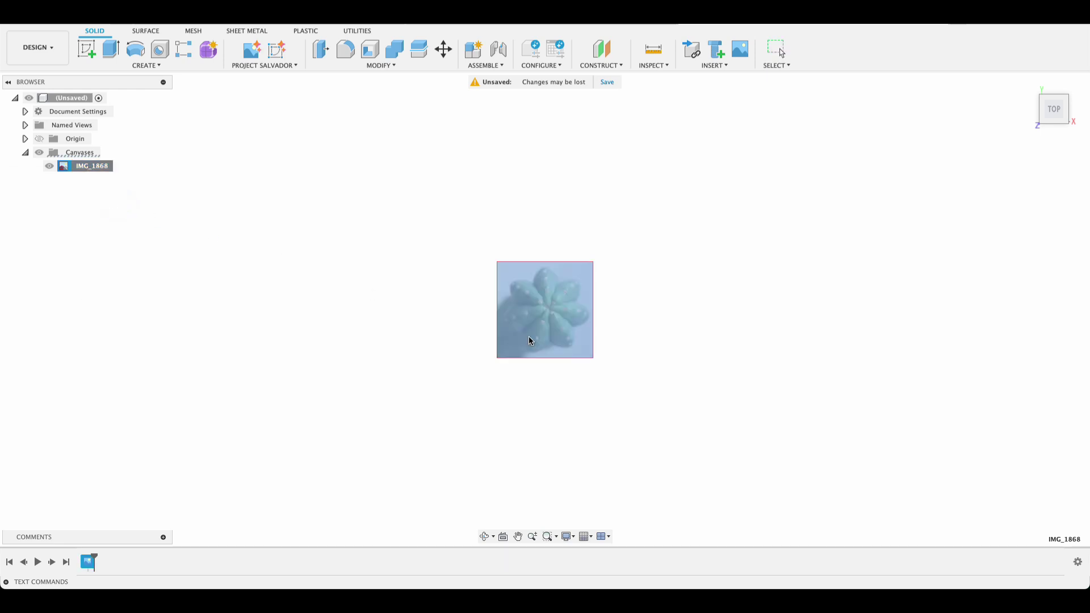
left_click(504, 316)
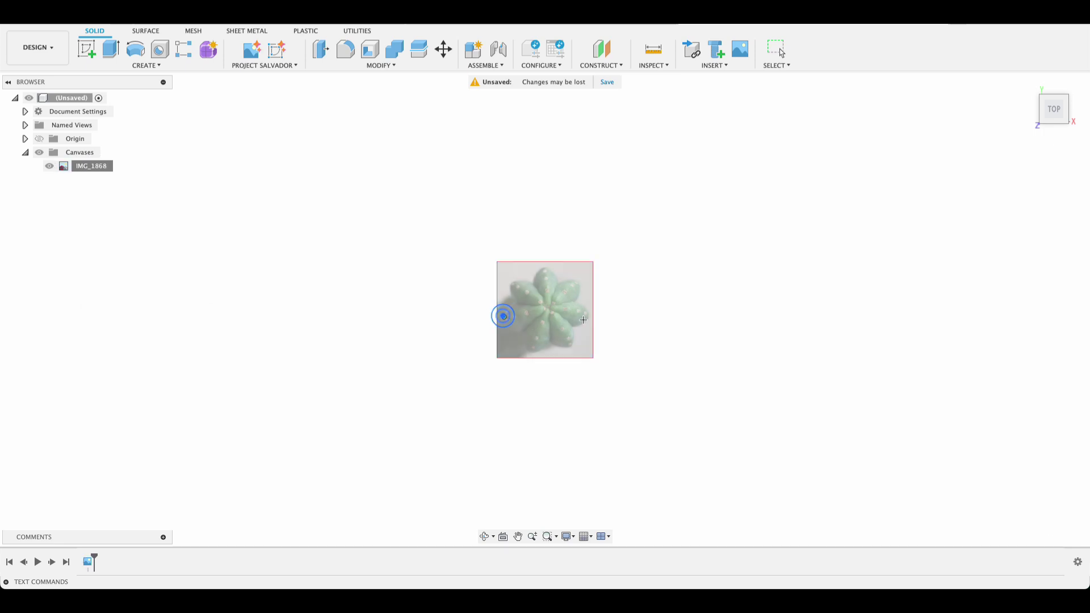
left_click(588, 316)
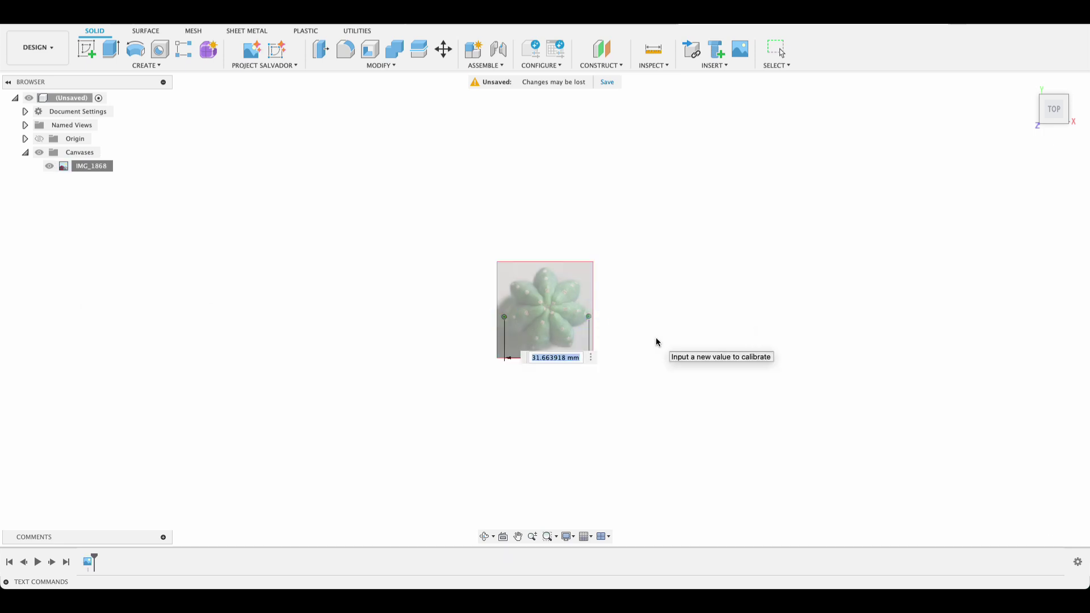
type("100")
key("Return")
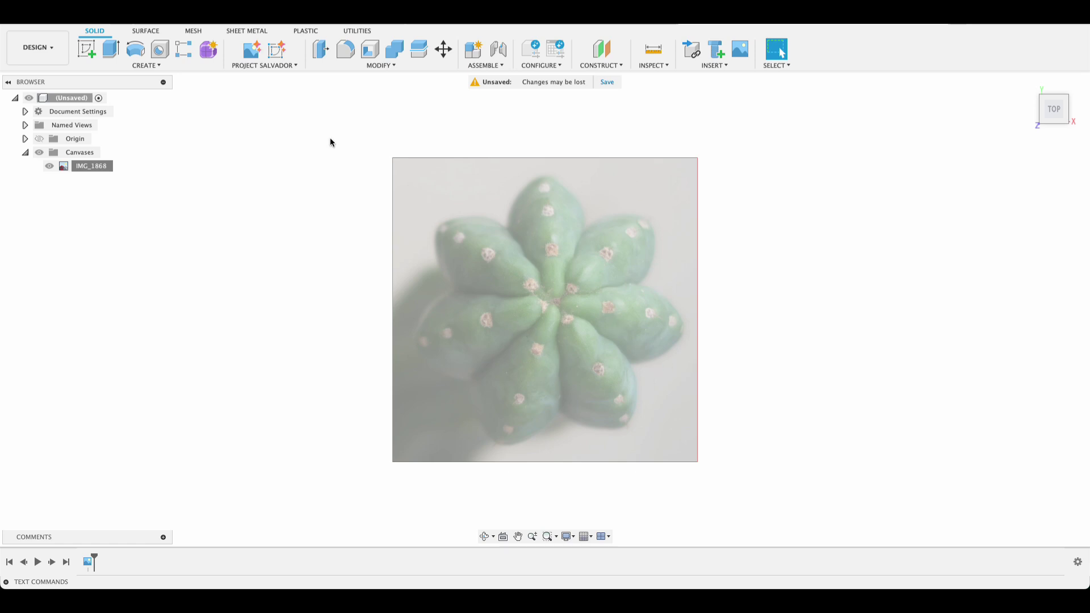
- Start a sketch on the XY plane and trace the top rib's left edge with a fit-point spline
left_click(87, 49)
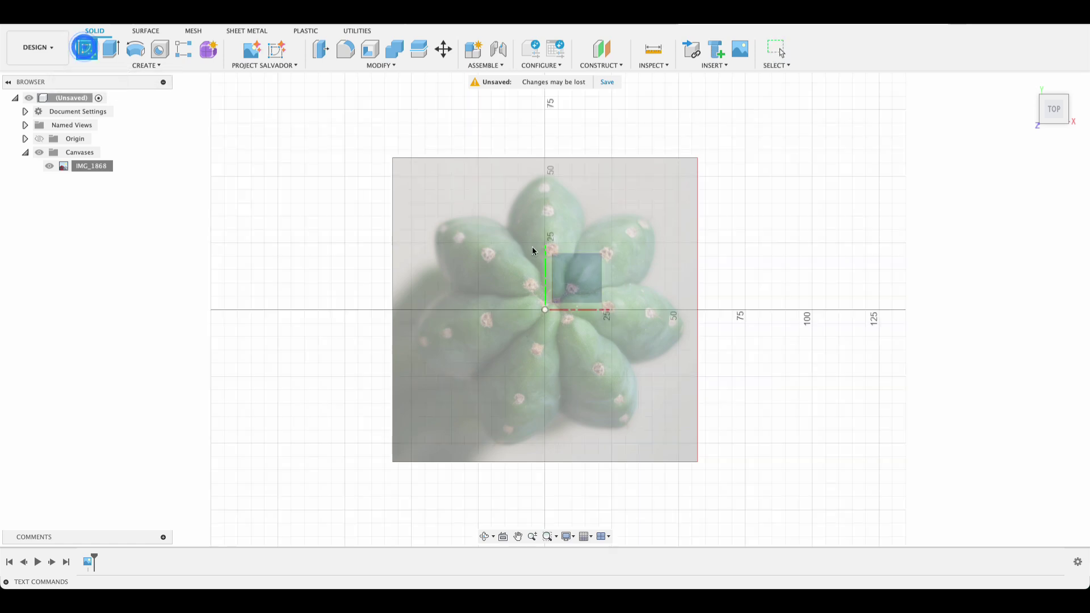
left_click(587, 276)
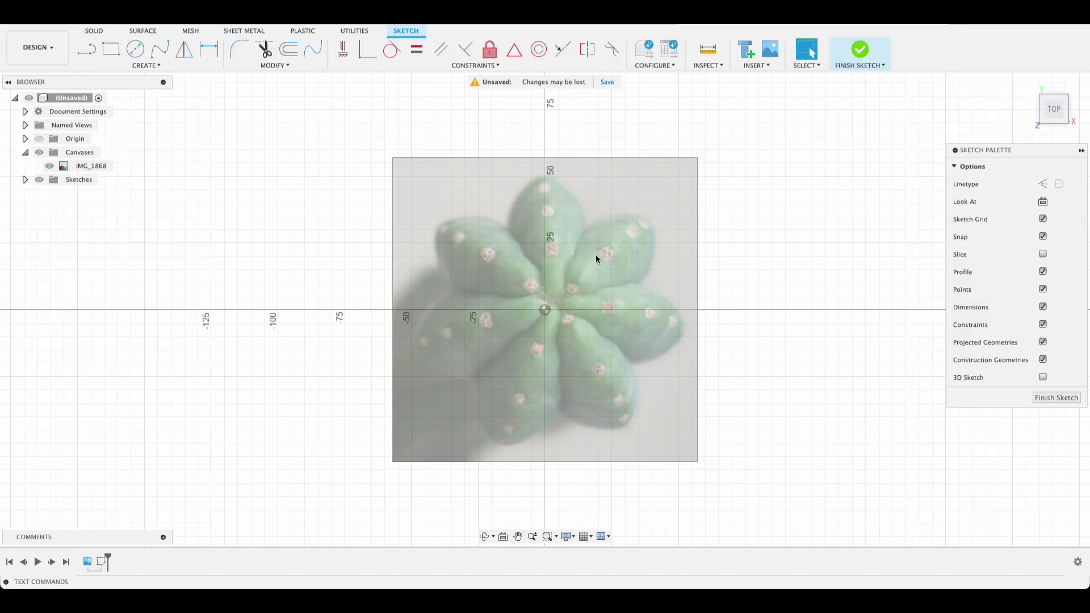
middle_click_drag(595, 254, 549, 274)
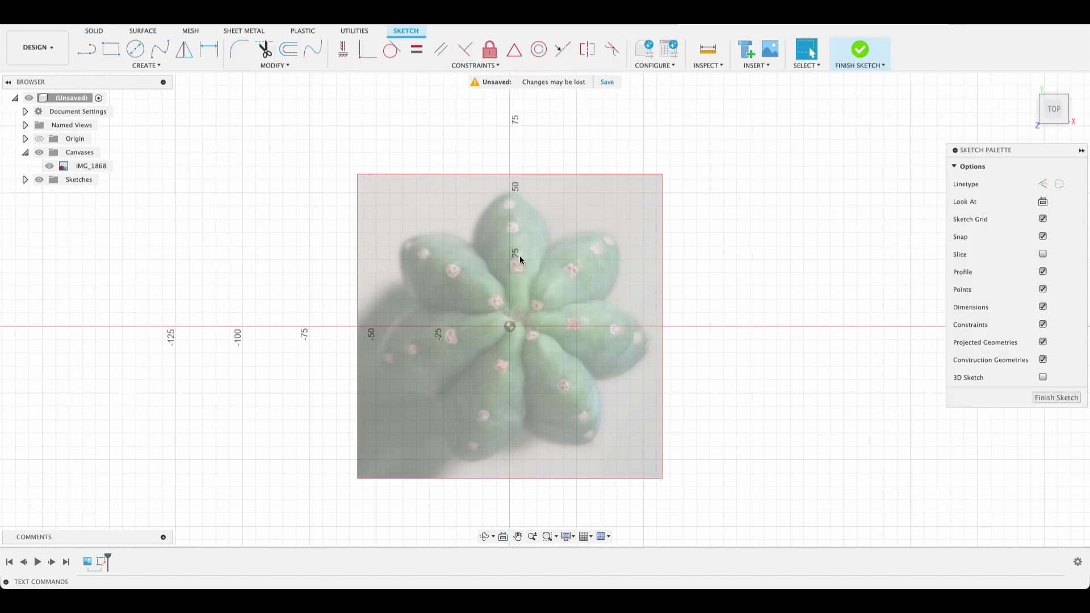
left_click(163, 51)
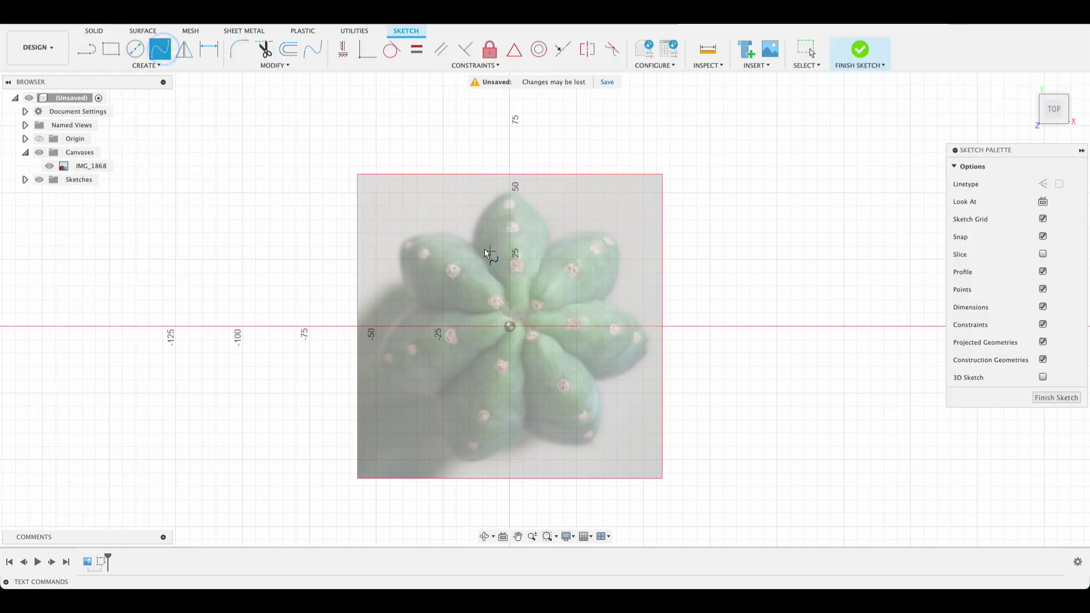
scroll(470, 248, "up", 4)
left_click(469, 248)
left_click(489, 188)
double_click(544, 137)
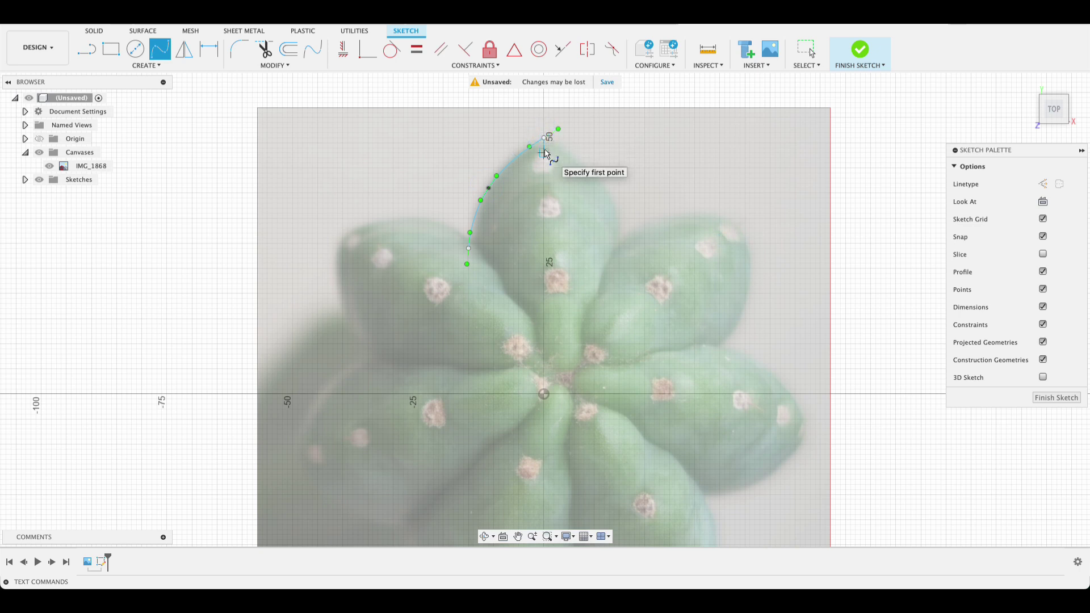
- Draw a vertical construction line from the spline's tip down to the origin
key("l")
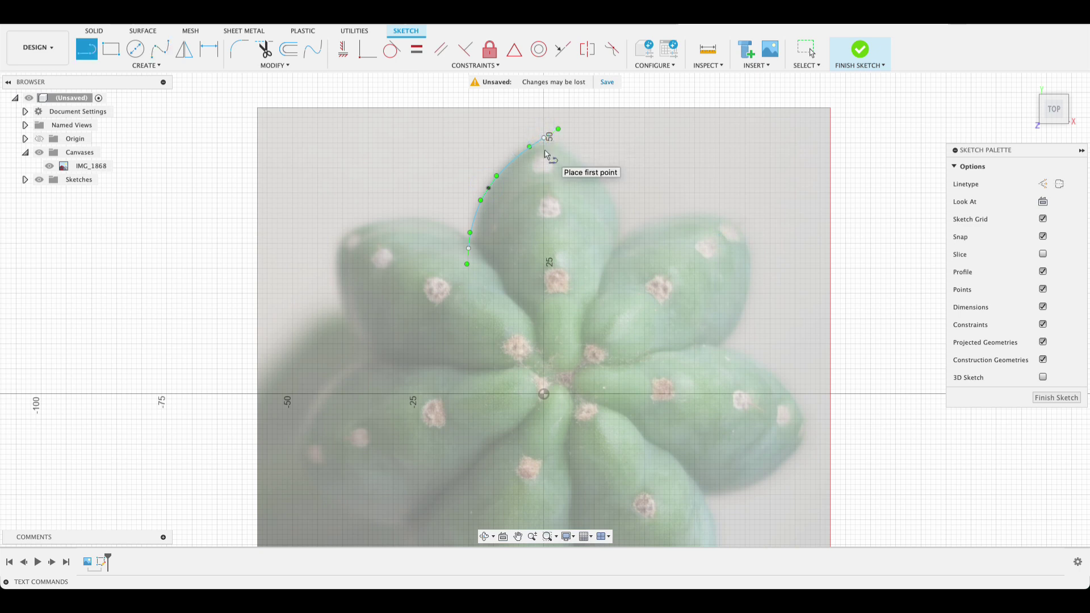
key("x")
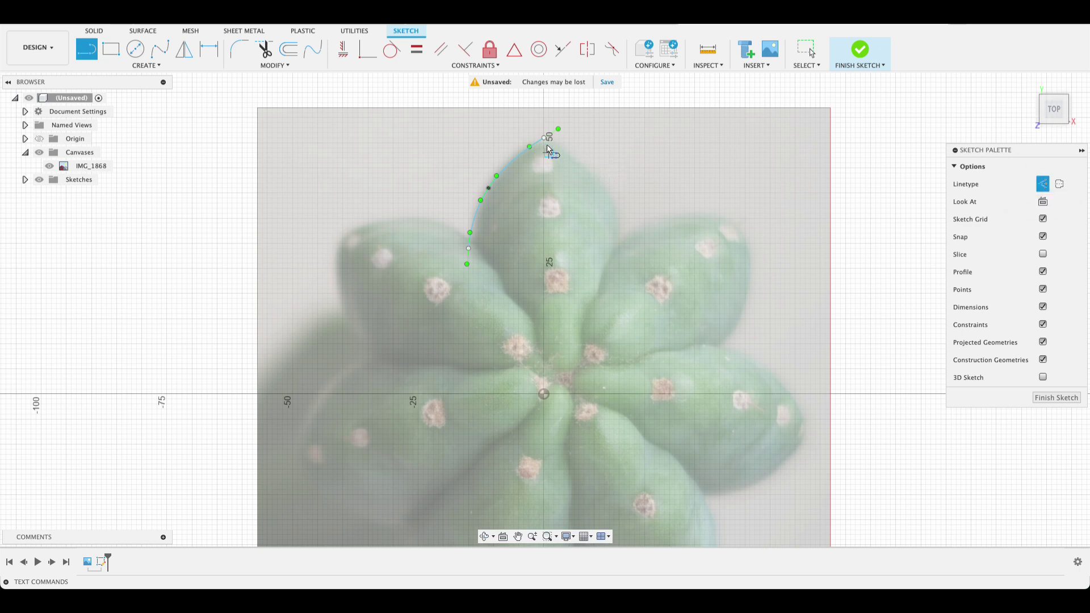
left_click(544, 137)
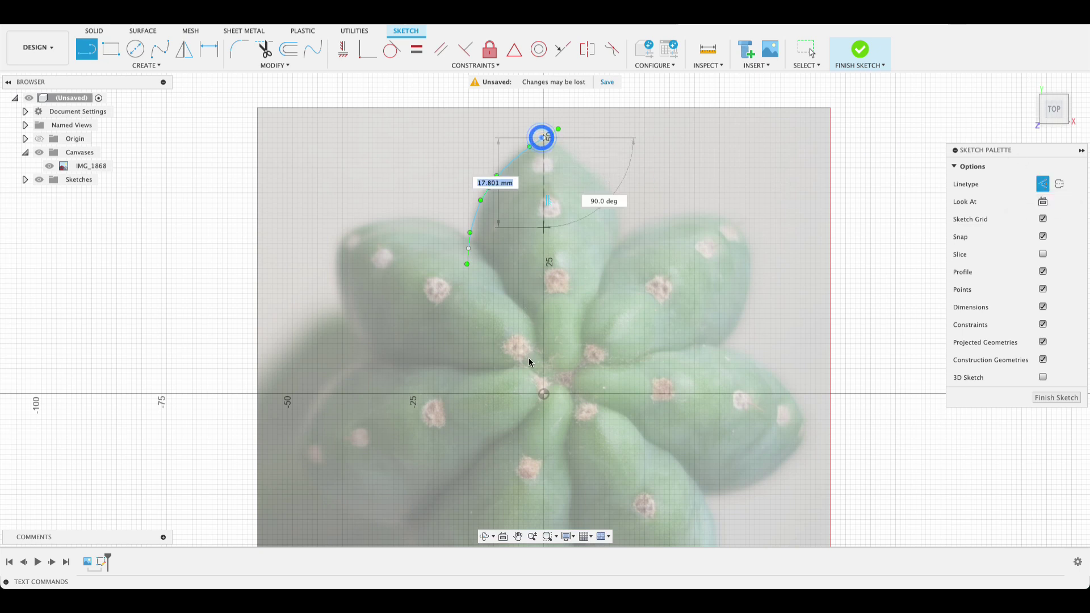
left_click(544, 394)
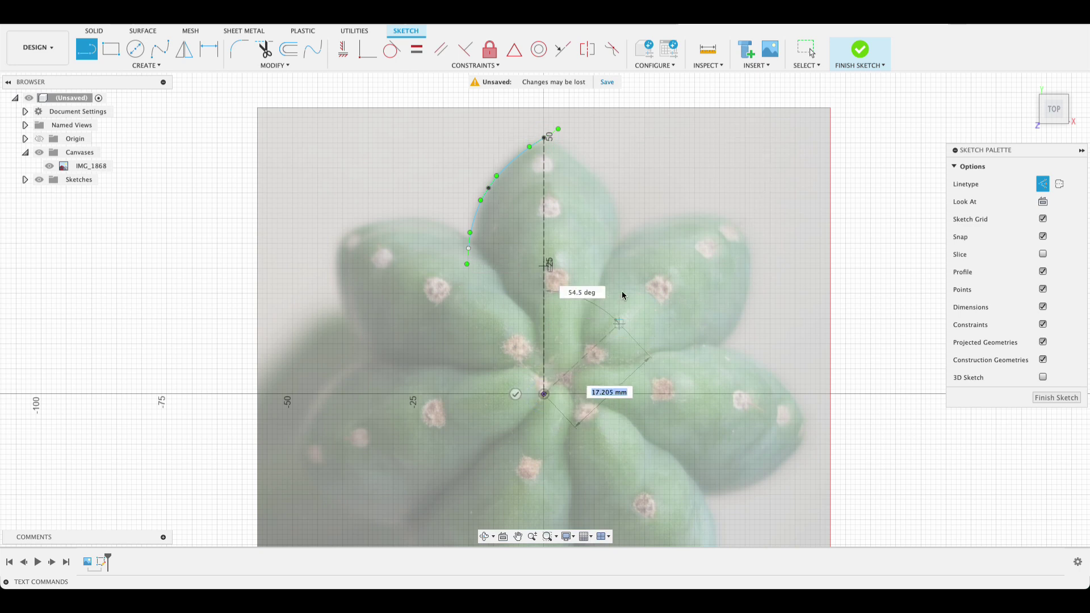
key("Escape")
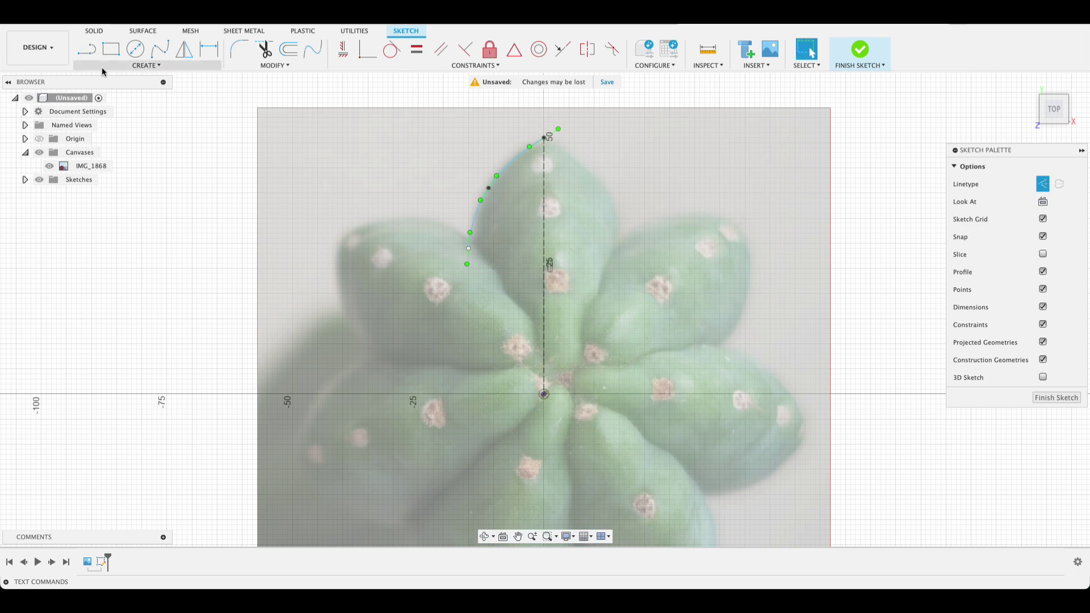
- Mirror the rib spline across the dashed construction centreline
left_click(143, 66)
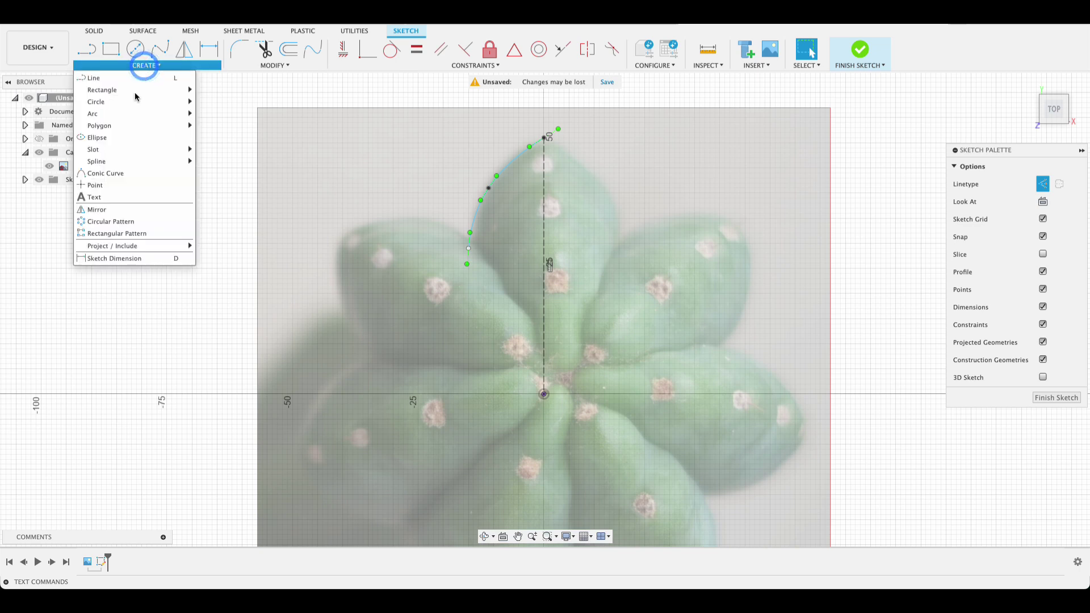
left_click(102, 209)
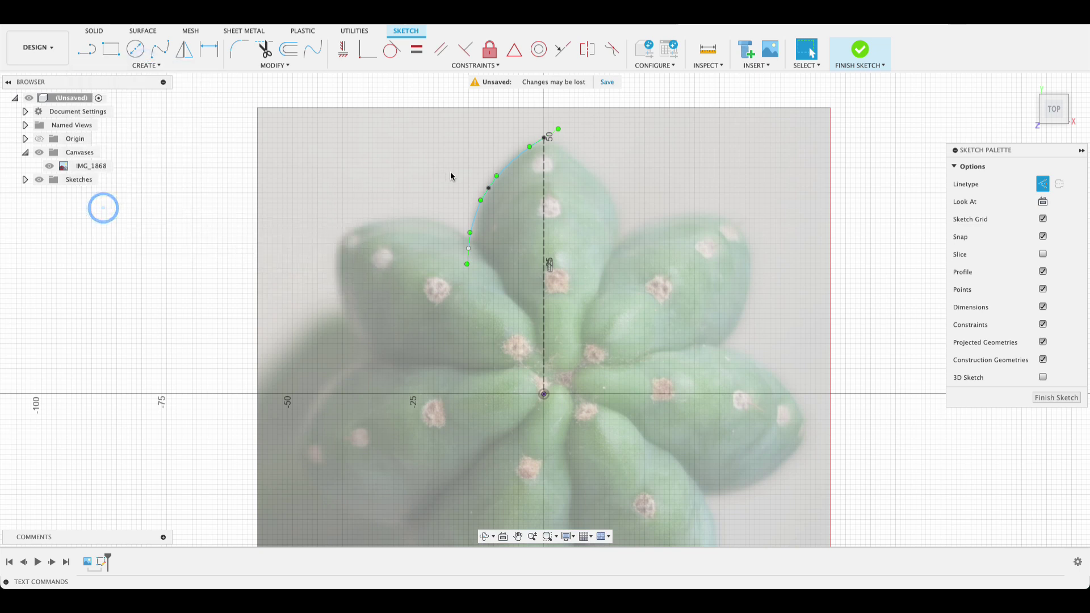
left_click(507, 166)
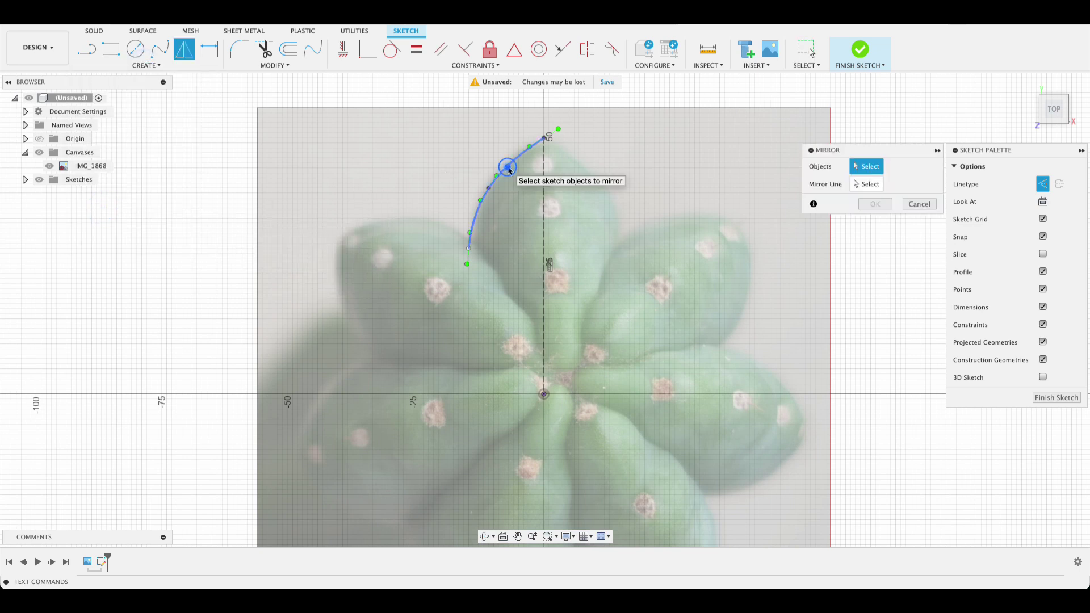
left_click(869, 184)
left_click(545, 225)
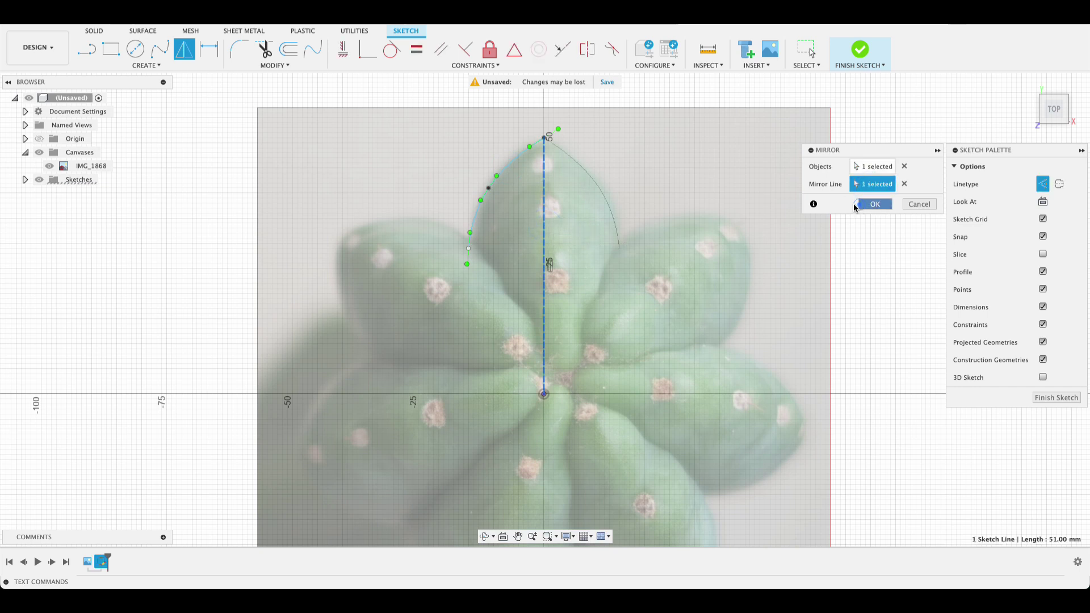
left_click(871, 204)
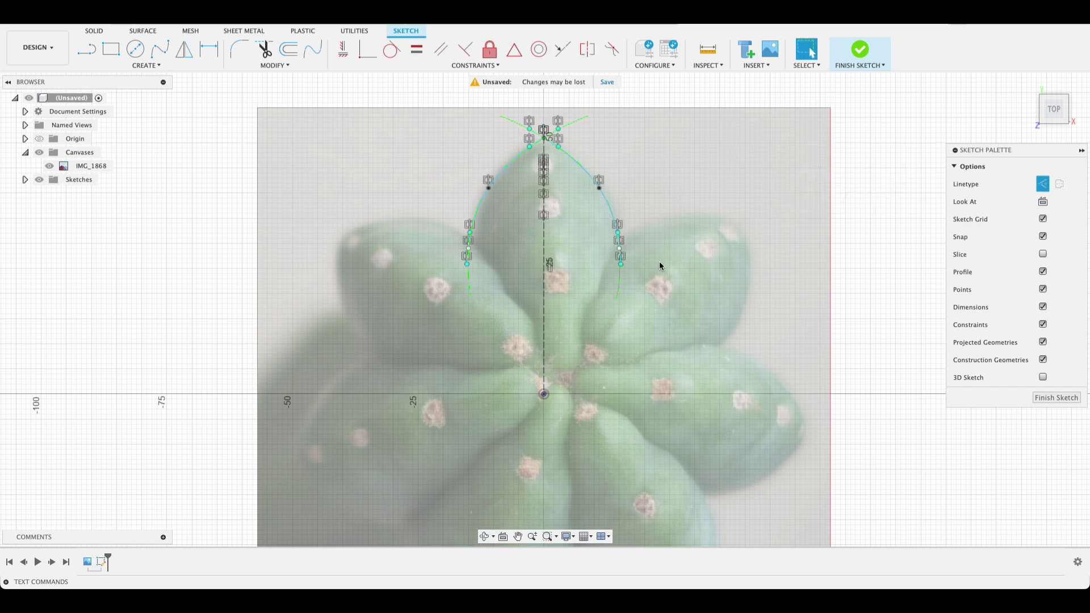
- Circular-pattern both rib curves 7 times about the sketch origin
left_click(147, 65)
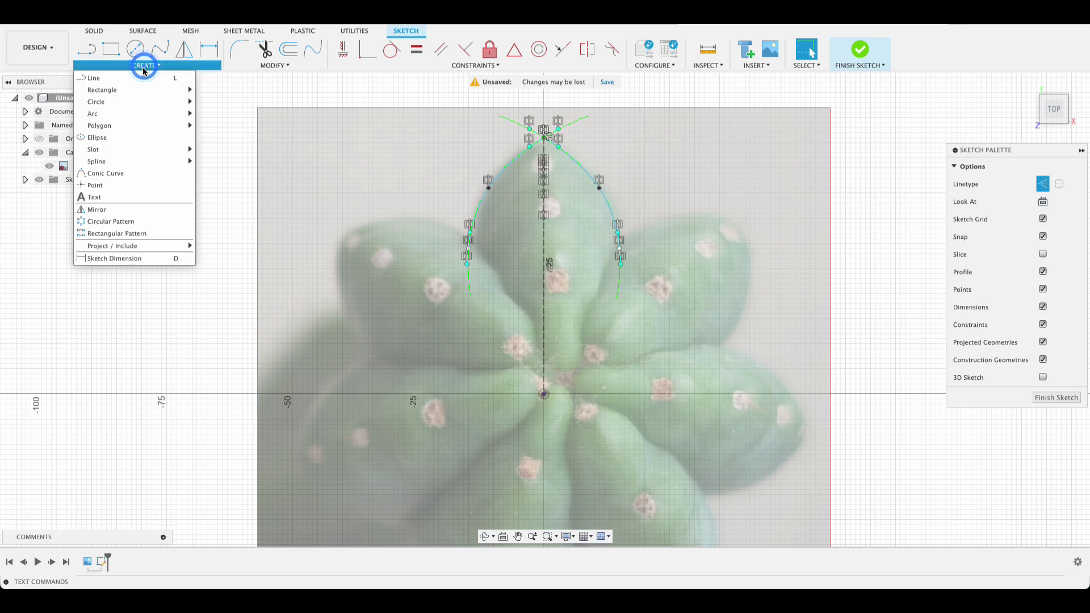
left_click(120, 224)
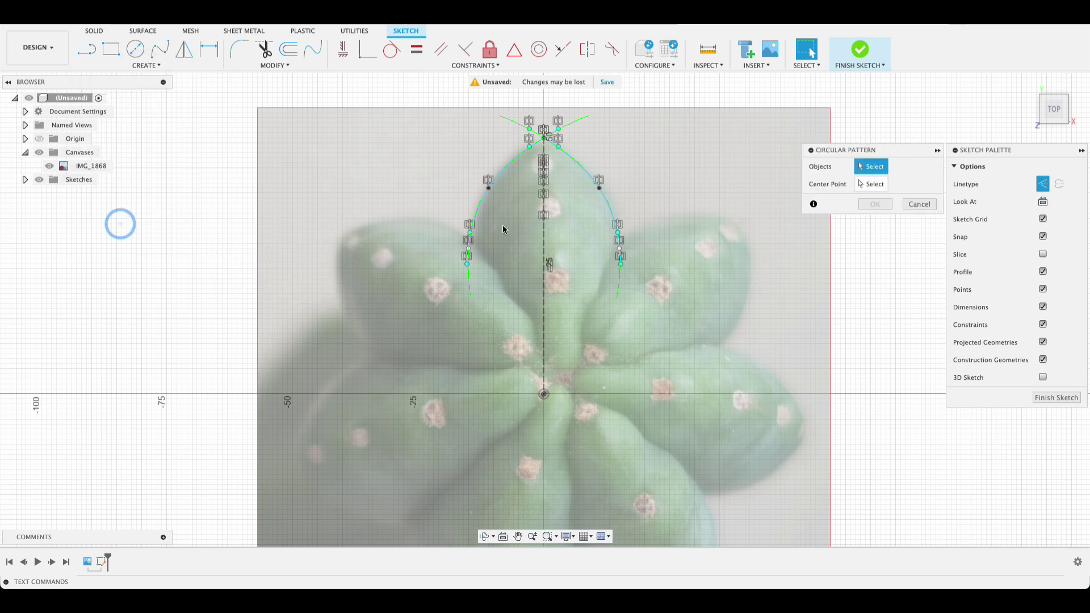
left_click(500, 169)
left_click(584, 168)
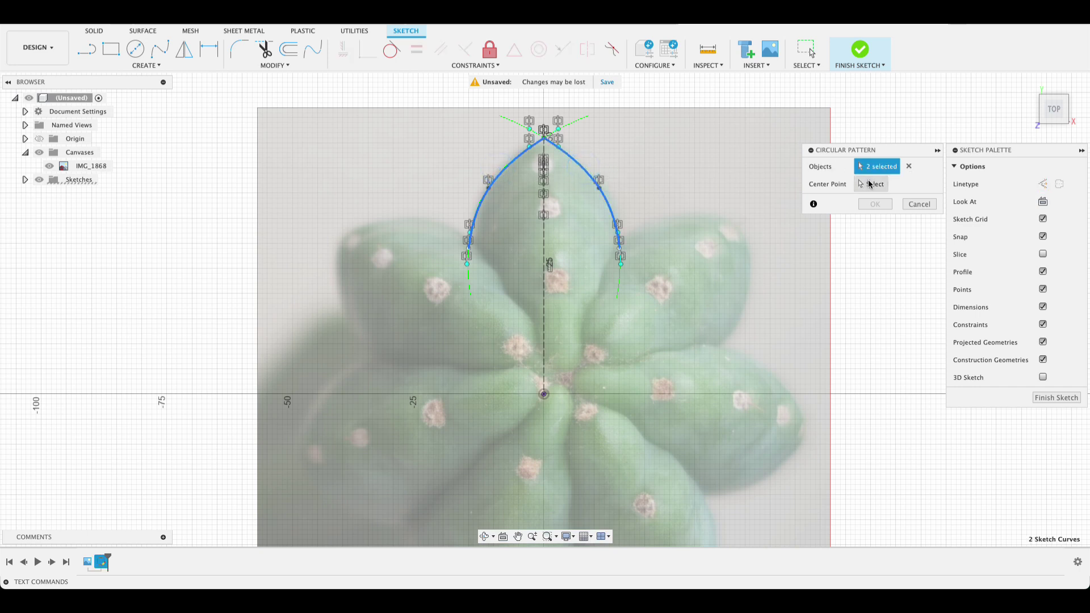
left_click(871, 183)
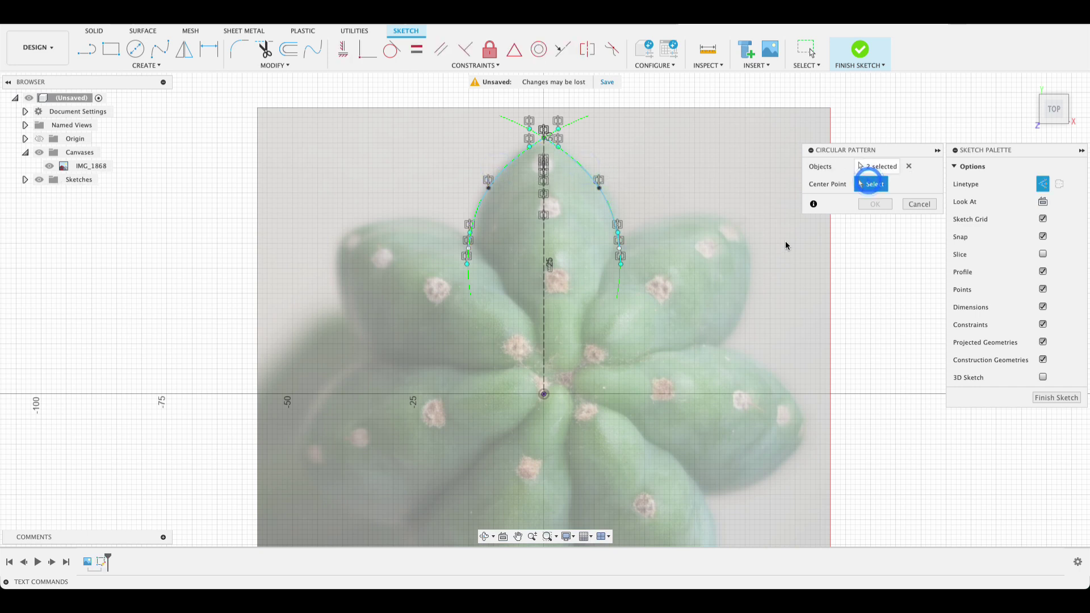
left_click(544, 394)
scroll(580, 375, "down", 3)
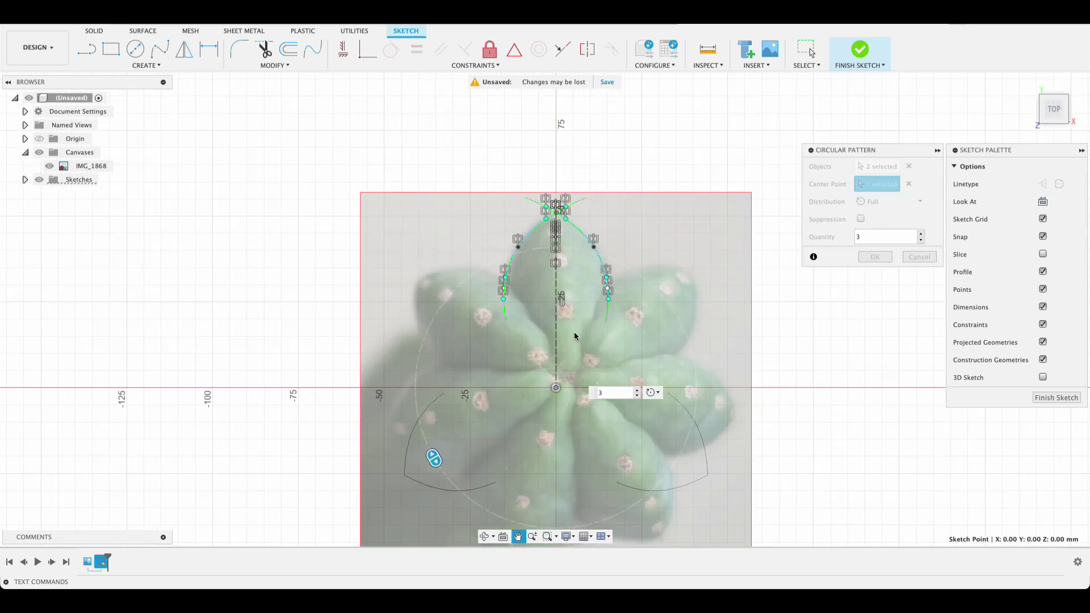
left_click(666, 371)
left_click(666, 370)
left_click(665, 371)
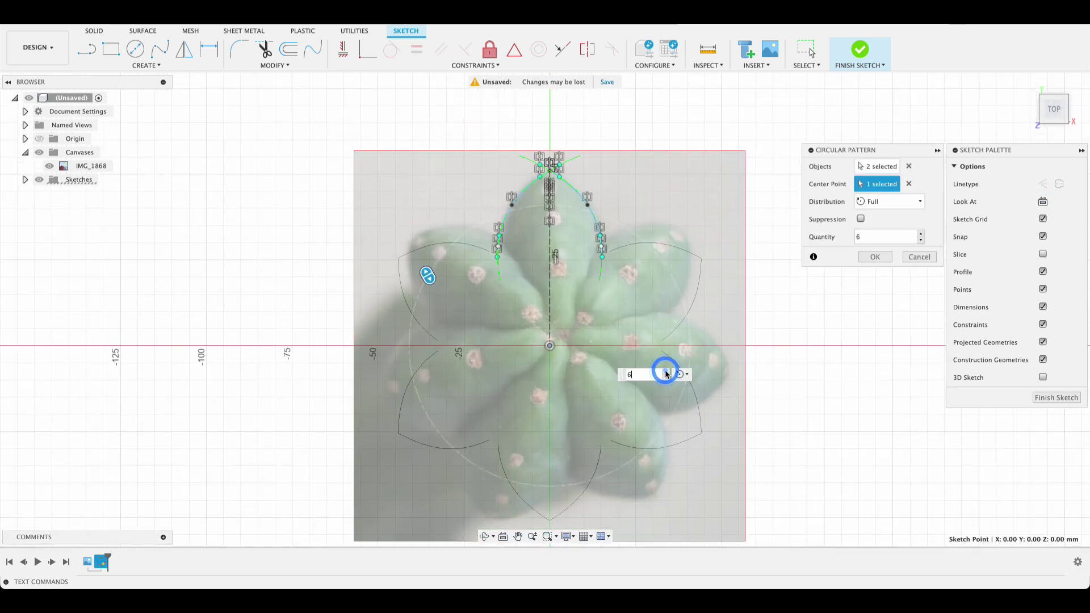
left_click(665, 371)
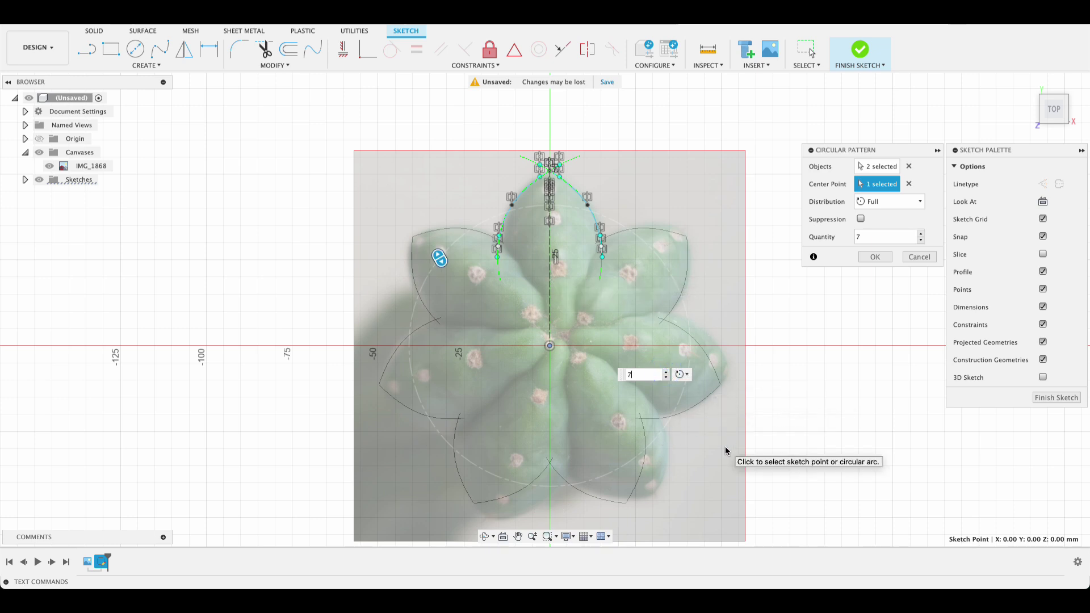
left_click(875, 257)
- Trim the overlapping curve ends at the left and right lobe junctions
scroll(437, 329, "up", 5)
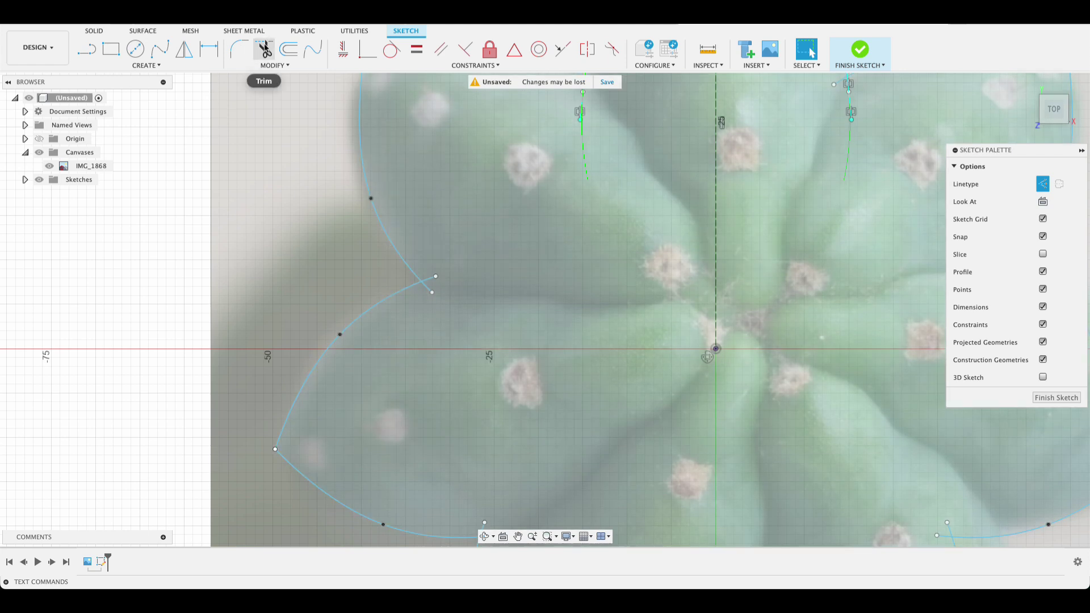
left_click(265, 48)
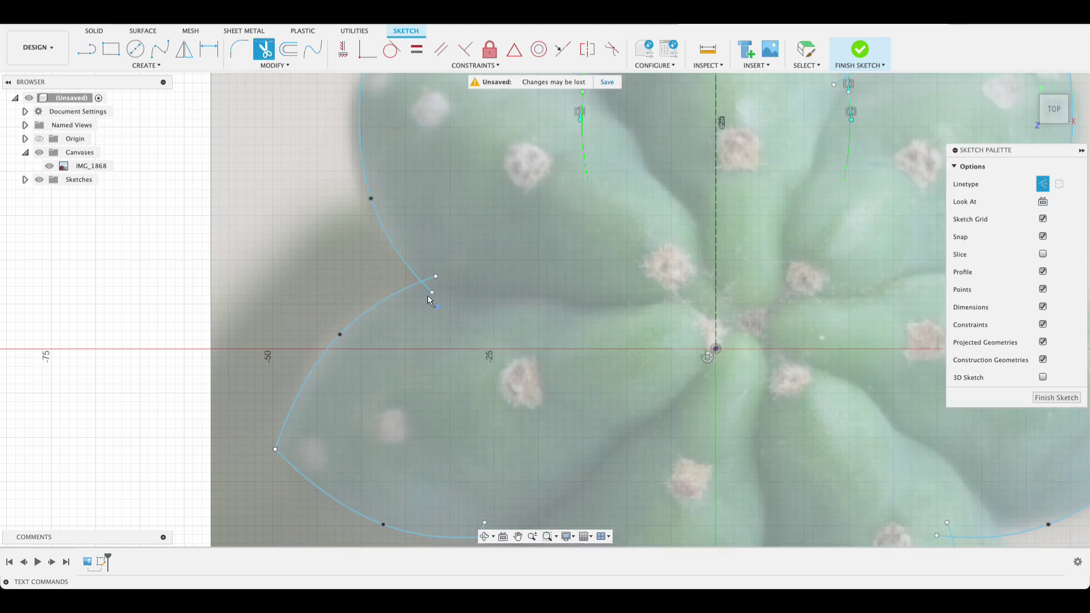
left_click(424, 288)
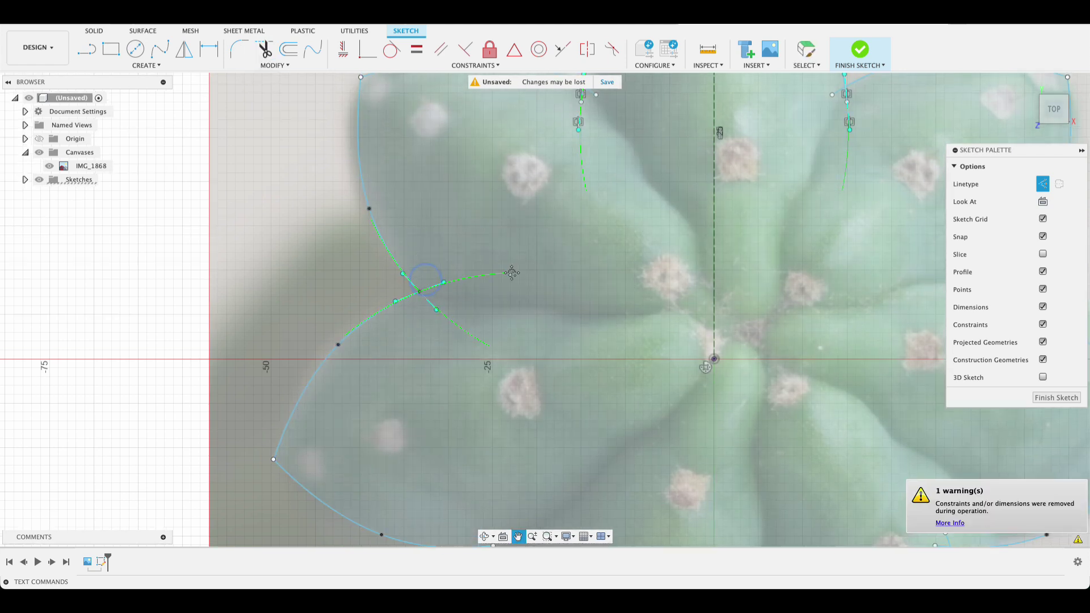
scroll(495, 228, "up", 10)
left_click(485, 316)
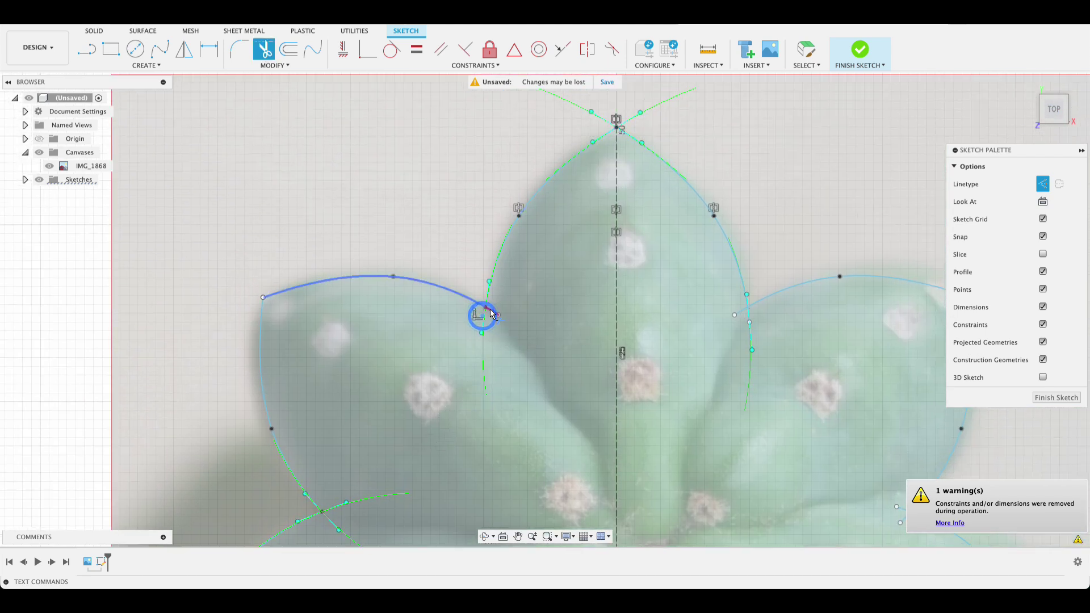
left_click(748, 314)
- Trim the remaining overhanging arcs at the right and lower lobes, then finish the sketch
middle_click_drag(727, 377, 499, 274)
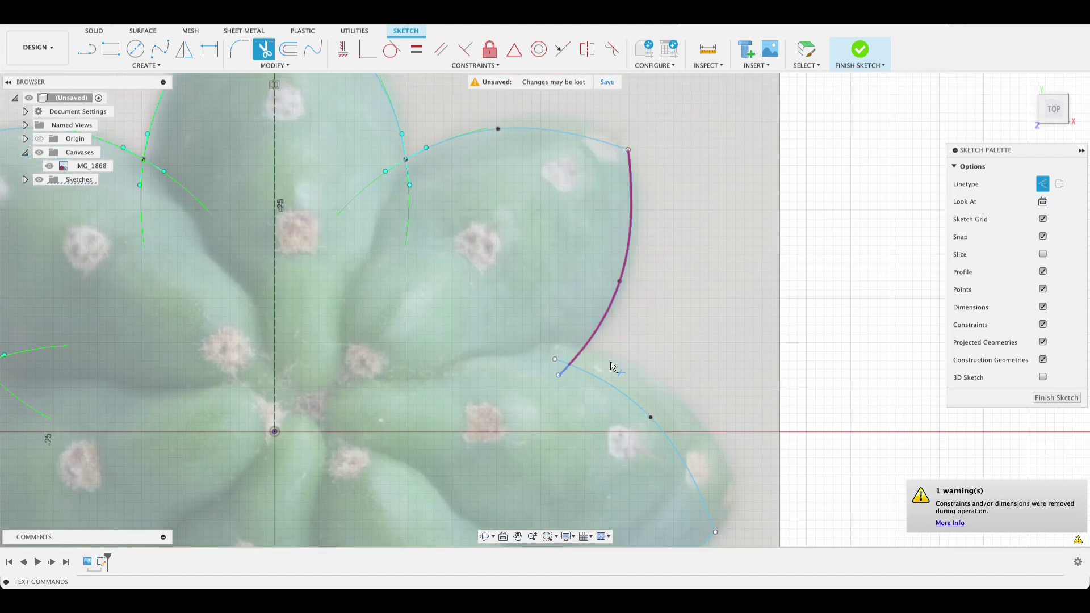
left_click(563, 367)
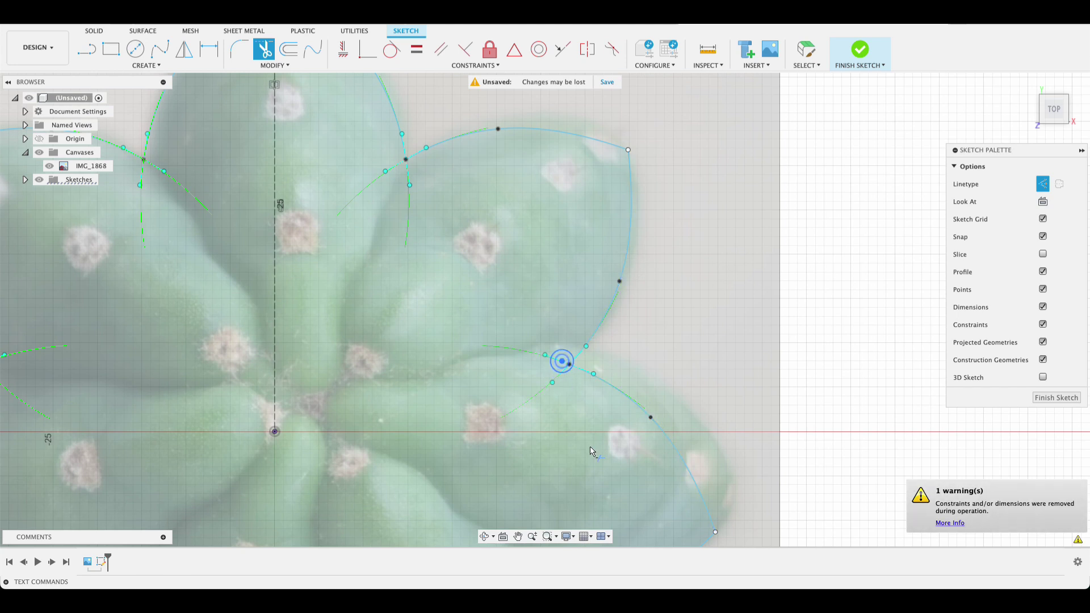
scroll(563, 363, "down", 2)
middle_click_drag(563, 364, 606, 120)
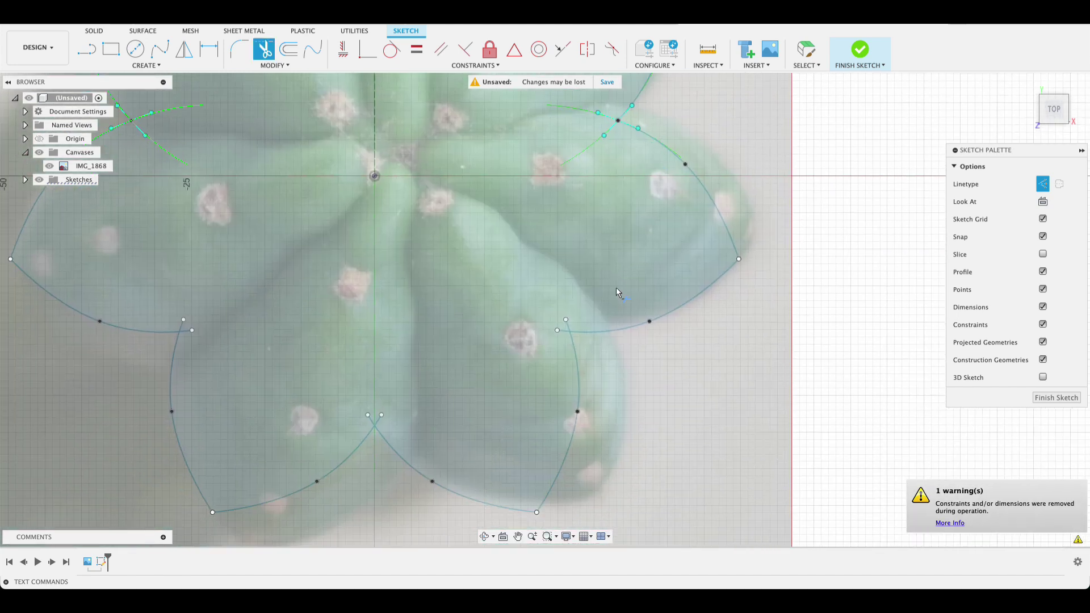
left_click(566, 332)
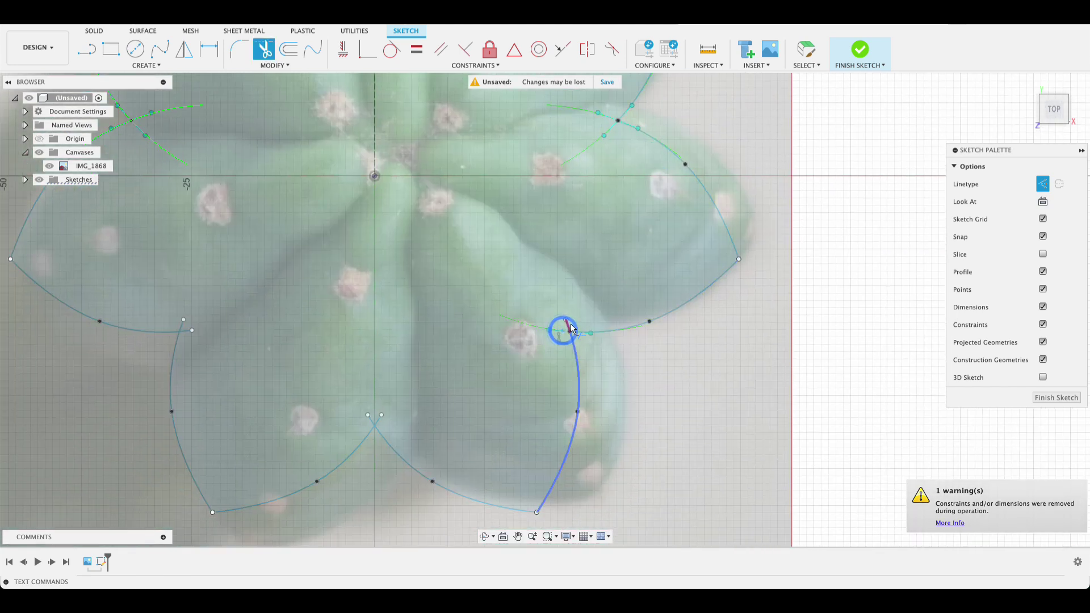
left_click(370, 420)
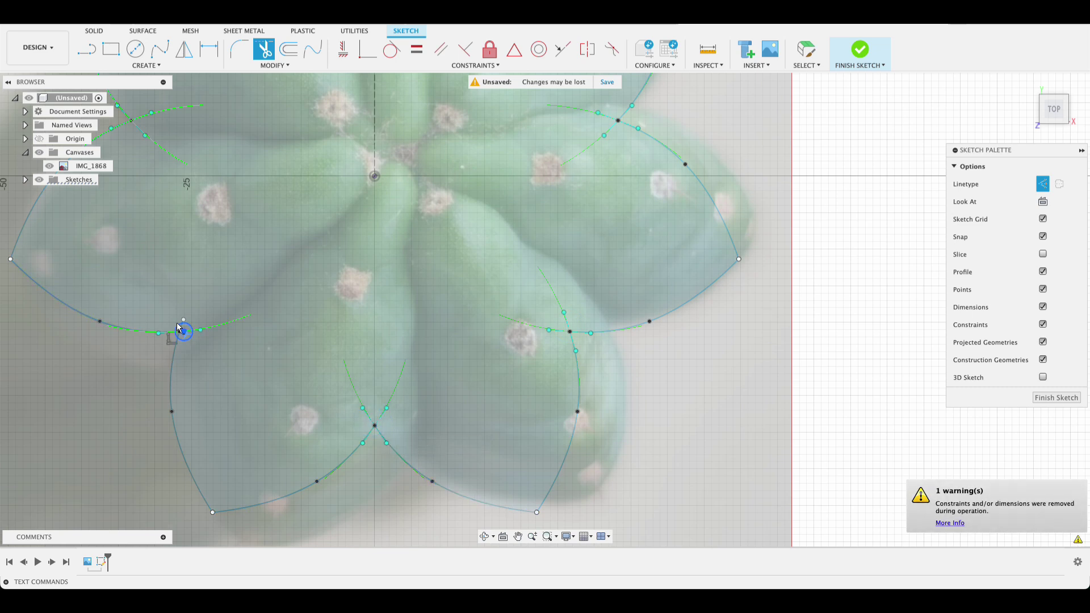
middle_click_drag(253, 244, 335, 305)
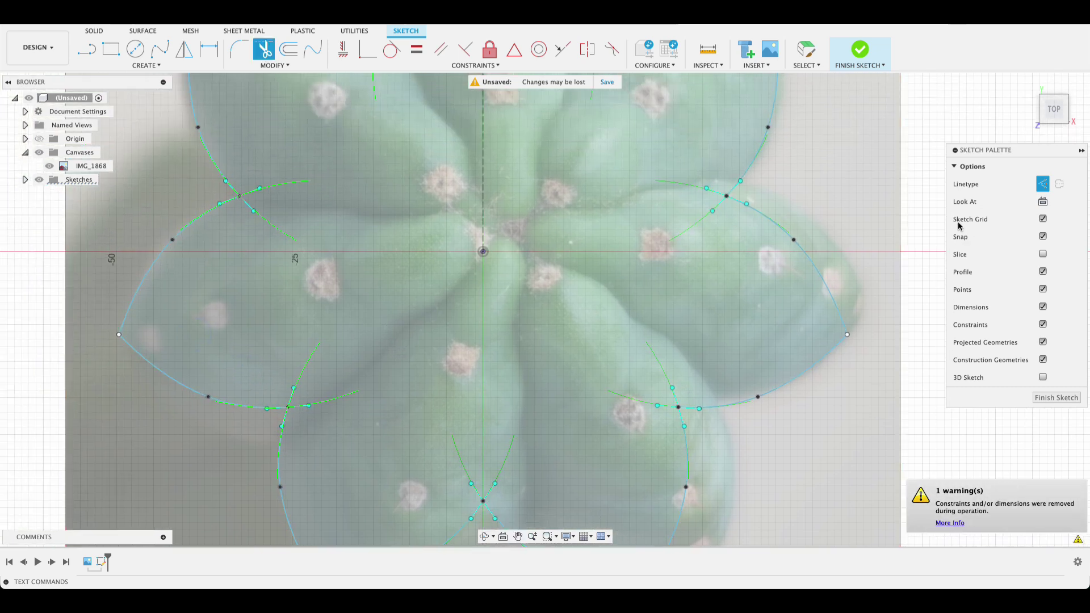
left_click(1056, 397)
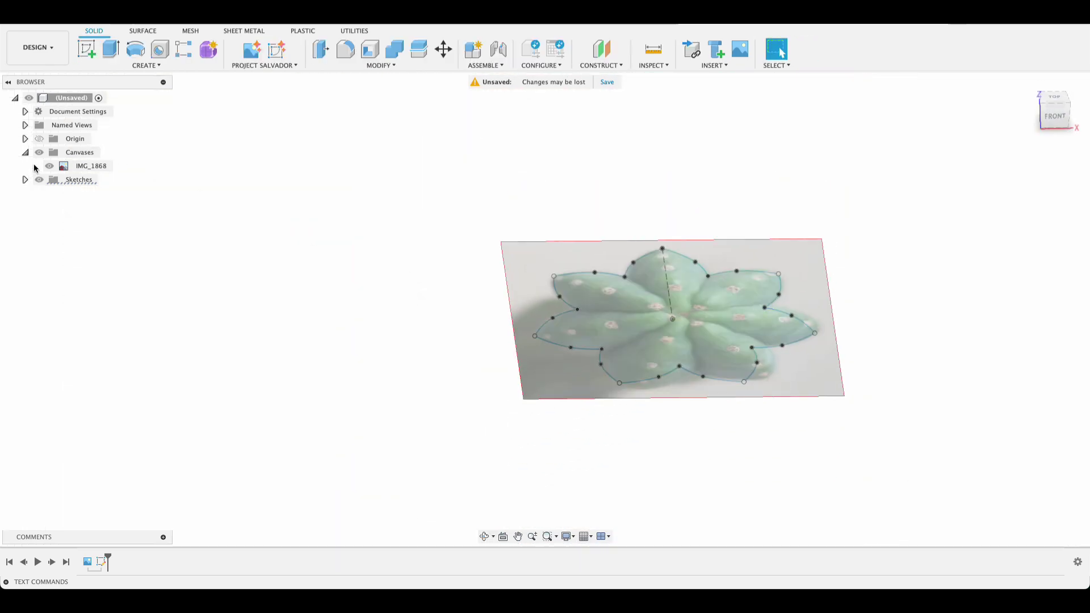
- Hide the cactus canvas and select the seven-lobed sketch profile from a top-down view
left_click(38, 152)
middle_click_drag(776, 428, 662, 312, "shift")
mouse_move(902, 309)
middle_mouse_down()
mouse_move(868, 392)
mouse_move(878, 370)
middle_mouse_up()
scroll(878, 369, "down", 5)
middle_click_drag(895, 302, 763, 322)
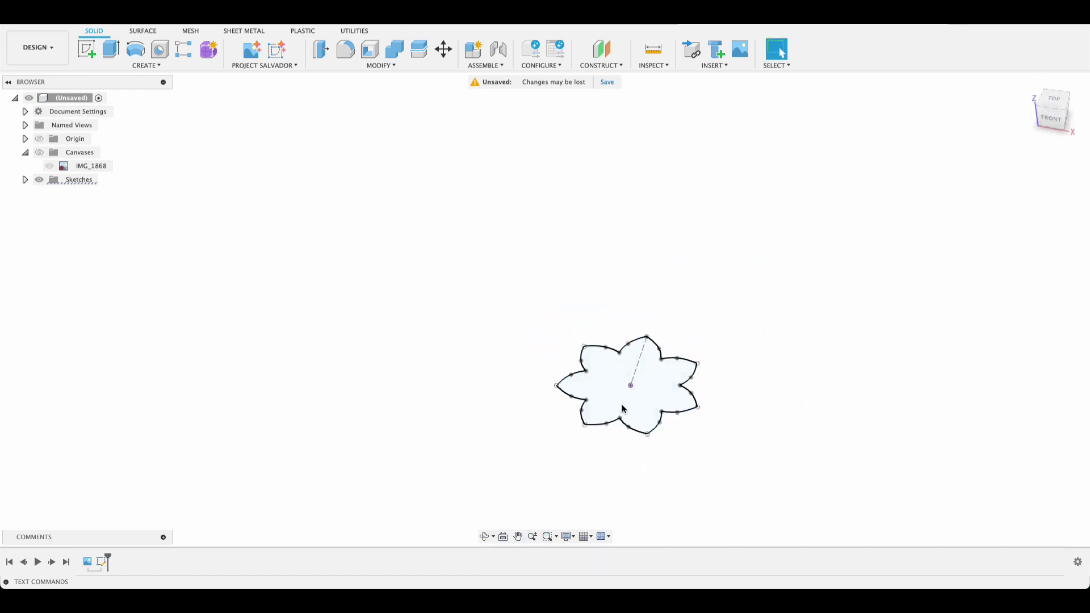
left_click(640, 407)
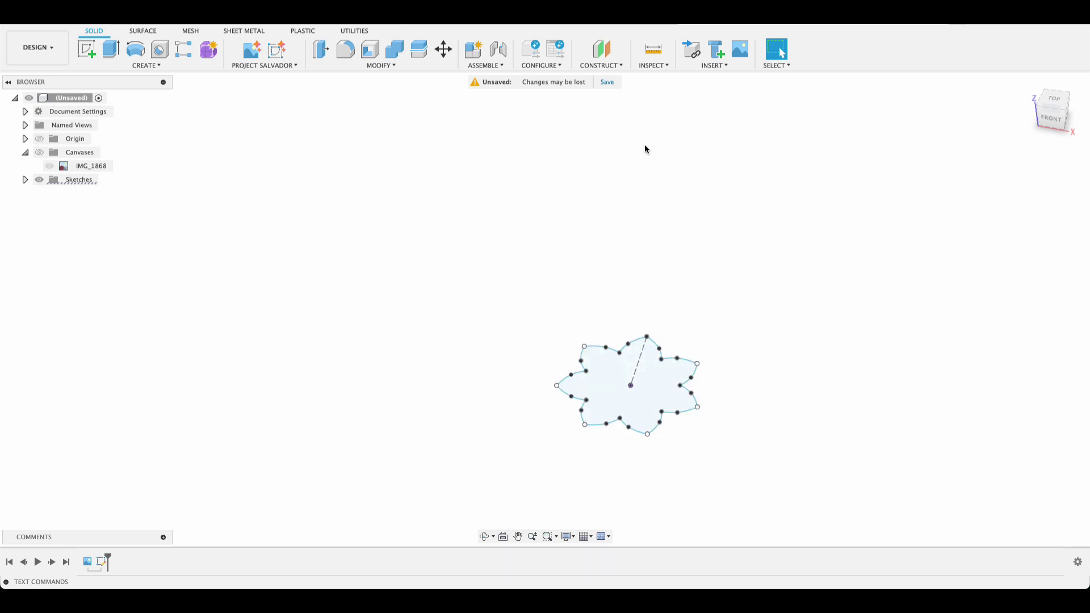
- Create an offset construction plane 250 mm above the XY plane
left_click(602, 64)
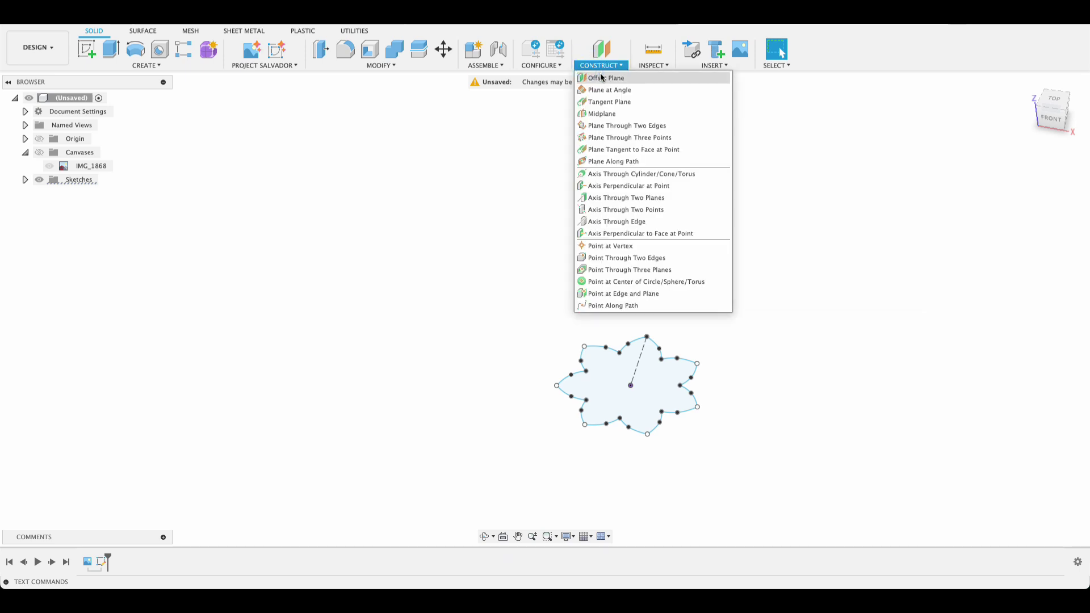
left_click(601, 77)
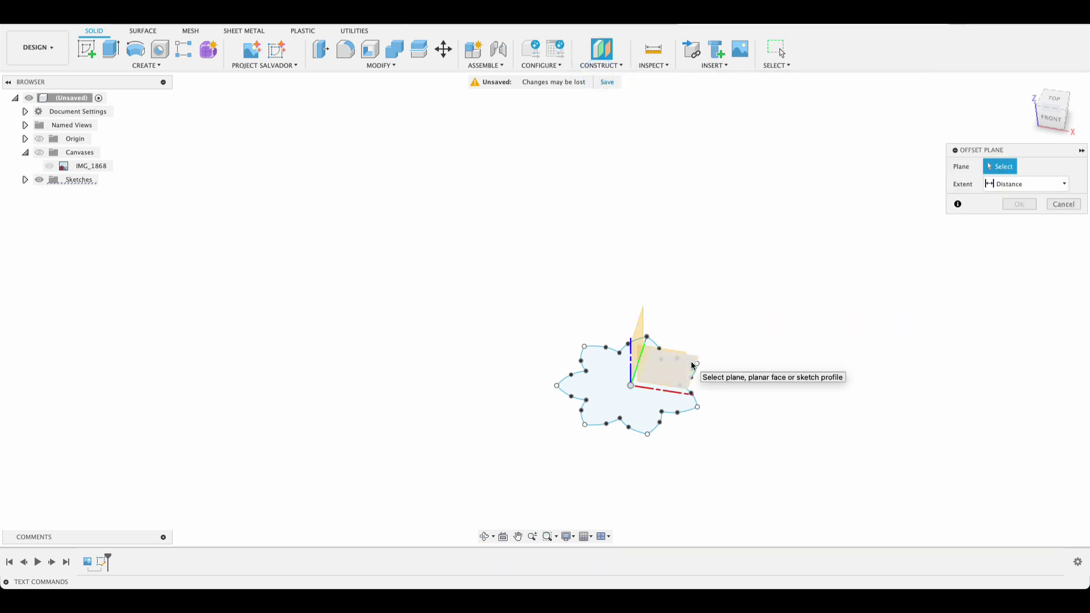
left_click(691, 363)
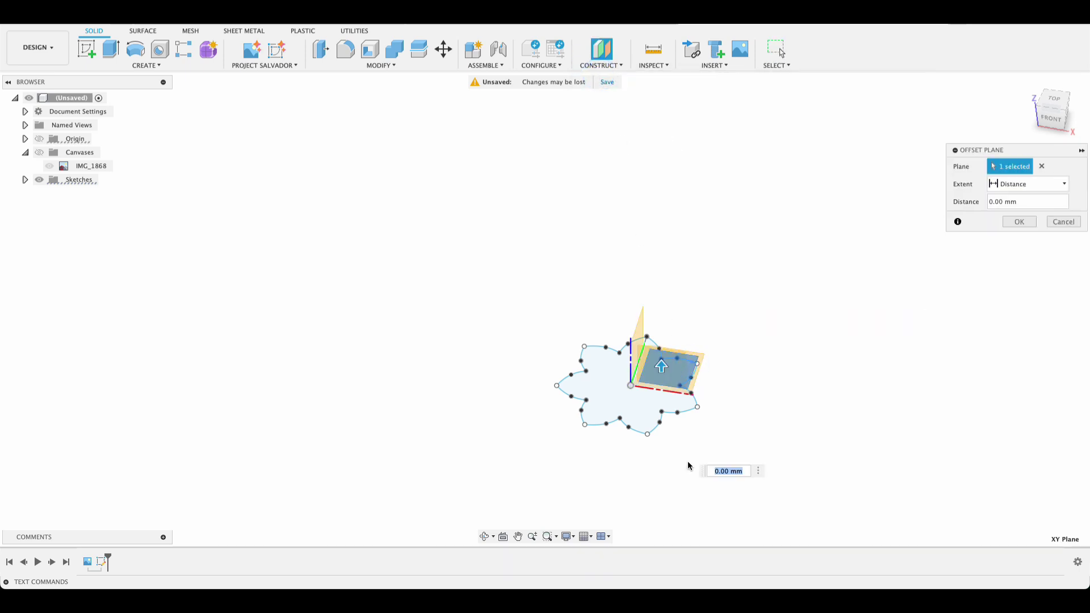
type("250")
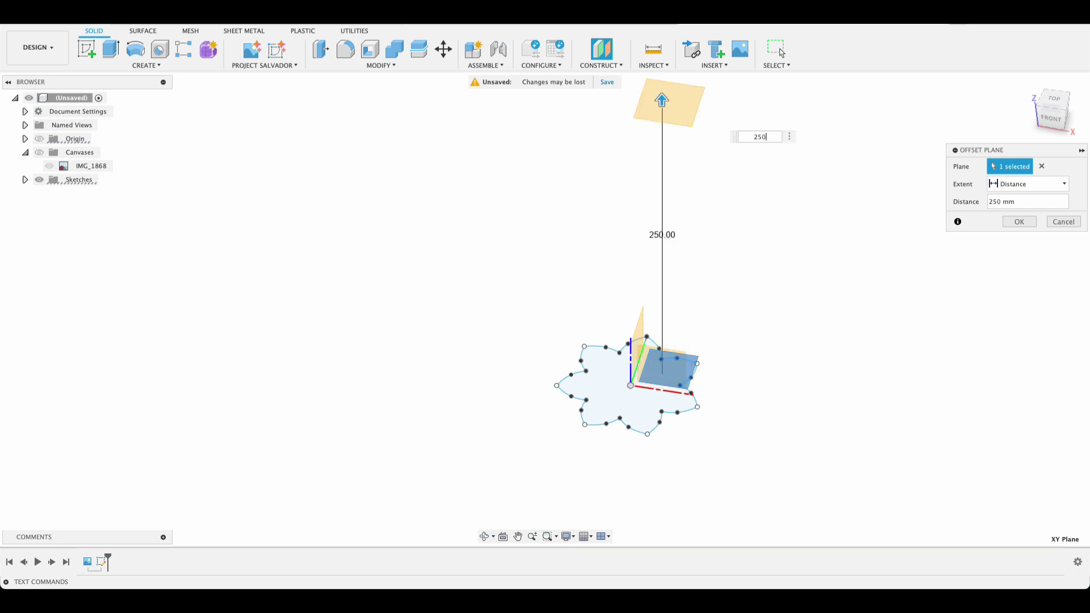
key("Return")
middle_click_drag(798, 409, 791, 438, "shift")
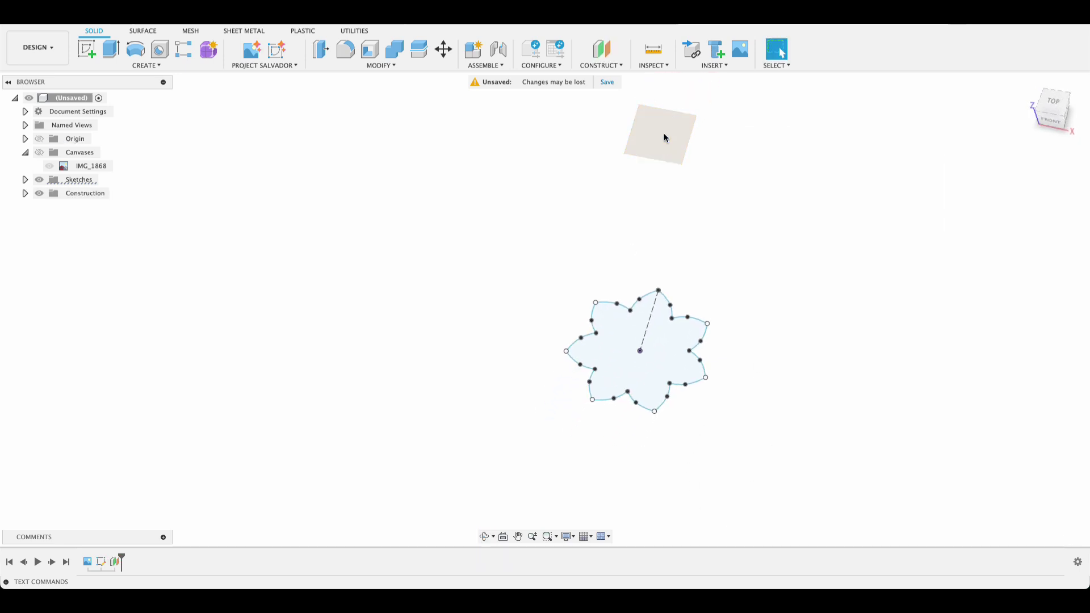
- Start a sketch on the 250 mm plane and project all arcs of the seven-lobed outline onto it
left_click(88, 49)
left_click(648, 138)
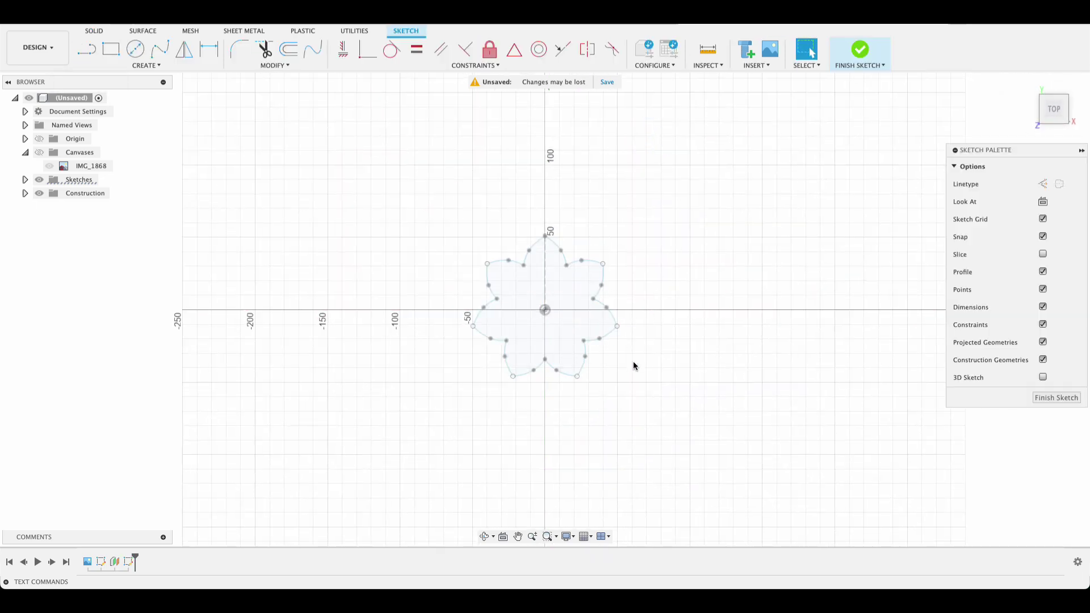
key("p")
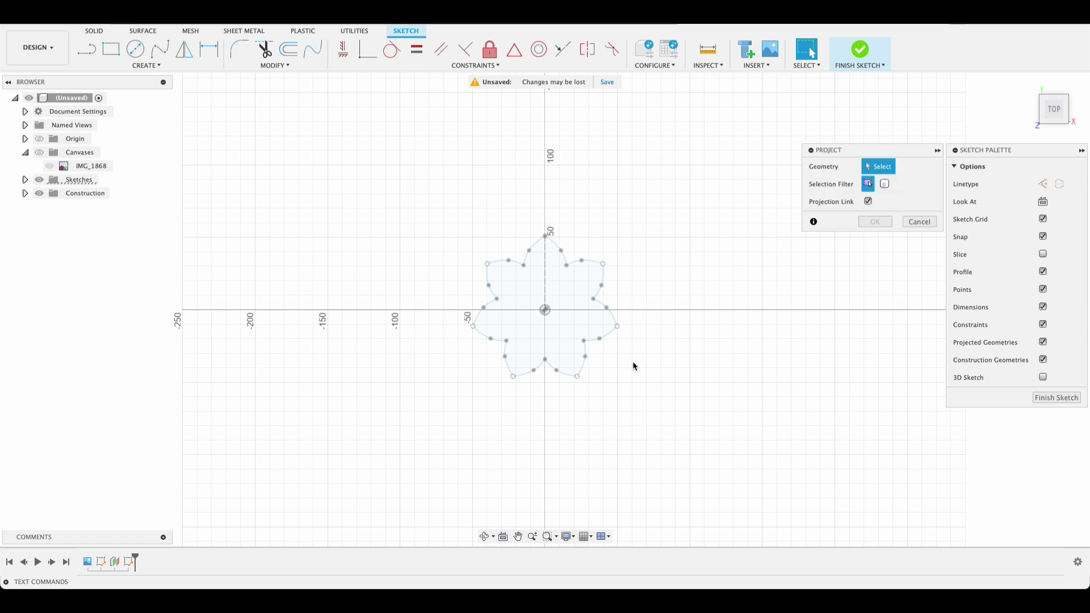
left_click(609, 317)
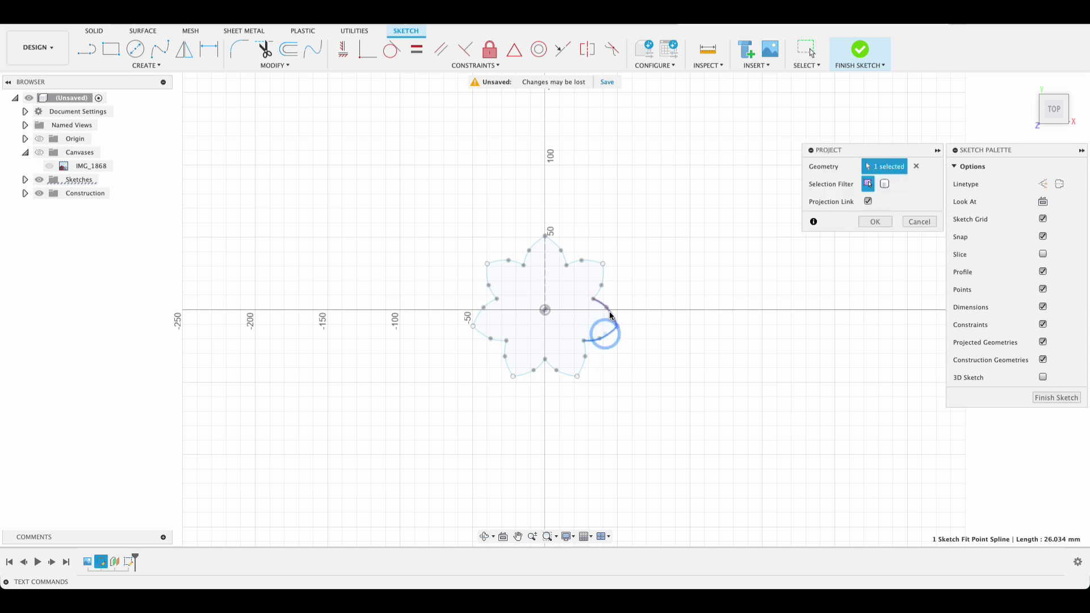
left_click(610, 314)
left_click(598, 291)
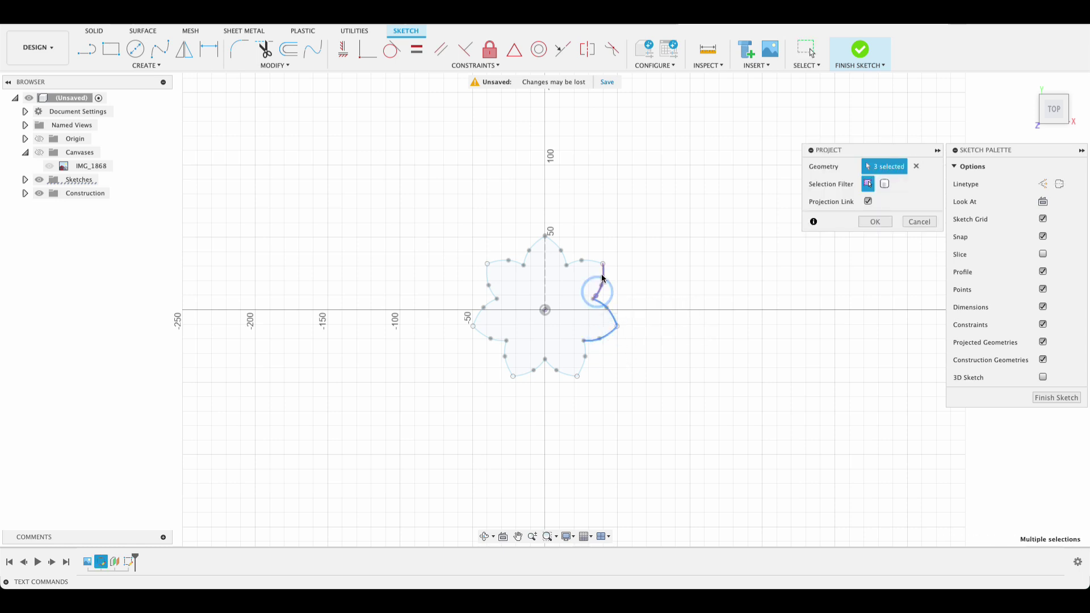
left_click(592, 261)
left_click(572, 262)
scroll(562, 244, "up", 4)
left_click(607, 230)
left_click(536, 210)
left_click(496, 246)
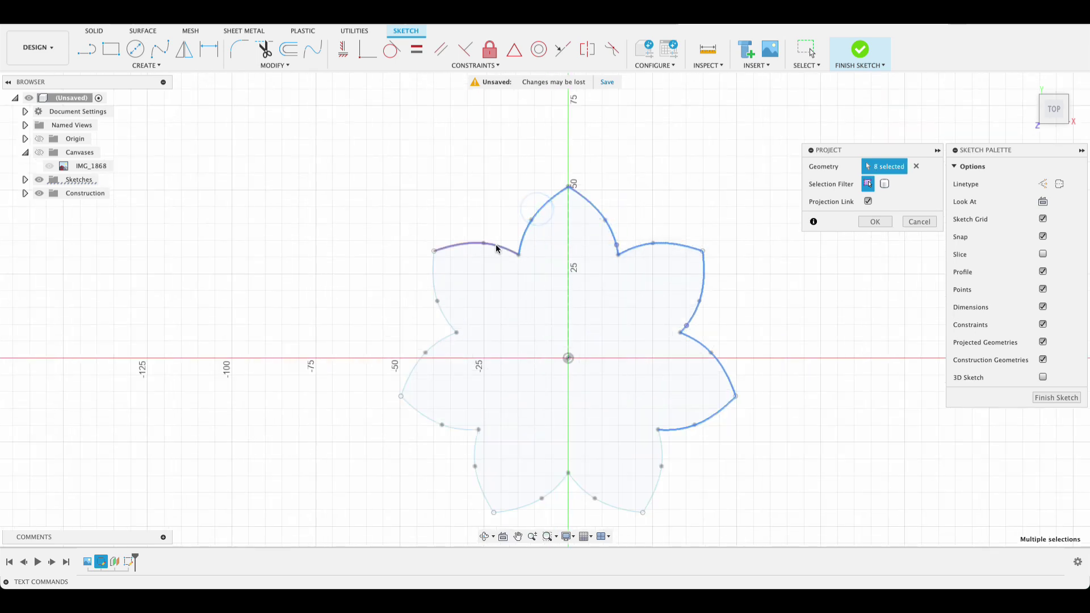
left_click(435, 288)
left_click(438, 345)
left_click(424, 415)
left_click(478, 482)
left_click(518, 507)
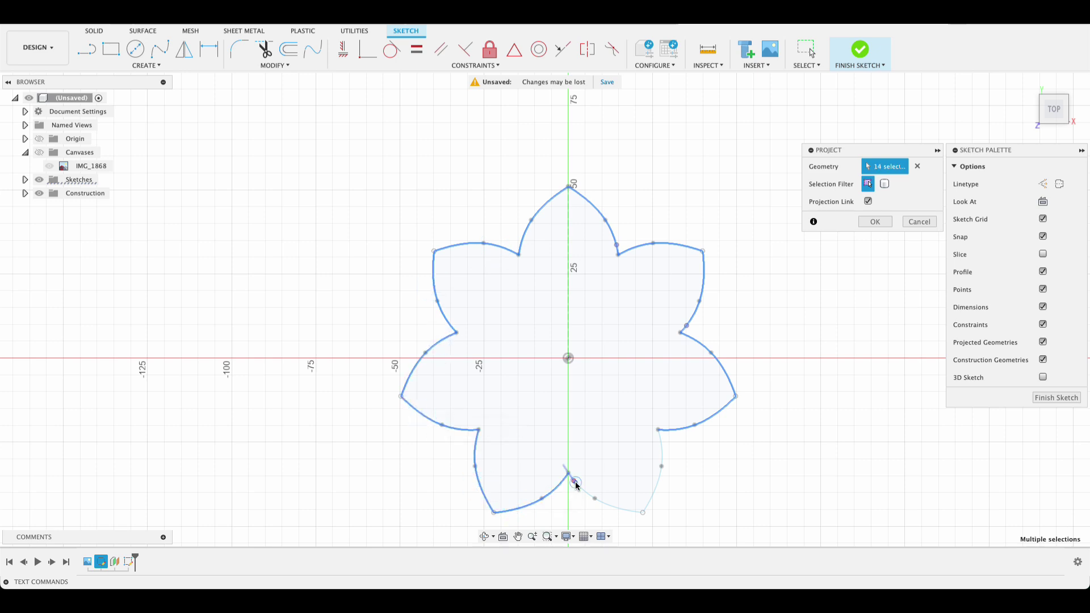
left_click(578, 484)
left_click(649, 493)
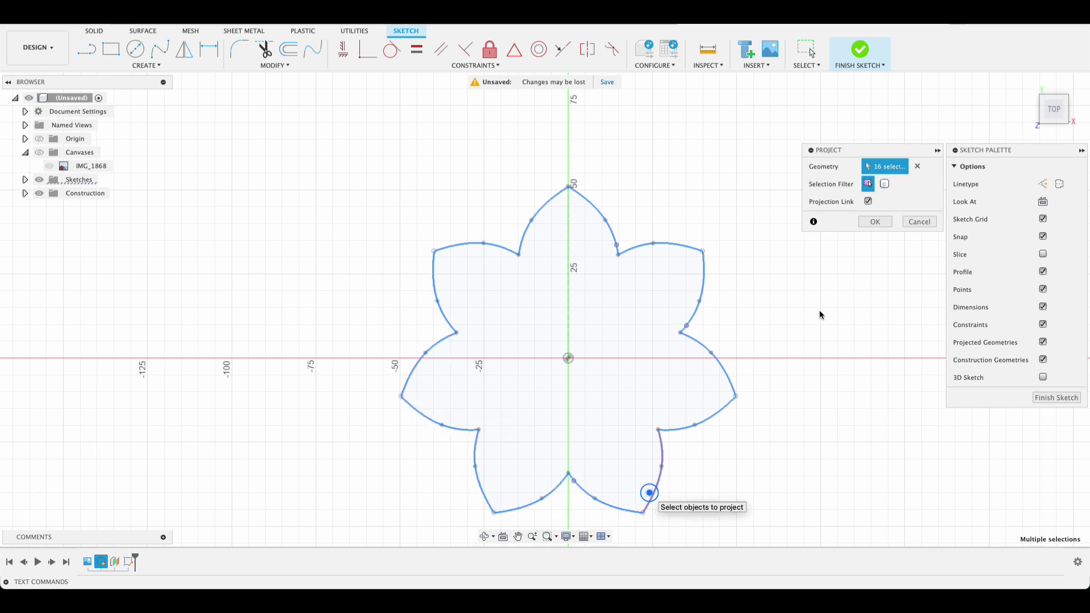
left_click(875, 222)
- Finish the projected-outline sketch and view both stacked profiles from a tilted angle
left_click(1076, 399)
scroll(813, 406, "down", 3)
mouse_move(818, 418)
middle_mouse_down("shift")
mouse_move(844, 274)
mouse_move(864, 353)
mouse_move(885, 372)
mouse_move(885, 418)
mouse_move(885, 336)
mouse_move(867, 362)
middle_mouse_up("shift")
key("Escape")
- Create a second offset plane 350 mm above the XY plane
scroll(819, 391, "down", 3)
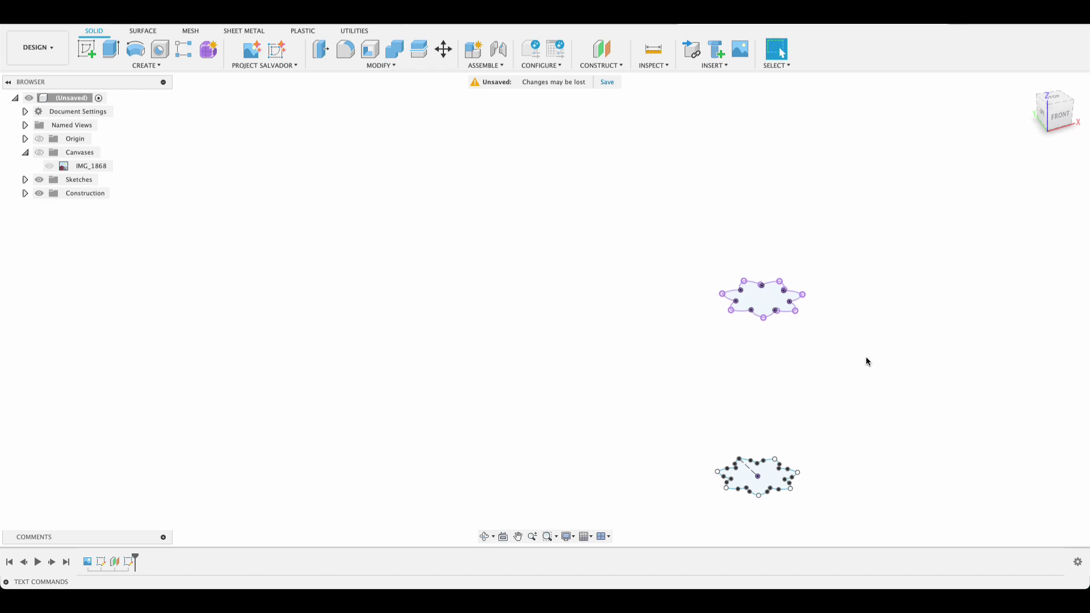
left_click(598, 67)
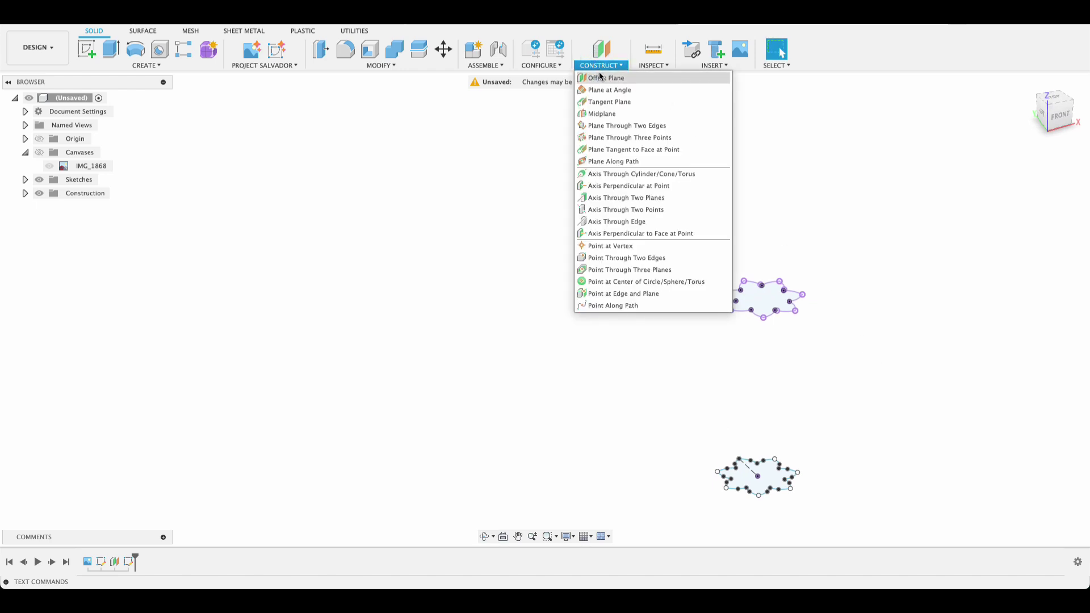
left_click(602, 78)
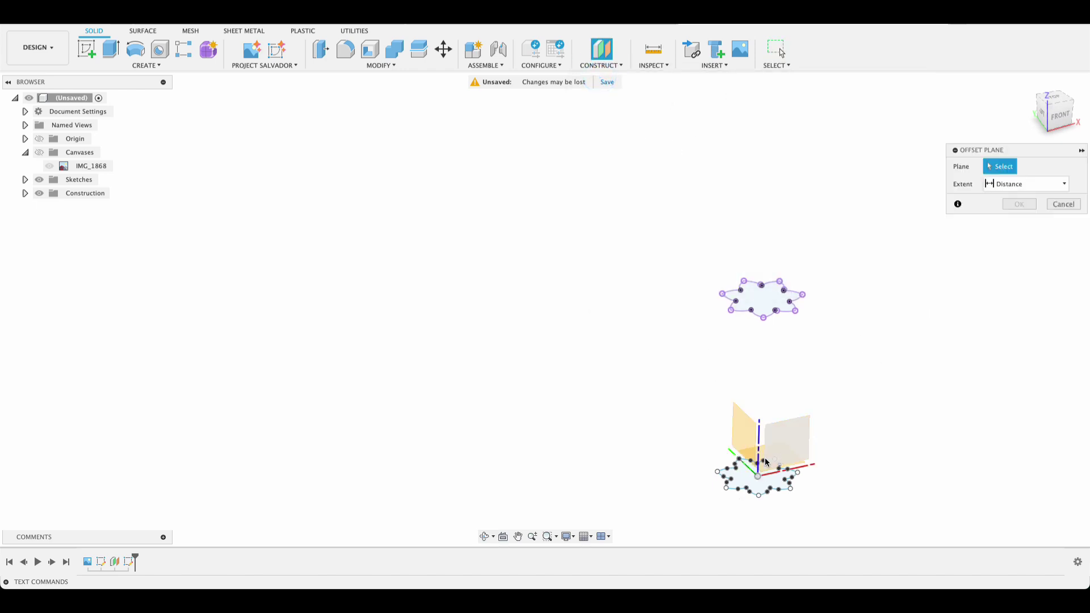
middle_click_drag(927, 385, 910, 433, "shift")
left_click(788, 349)
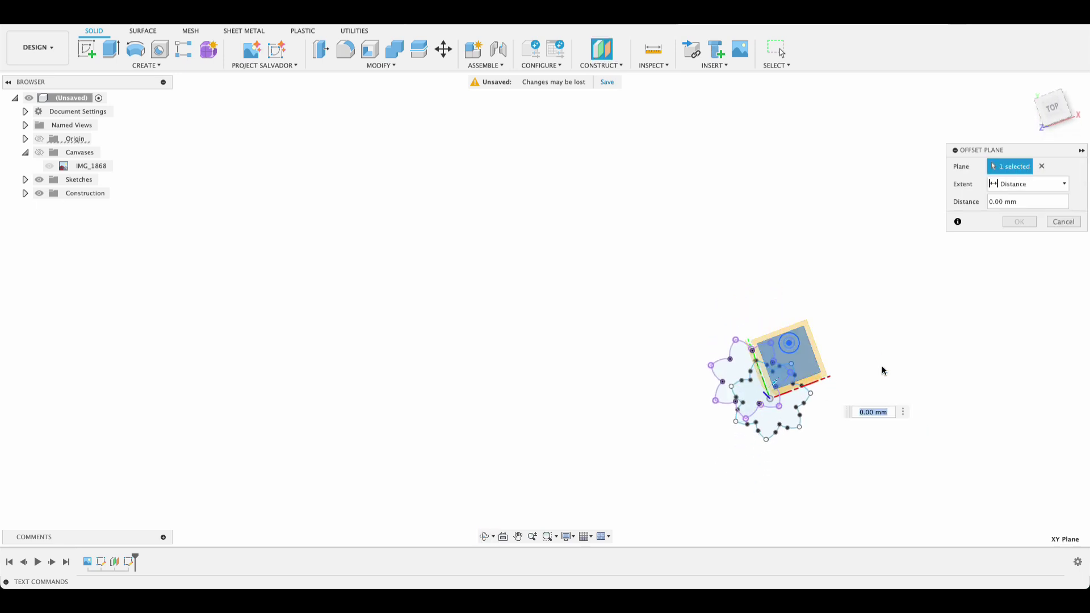
middle_click_drag(893, 317, 896, 307, "shift")
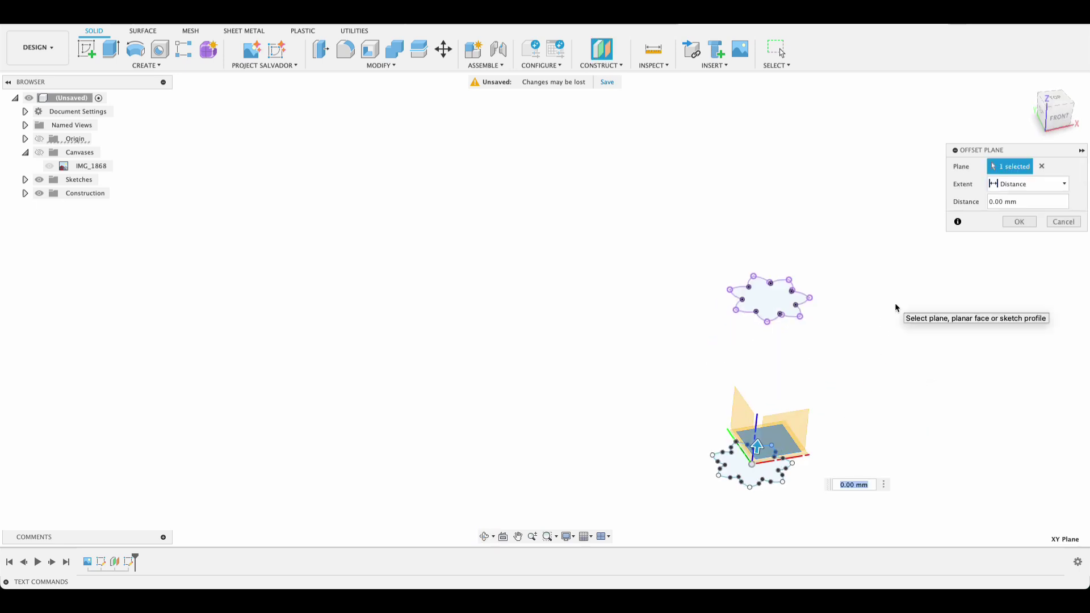
type("350")
key("Return")
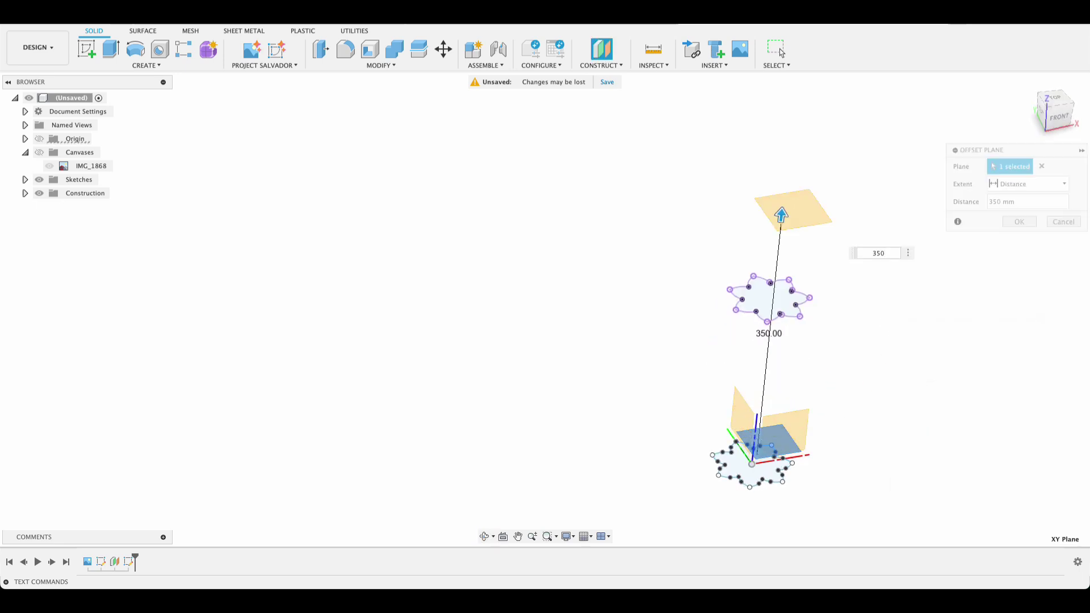
left_click(87, 49)
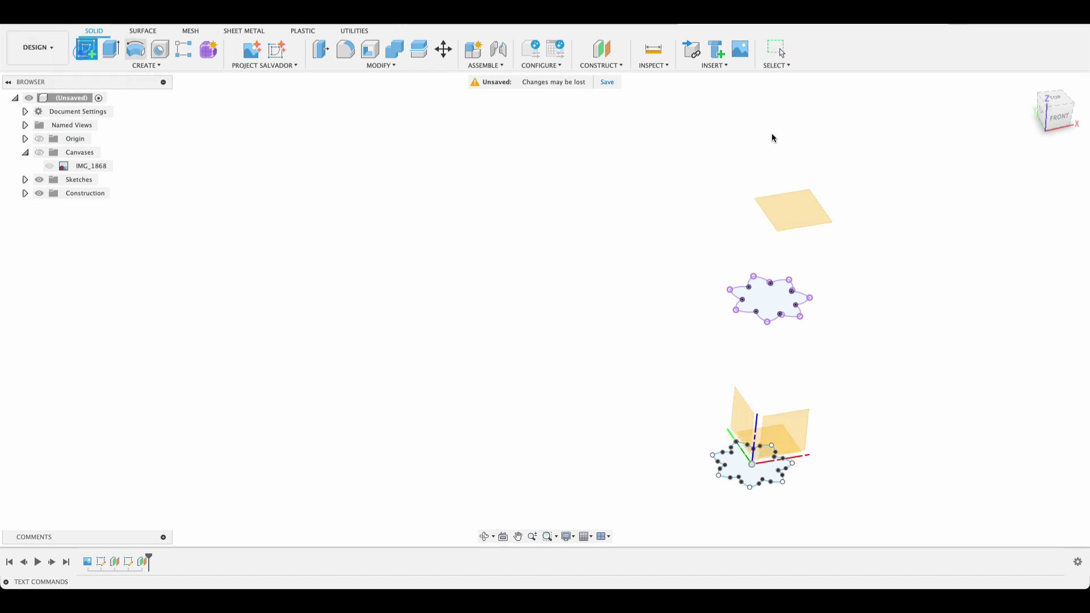
- On the 350 mm plane, sketch a single point at the centre above the origin and finish
left_click(801, 206)
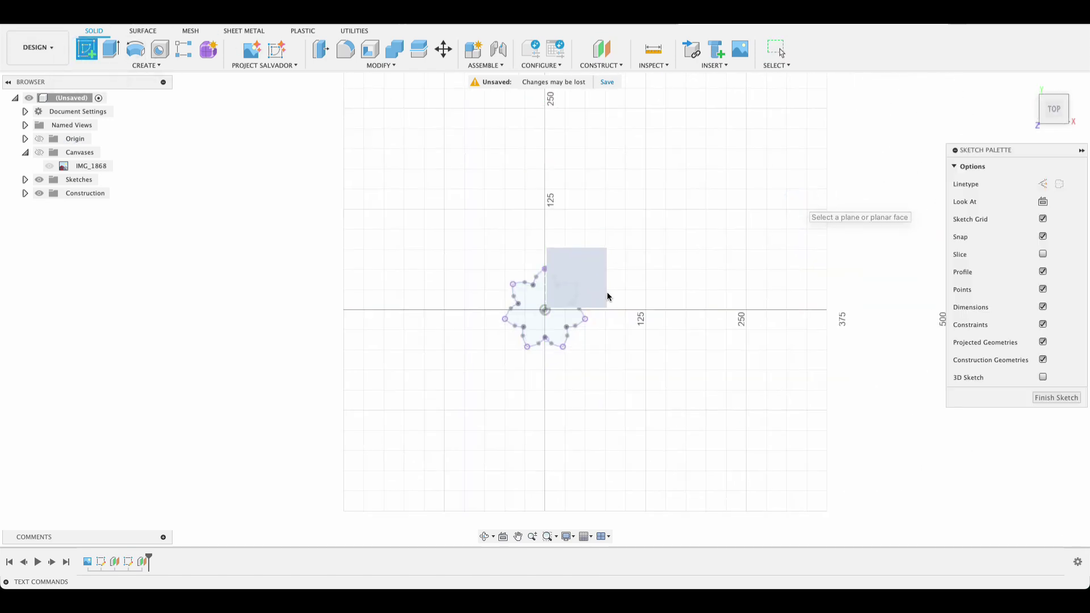
left_click(147, 66)
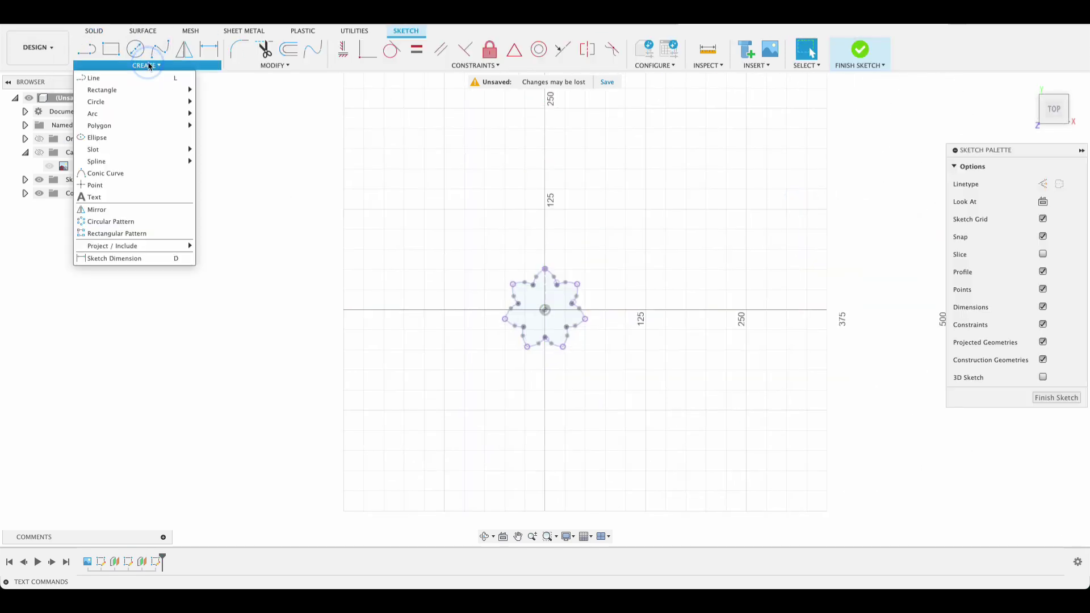
left_click(95, 186)
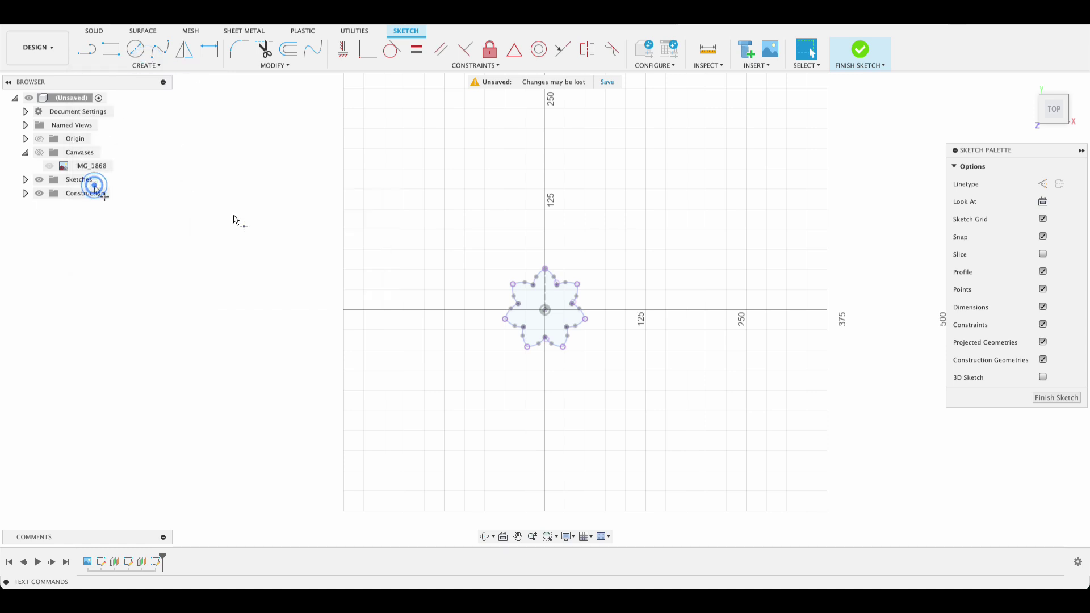
left_click(545, 310)
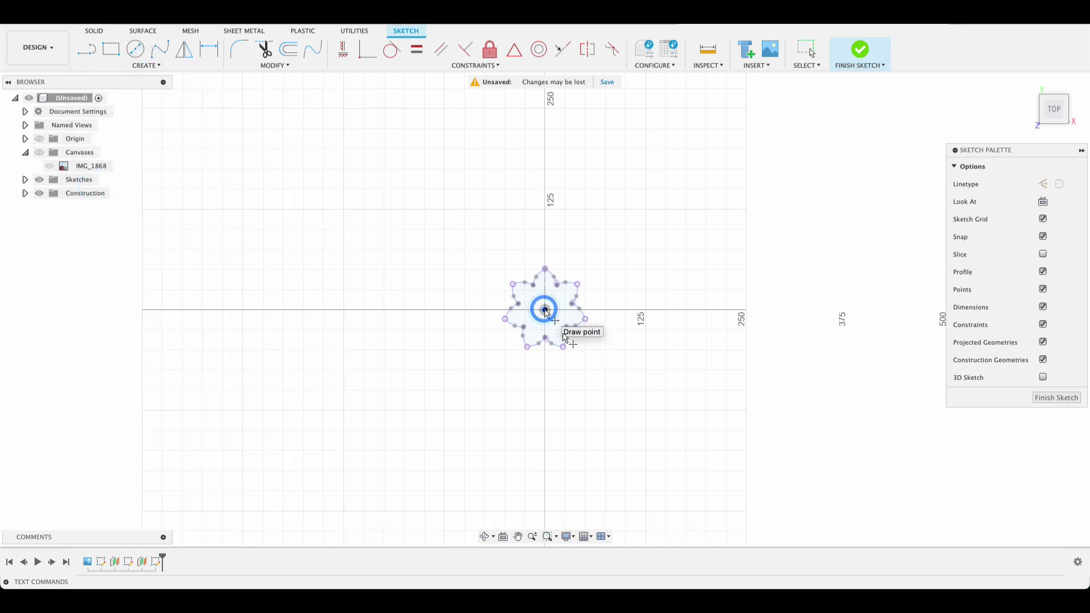
left_click(1078, 397)
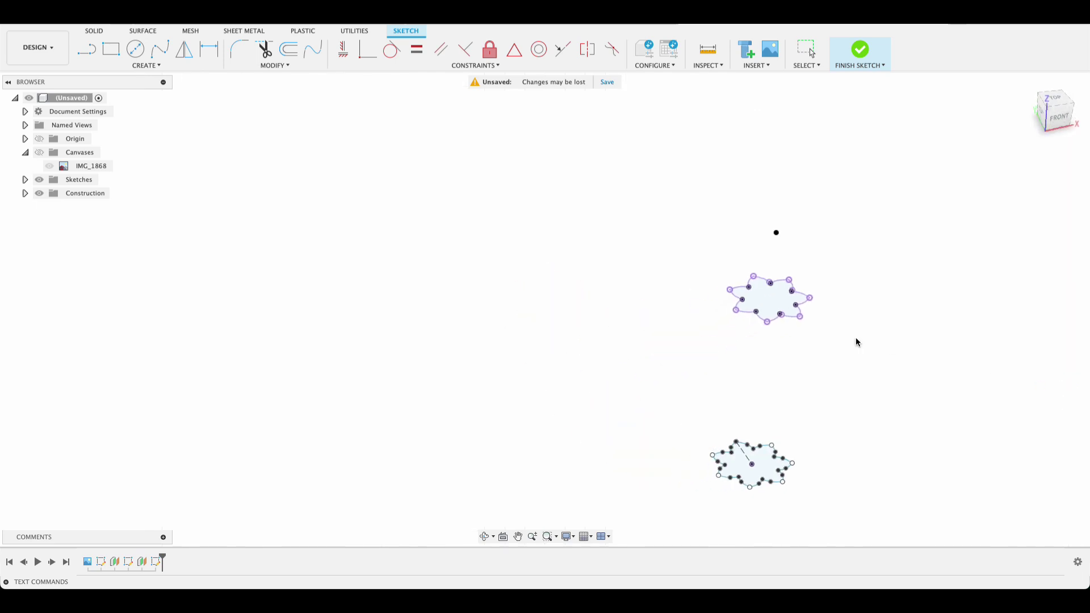
mouse_move(856, 332)
middle_mouse_down("shift")
mouse_move(846, 244)
mouse_move(845, 318)
middle_mouse_up("shift")
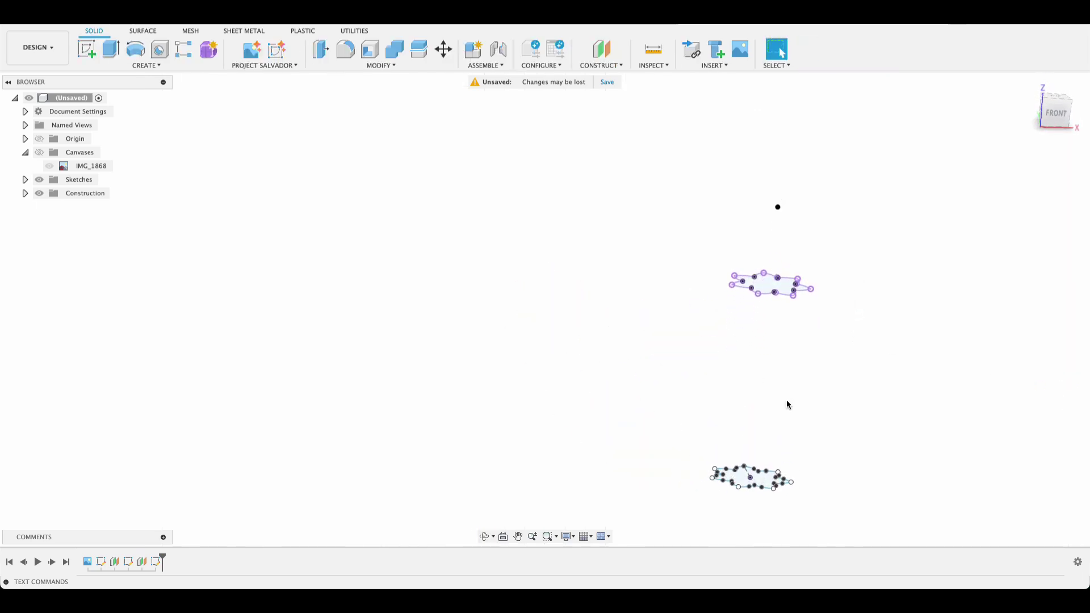
- Loft the lower star profile to the upper star profile, dropping the apex point from the sections
left_click(120, 64)
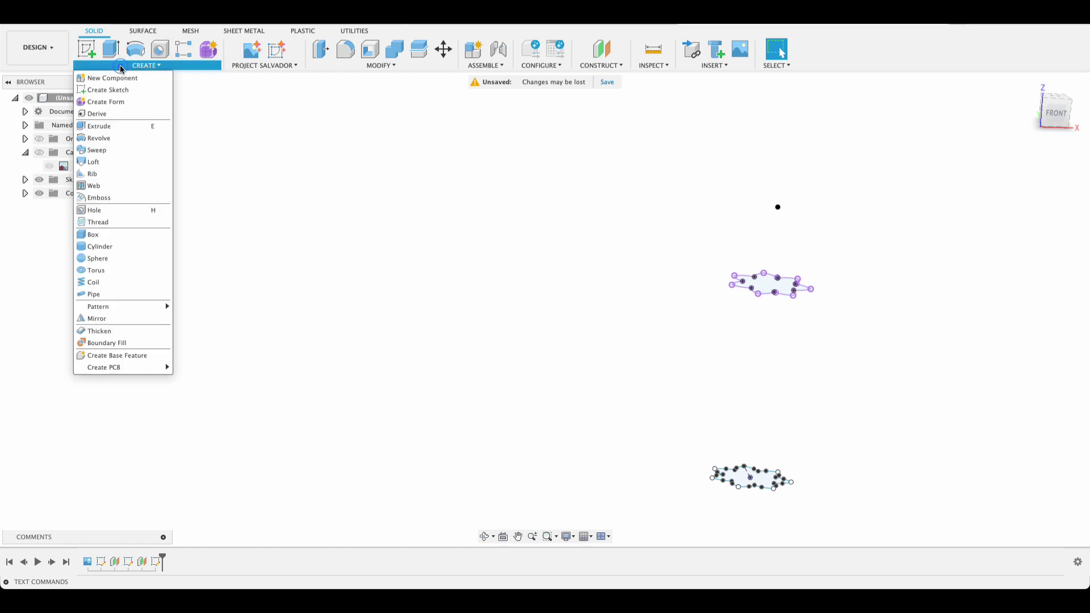
left_click(104, 163)
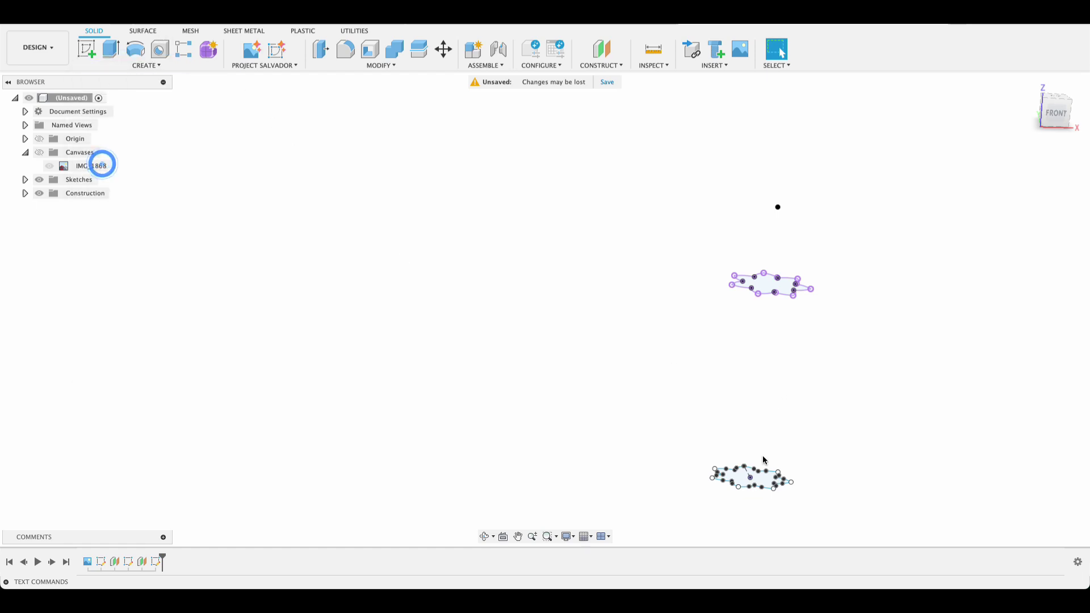
left_click(741, 476)
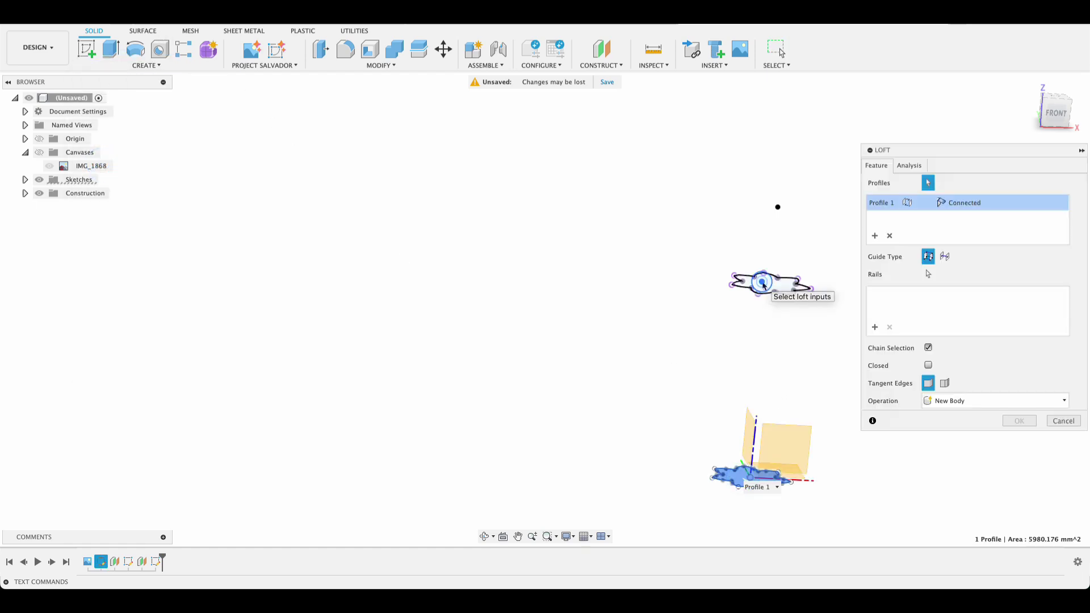
left_click(767, 286)
middle_click_drag(738, 243, 760, 279, "shift")
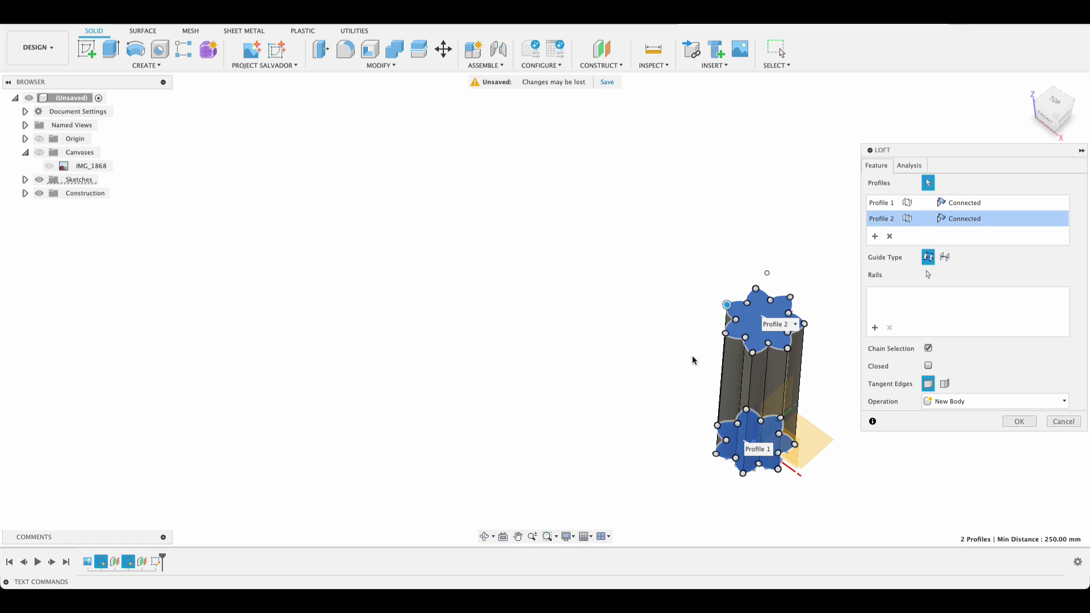
middle_click_drag(693, 358, 743, 252, "shift")
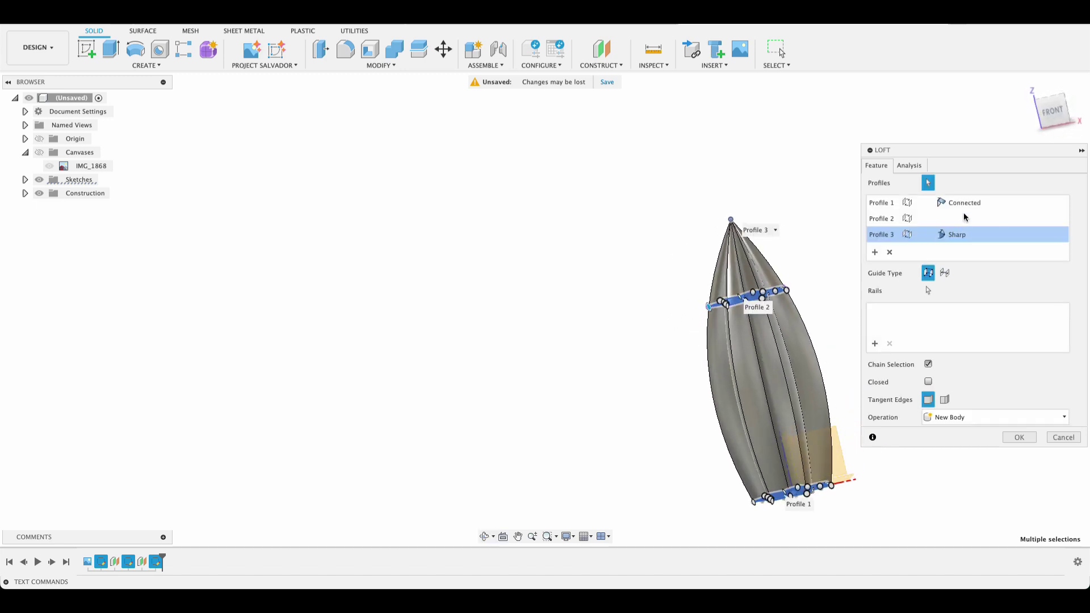
left_click(889, 251)
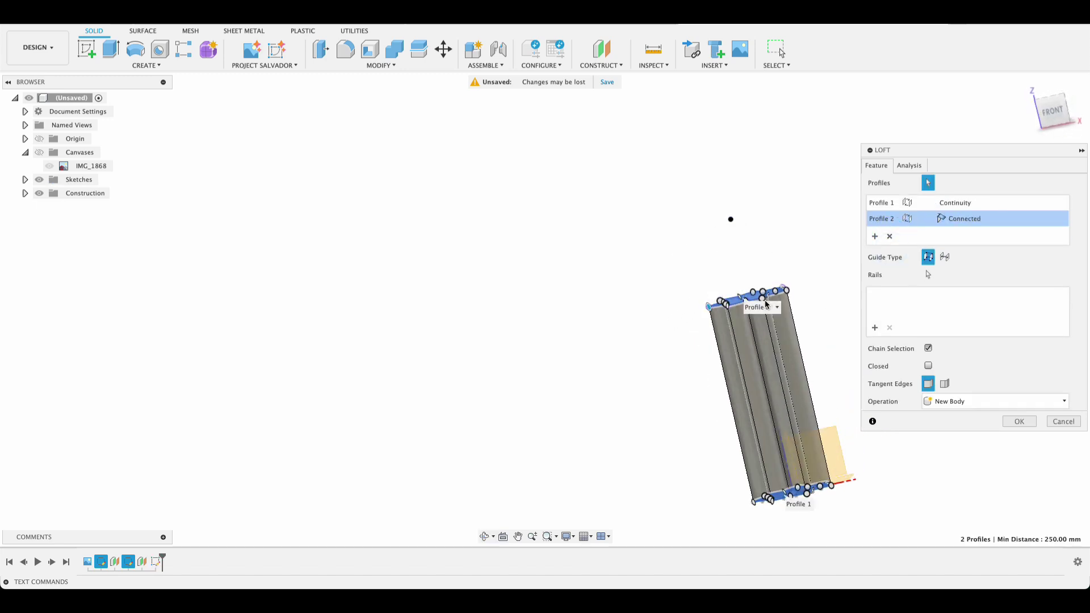
- Commit the straight loft, then loft the column's top face to the apex with a Point Tangent end
left_click(1019, 422)
middle_click_drag(1015, 419, 724, 318, "shift")
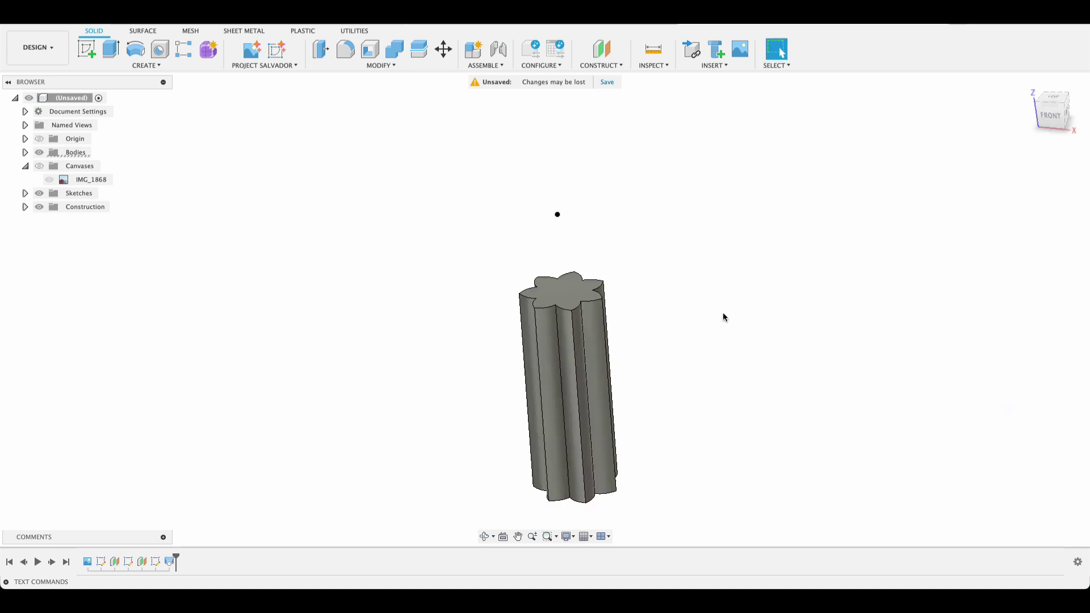
left_click(131, 66)
left_click(99, 162)
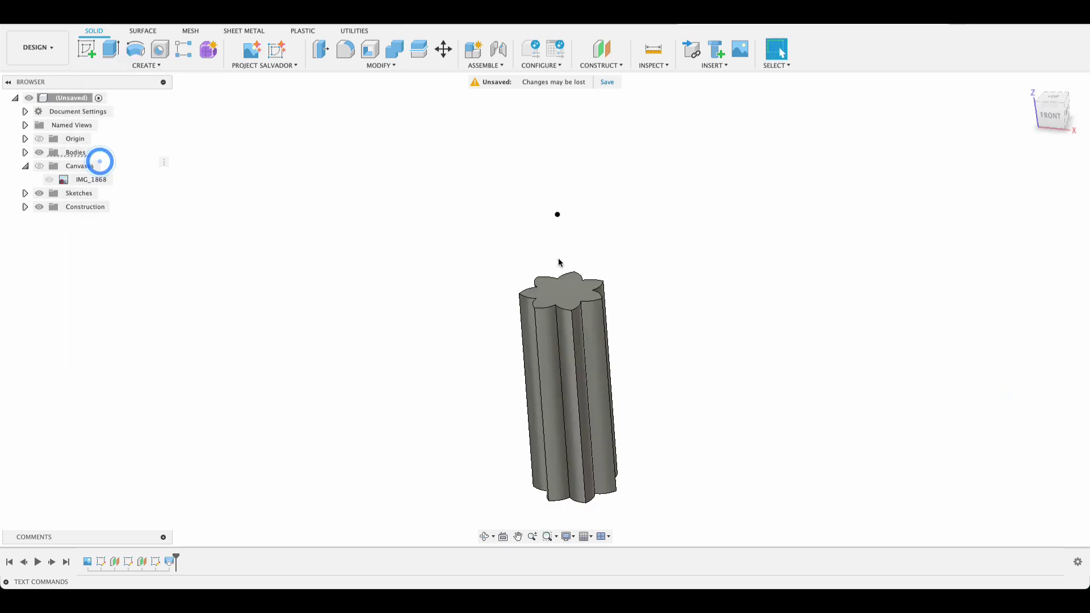
left_click(555, 261)
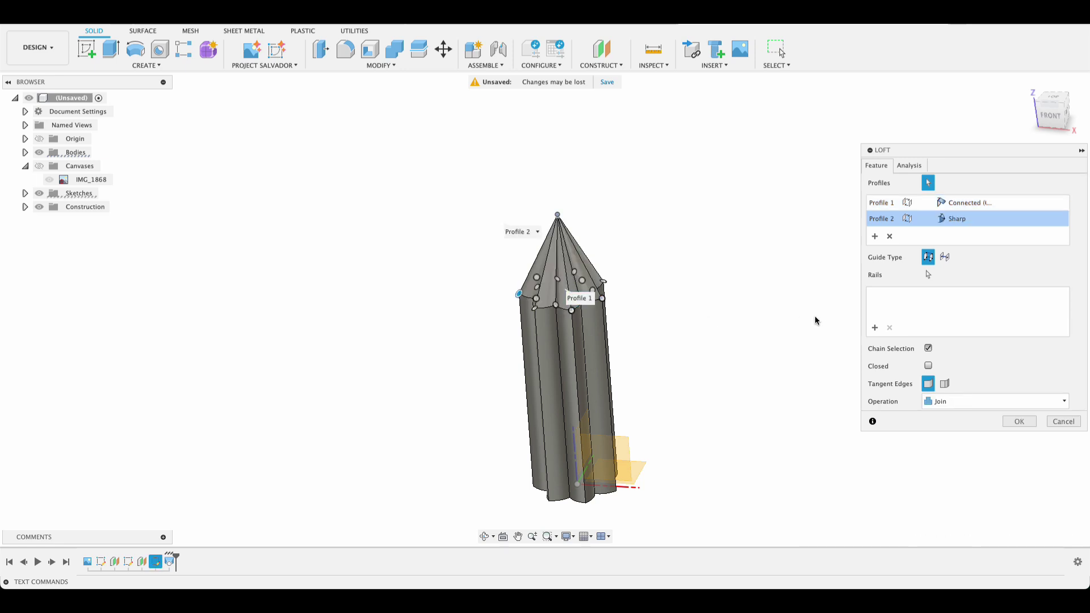
left_click(986, 221)
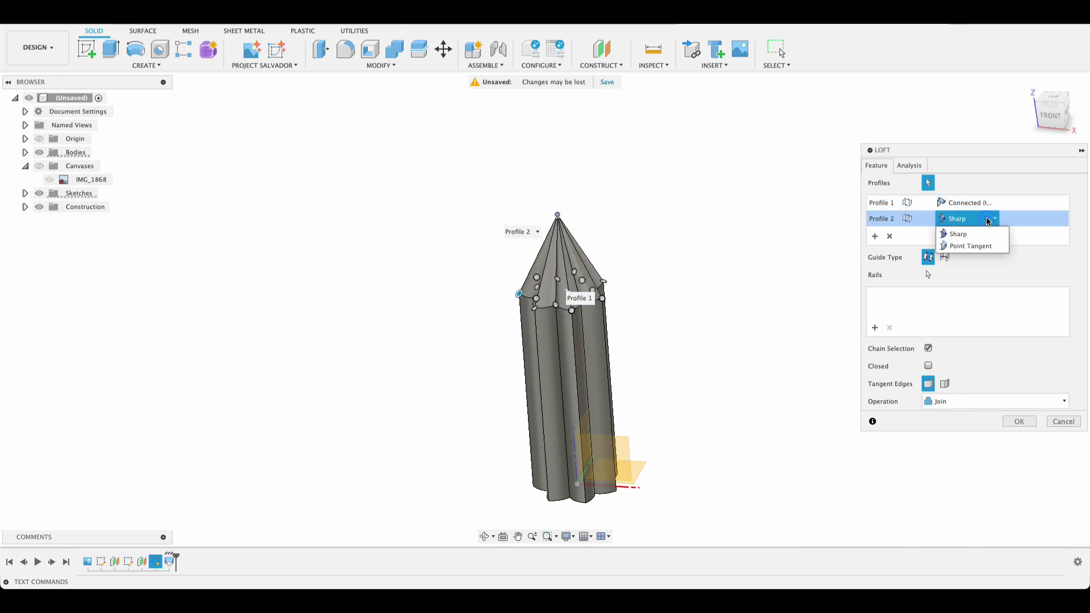
left_click(983, 244)
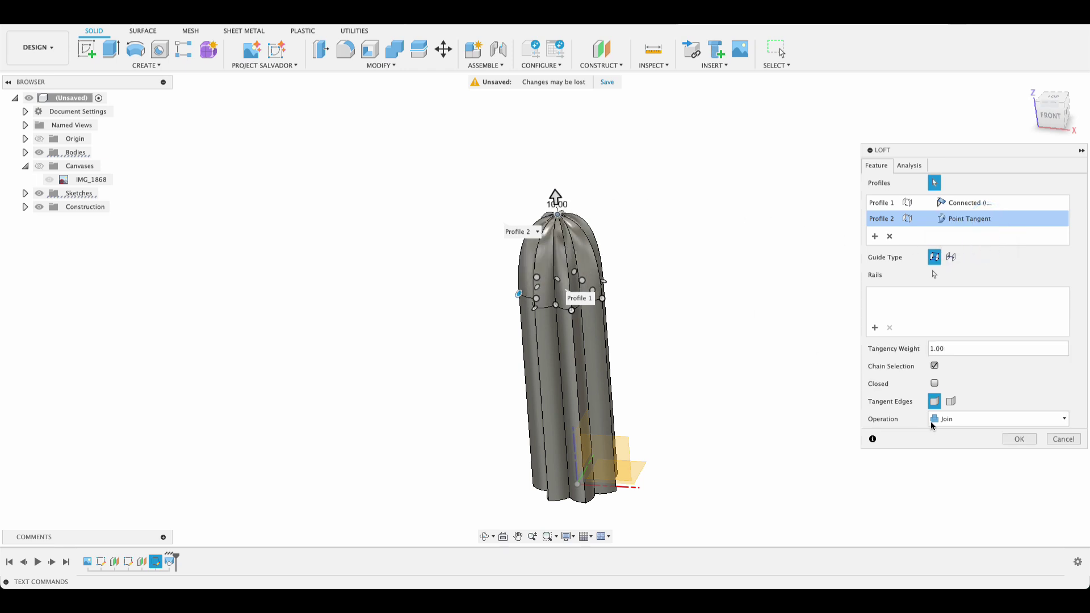
- Commit the dome loft and show the finished cactus body from the FRONT view, centred
left_click(1025, 440)
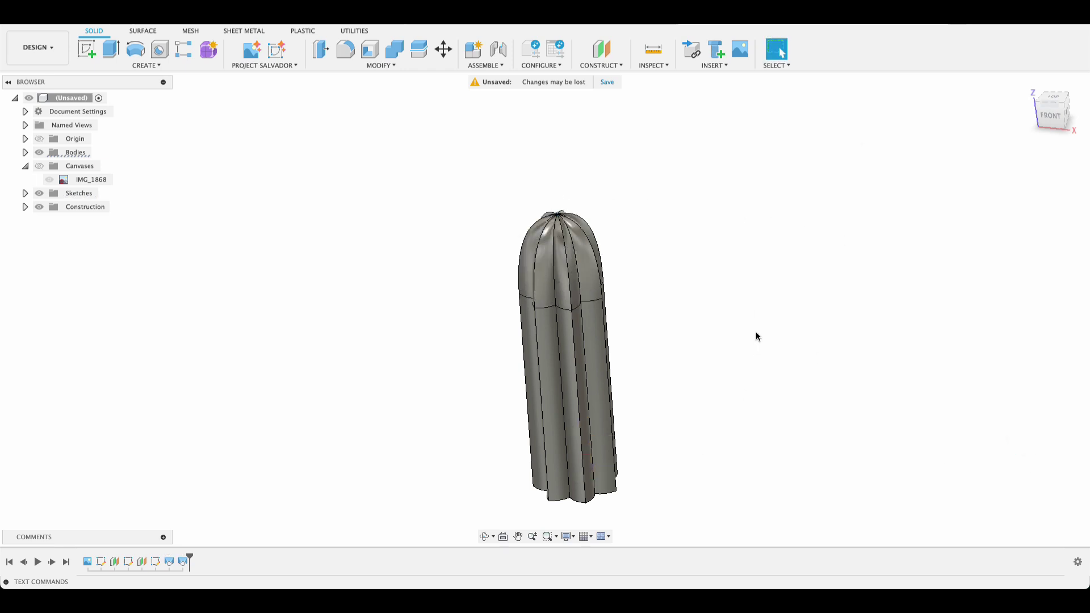
middle_click_drag(756, 336, 563, 180, "shift")
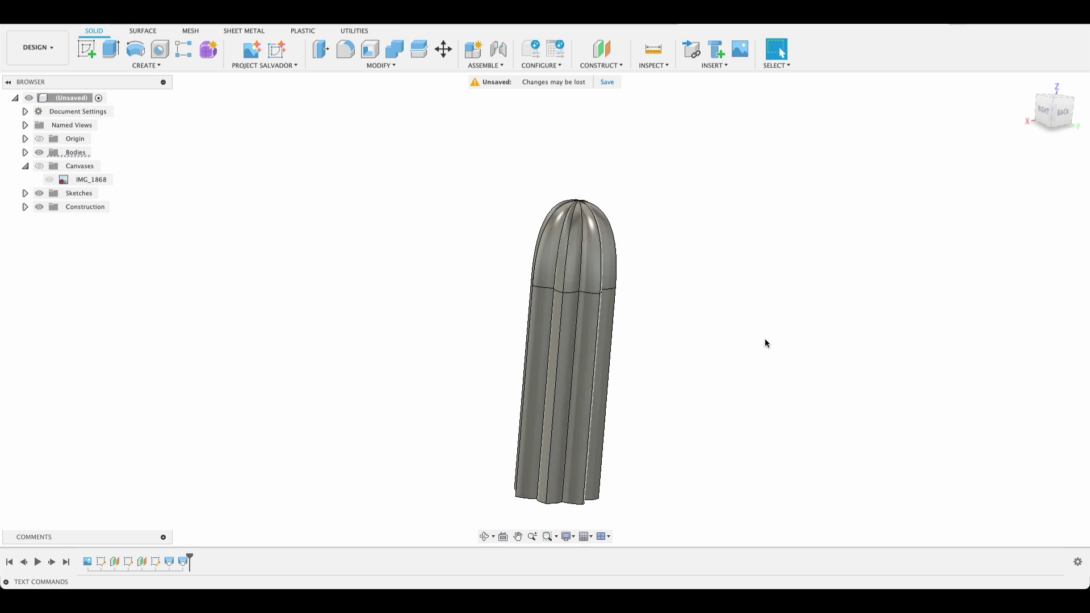
middle_click_drag(841, 392, 820, 372, "shift")
left_click(1044, 112)
left_click(1048, 114)
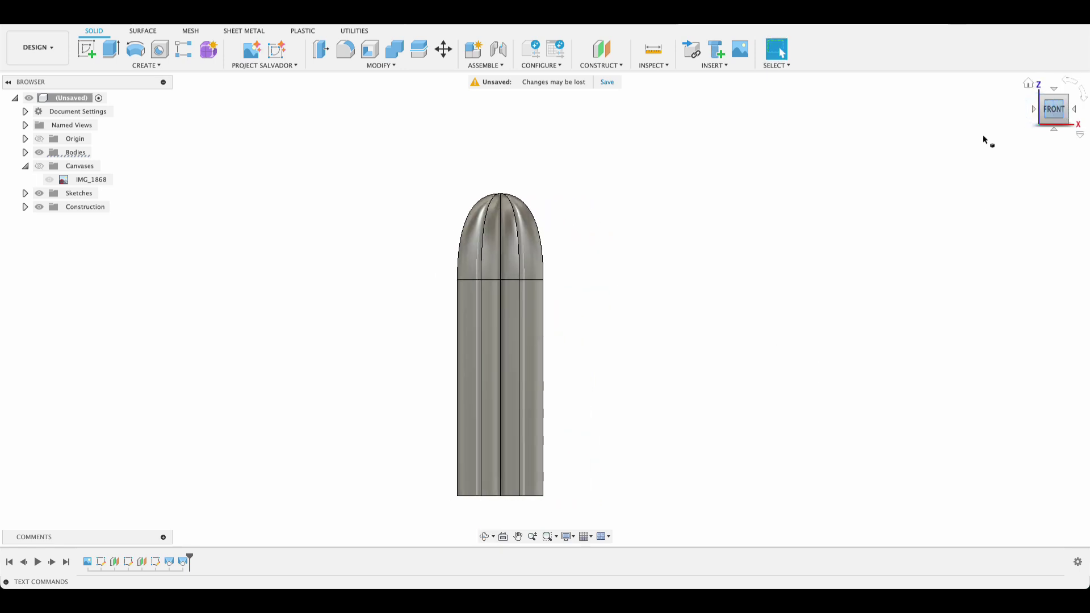
scroll(621, 408, "down", 3)
middle_click_drag(620, 408, 679, 364)
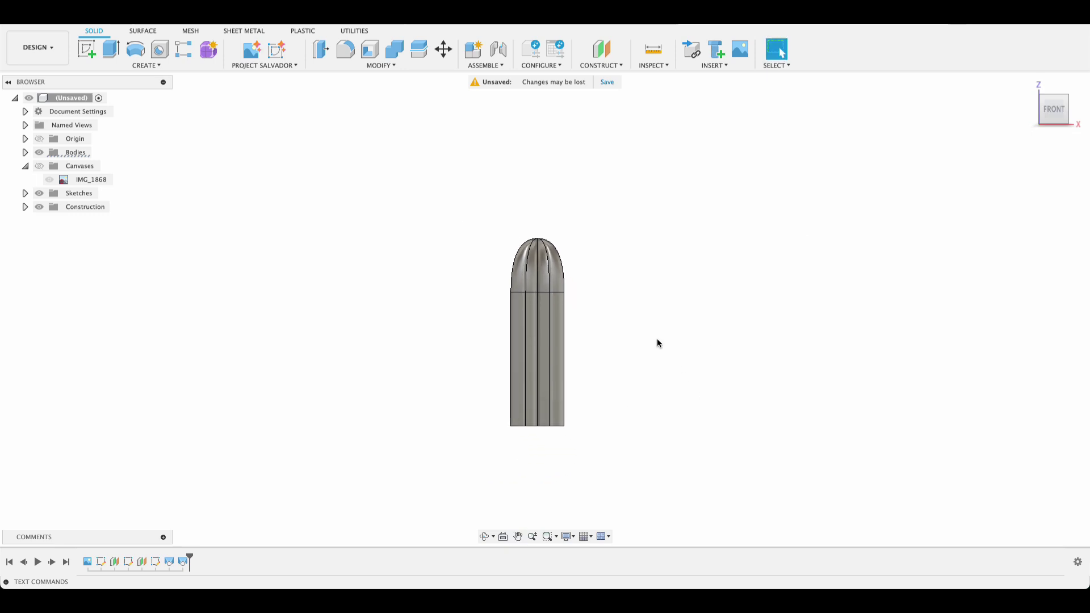
- Start a new sketch on the front plane
left_click(88, 56)
left_click(585, 394)
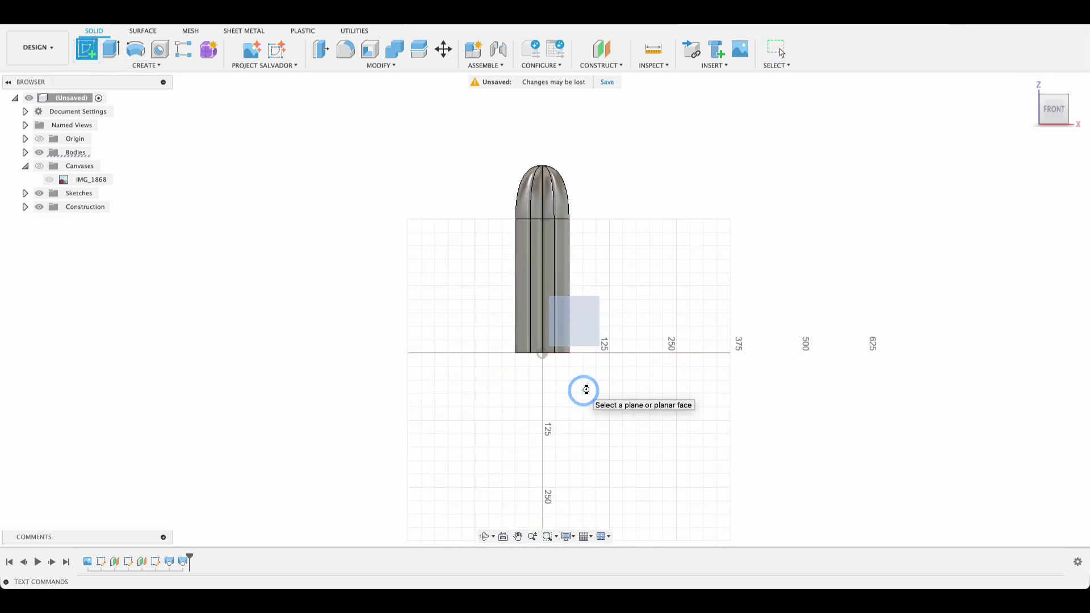
left_click(583, 390)
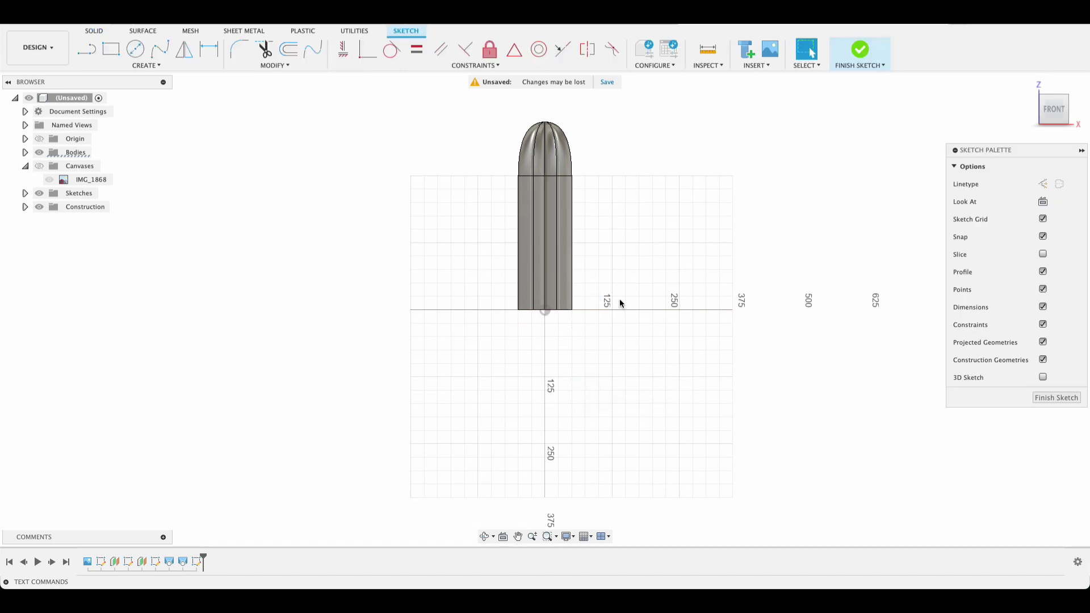
- Draw the pot's slanted side and a 75 mm horizontal base line back to the centre axis
left_click(86, 49)
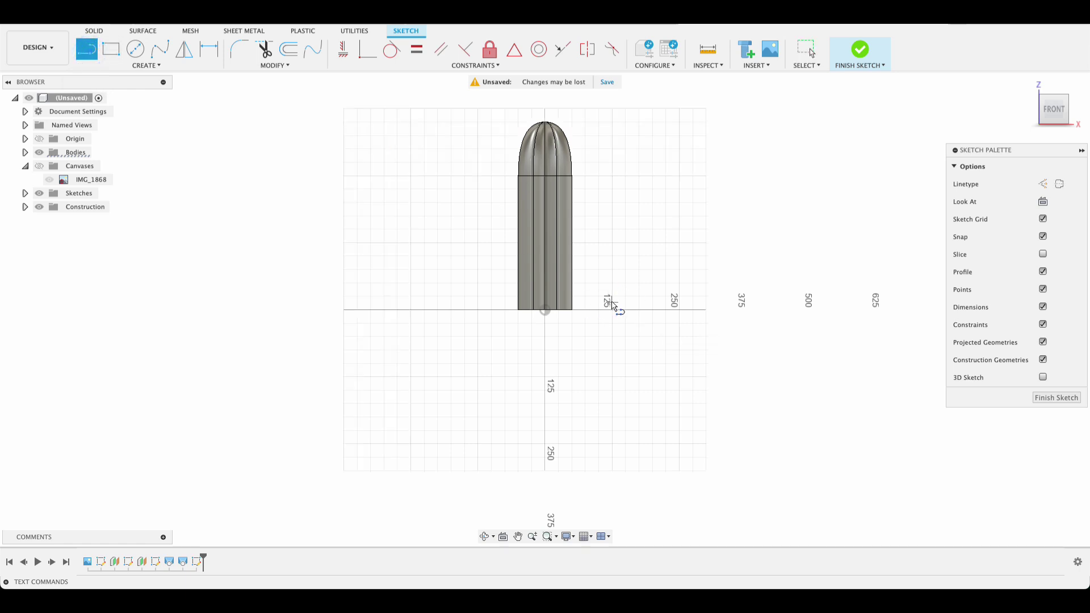
left_click(613, 296)
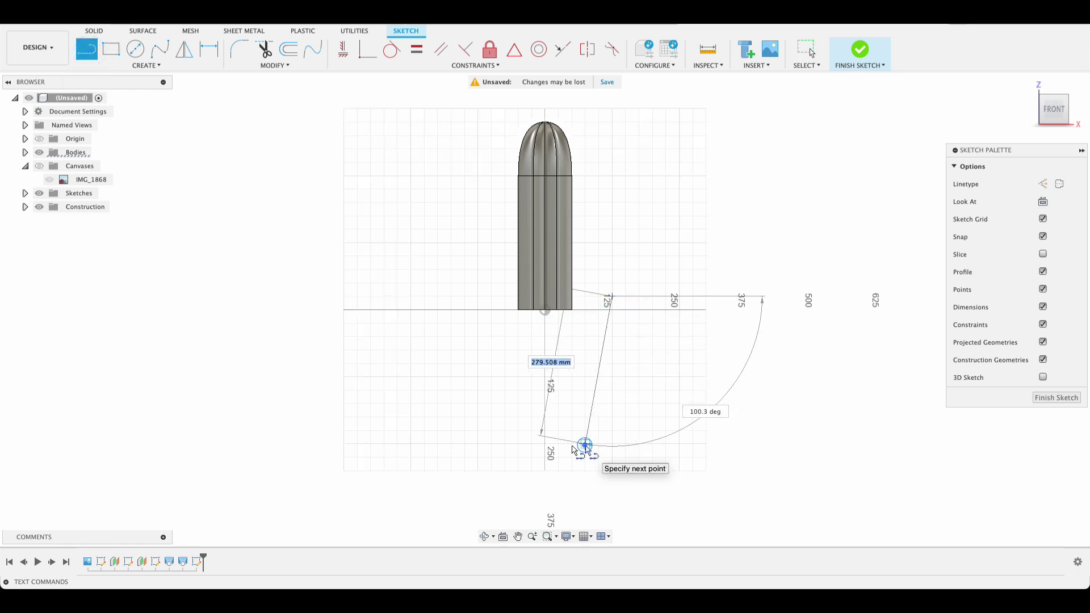
left_click(586, 444)
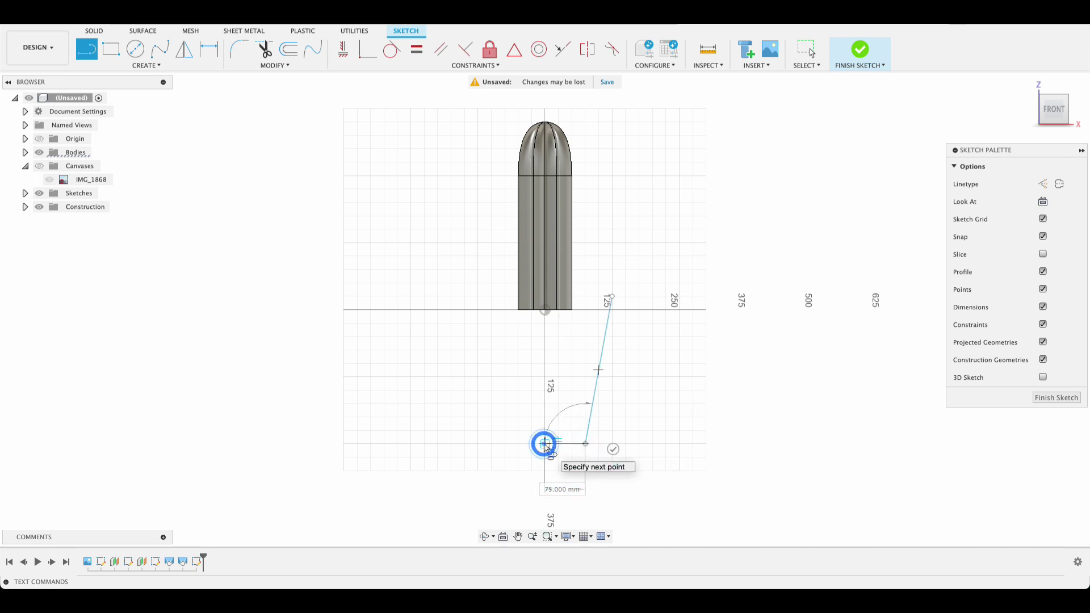
left_click(545, 444)
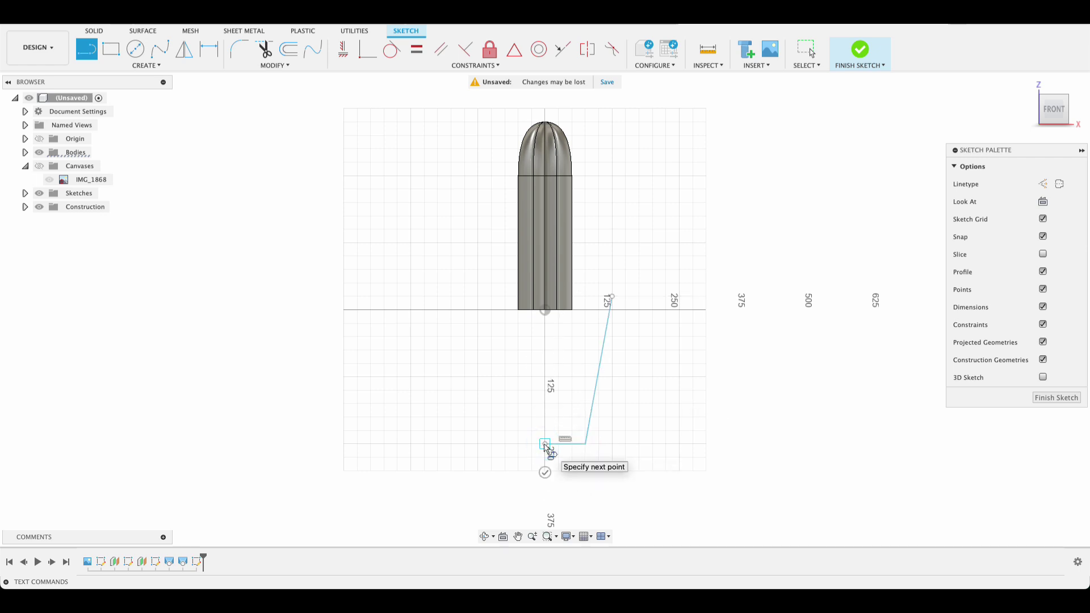
- Offset the pot outline 15 mm inward toward the axis
key("Escape")
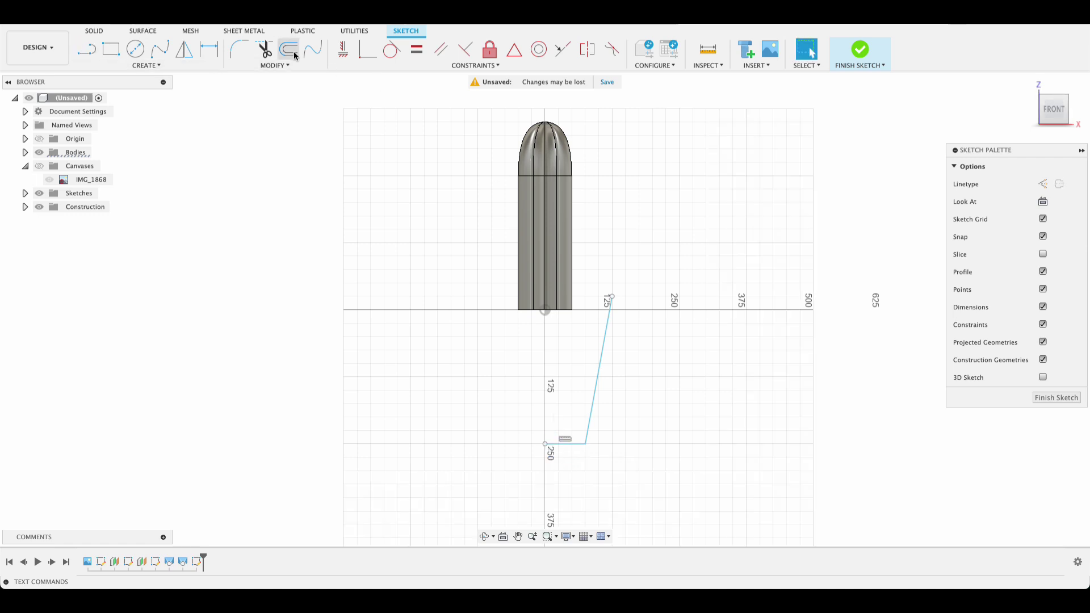
left_click(288, 51)
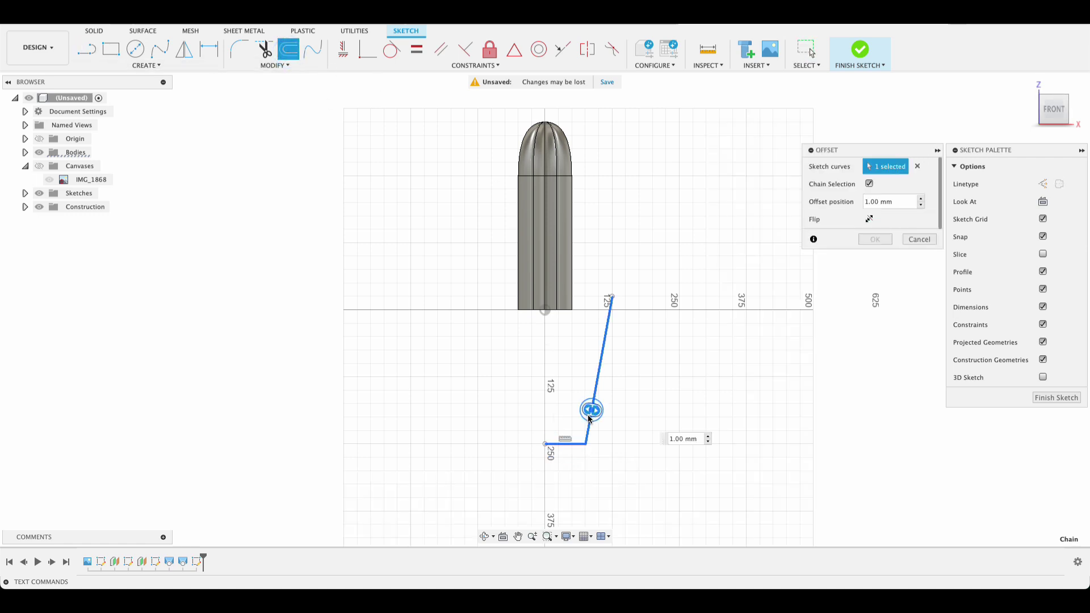
left_click_drag(588, 419, 578, 407)
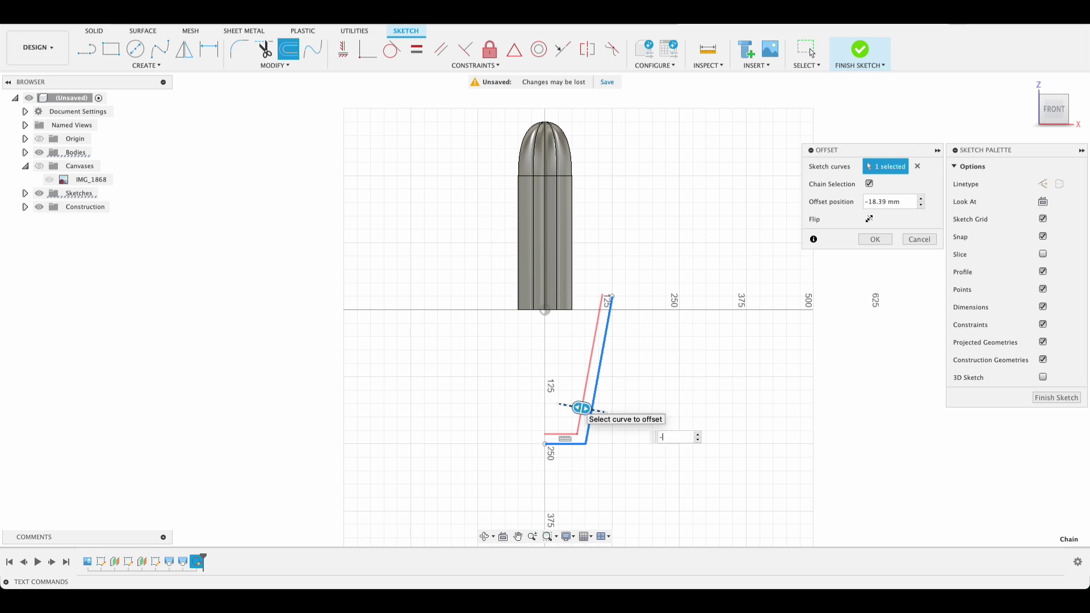
type("15")
key("Return")
- Close the gap between the inner and outer wall tops and trim the extra segment
key("l")
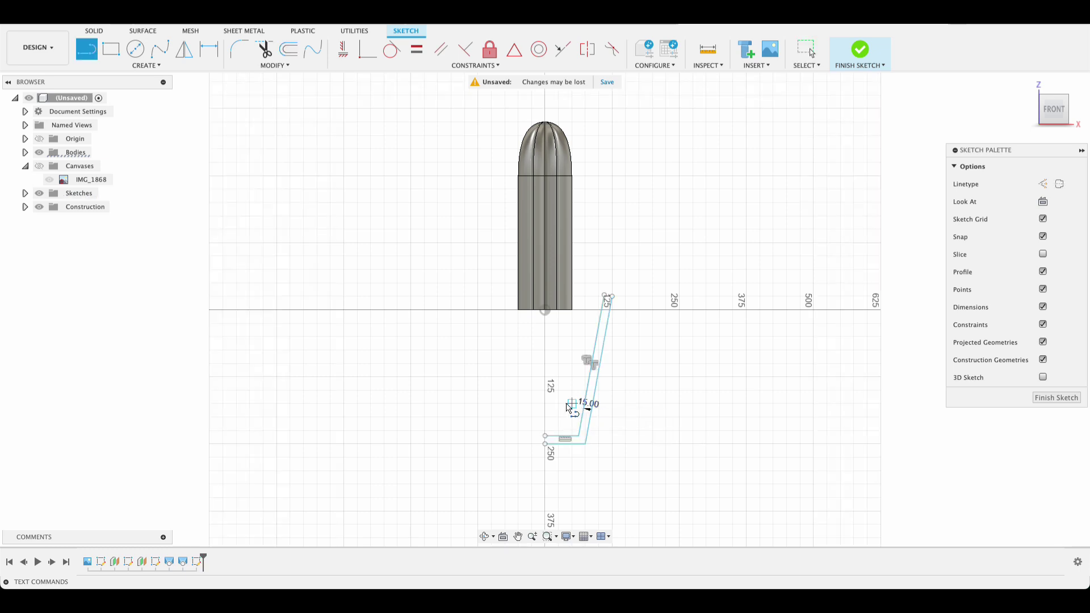
scroll(607, 296, "up", 5)
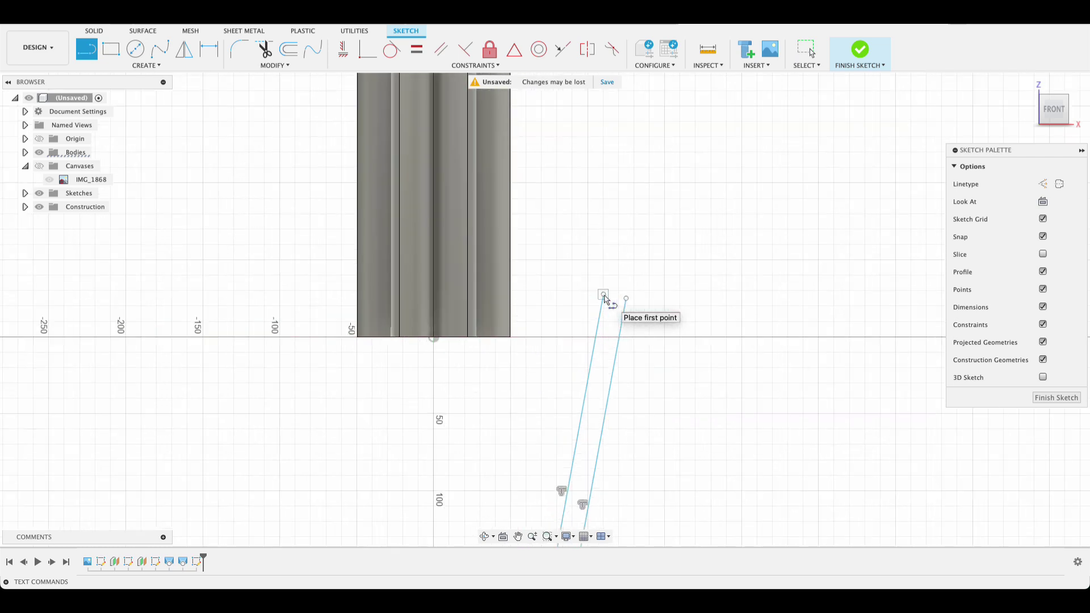
left_click(605, 296)
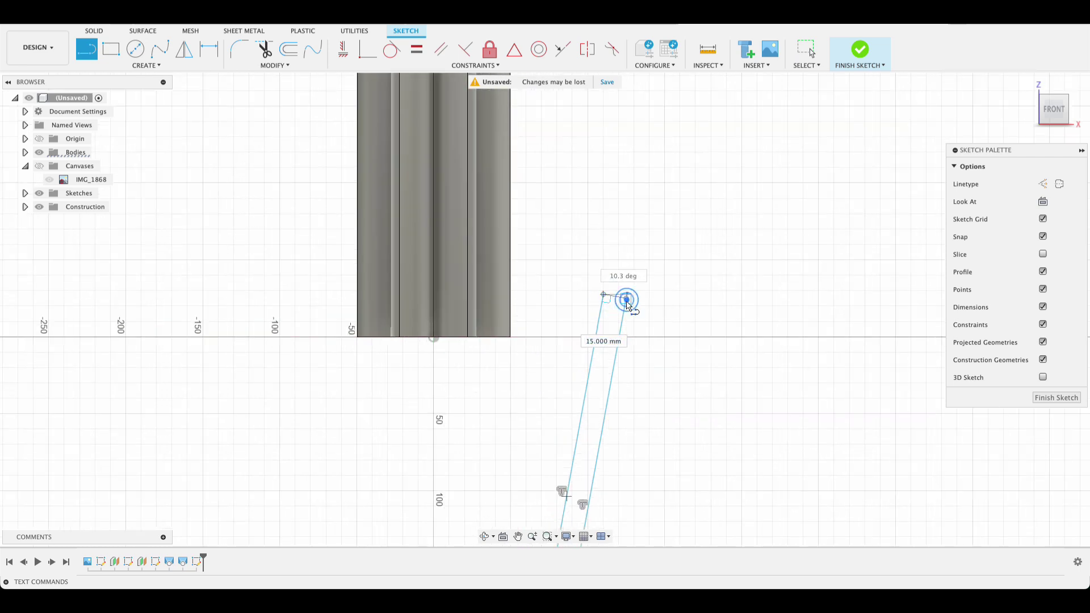
left_click(625, 298)
key("Escape")
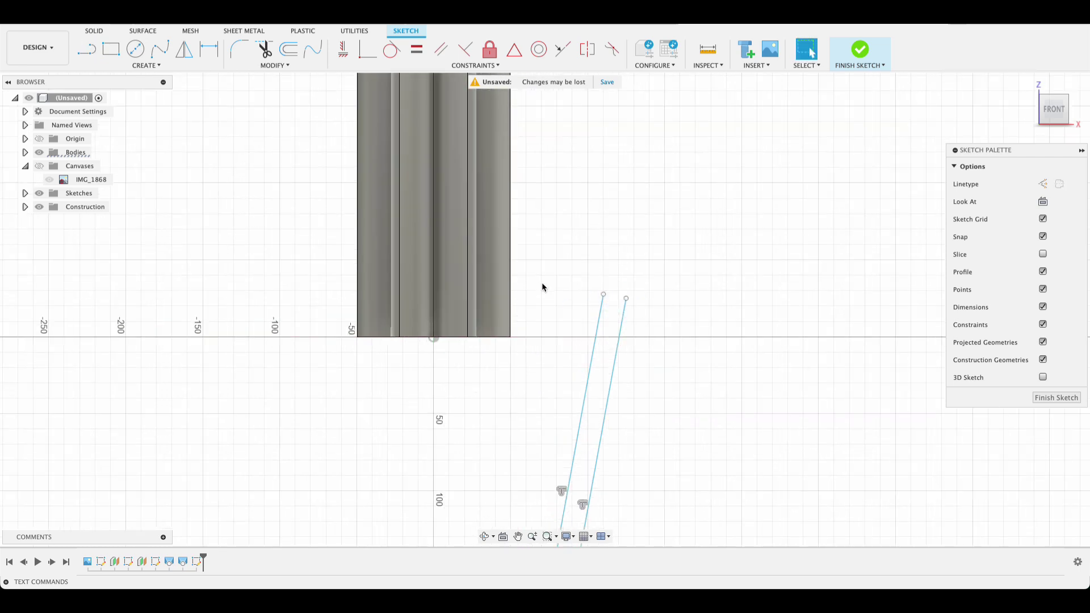
key("l")
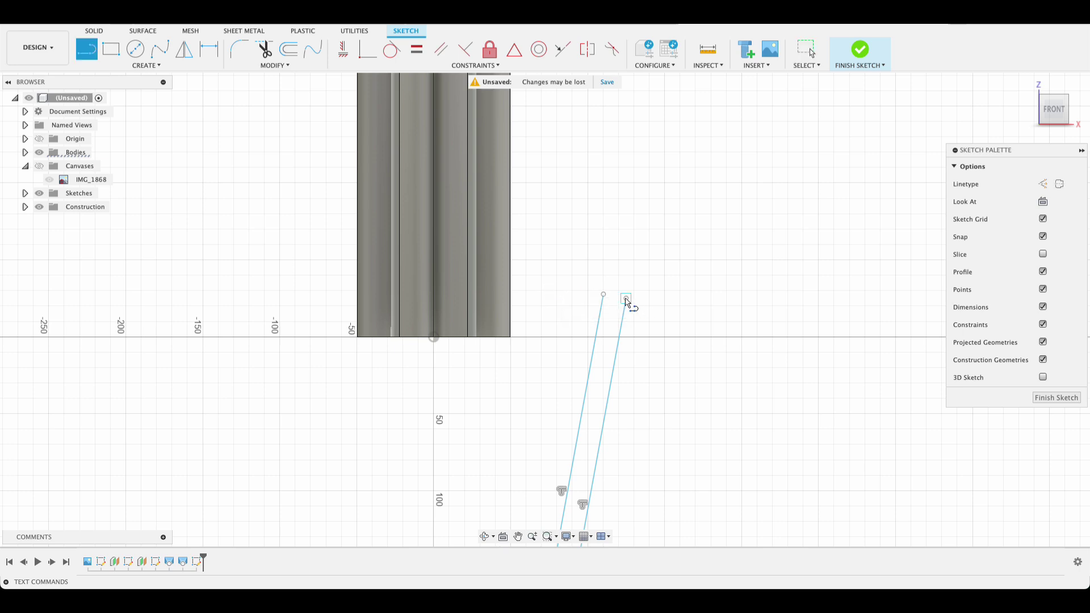
left_click(626, 298)
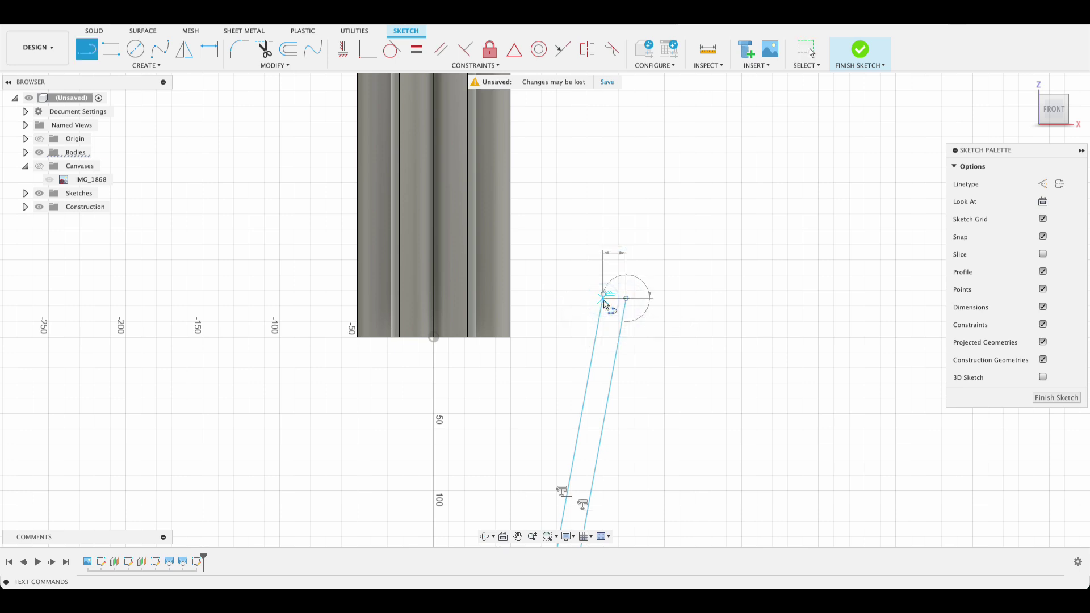
left_click(604, 298)
key("Escape")
key("t")
scroll(605, 298, "up", 5)
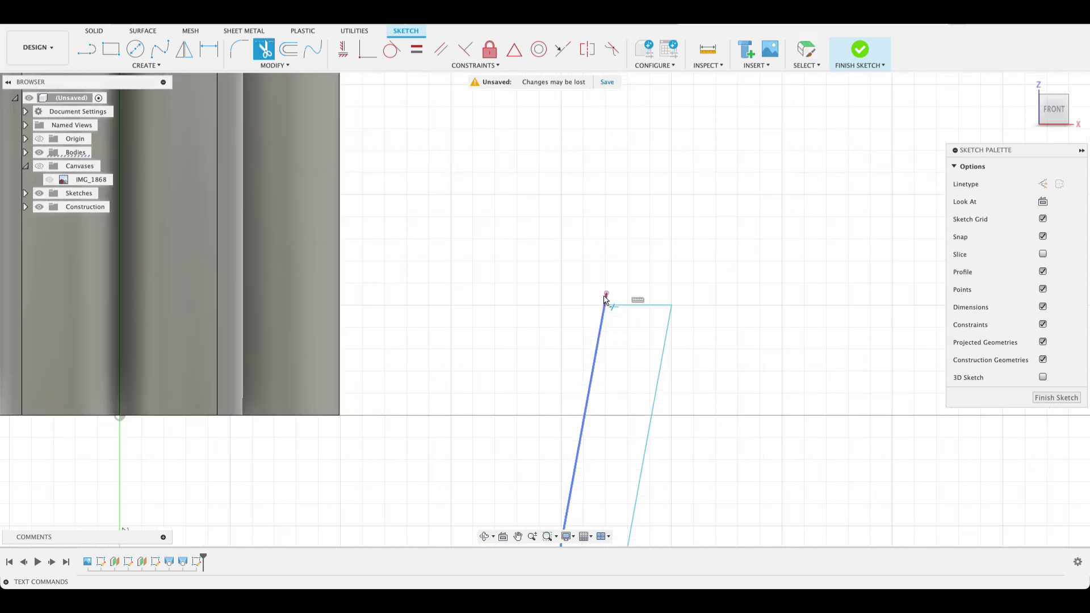
left_click(605, 298)
scroll(603, 298, "down", 8)
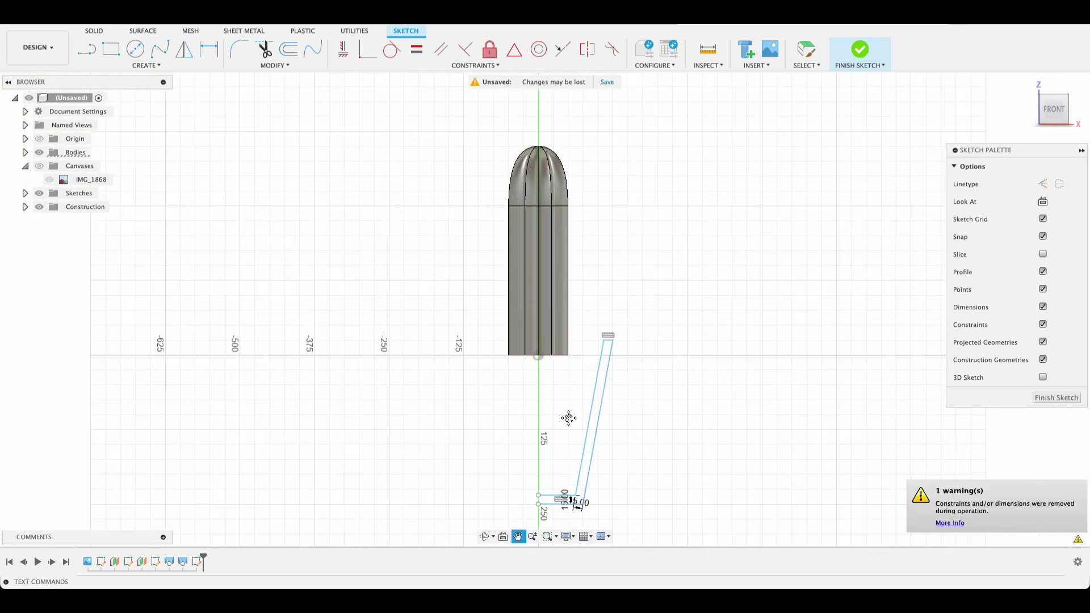
scroll(534, 367, "up", 3)
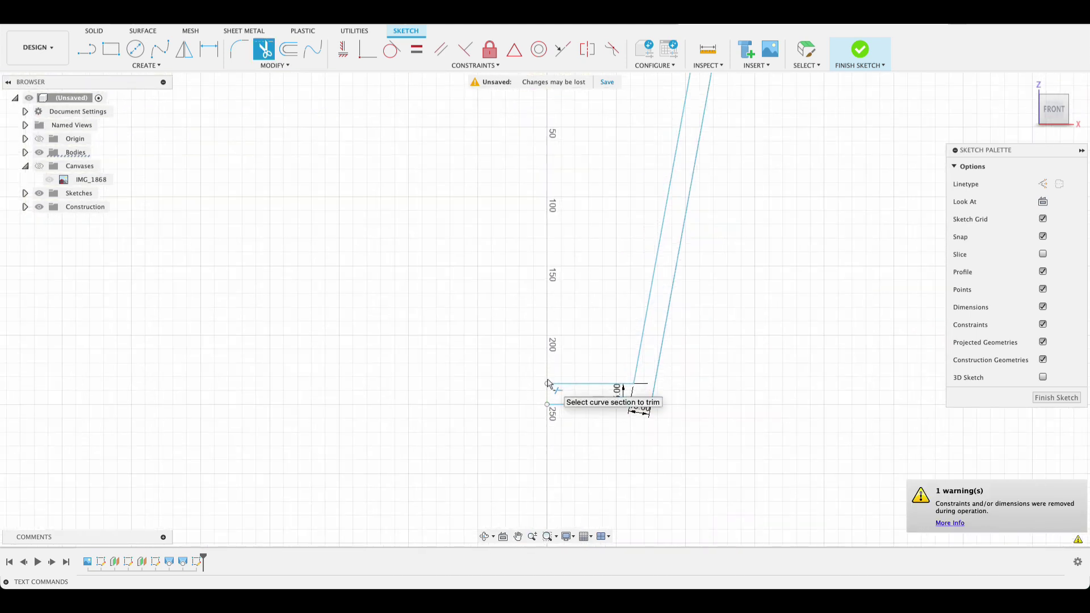
- Draw lines at the bottom and up the centre axis, closing the inner profile across the top
key("l")
left_click(547, 404)
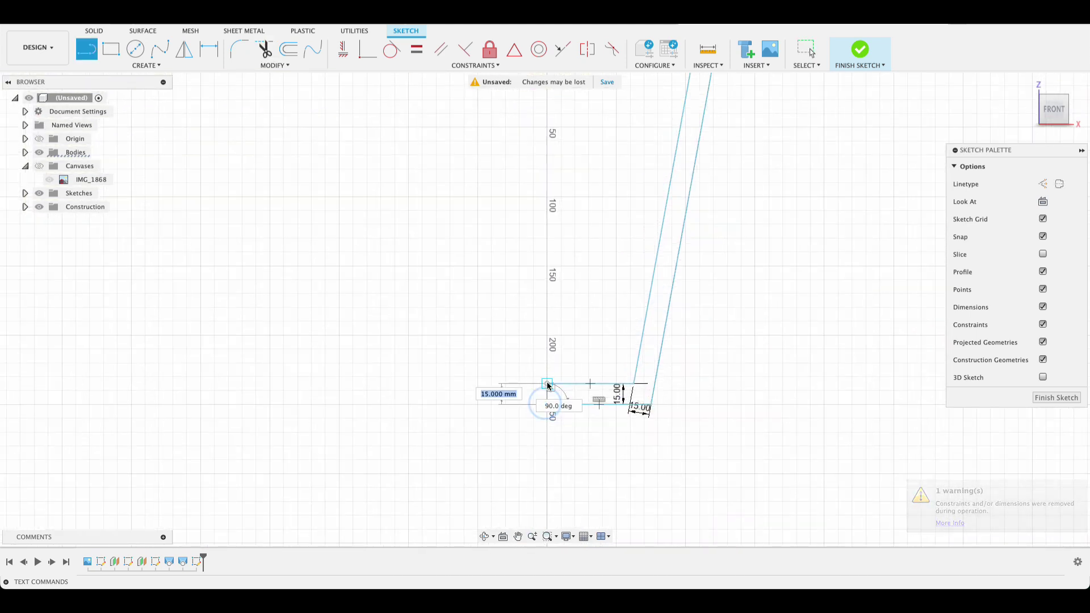
left_click(547, 386)
scroll(596, 340, "down", 5)
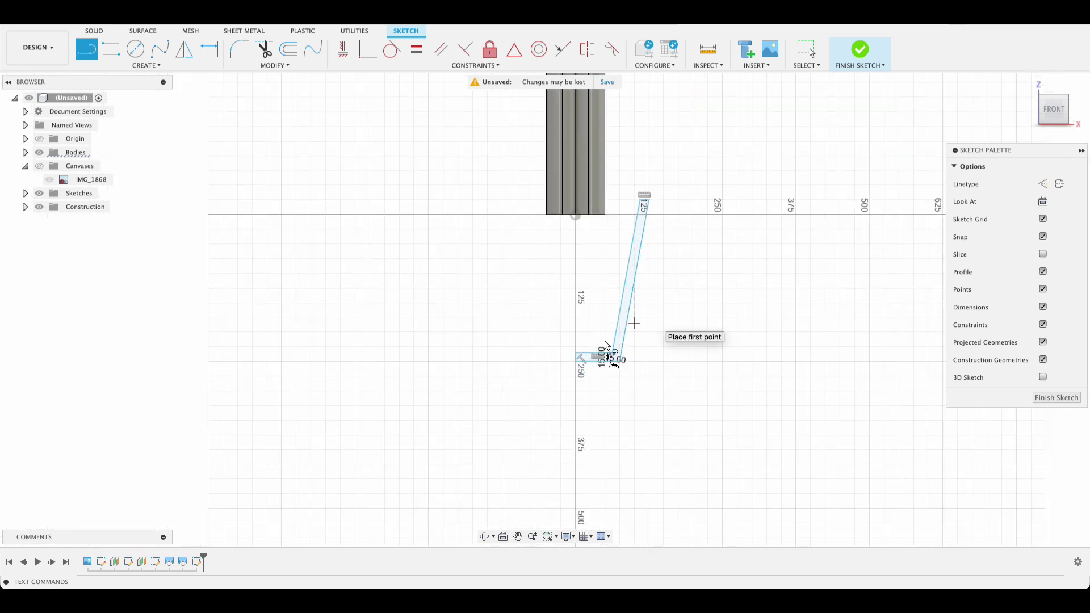
left_click(576, 355)
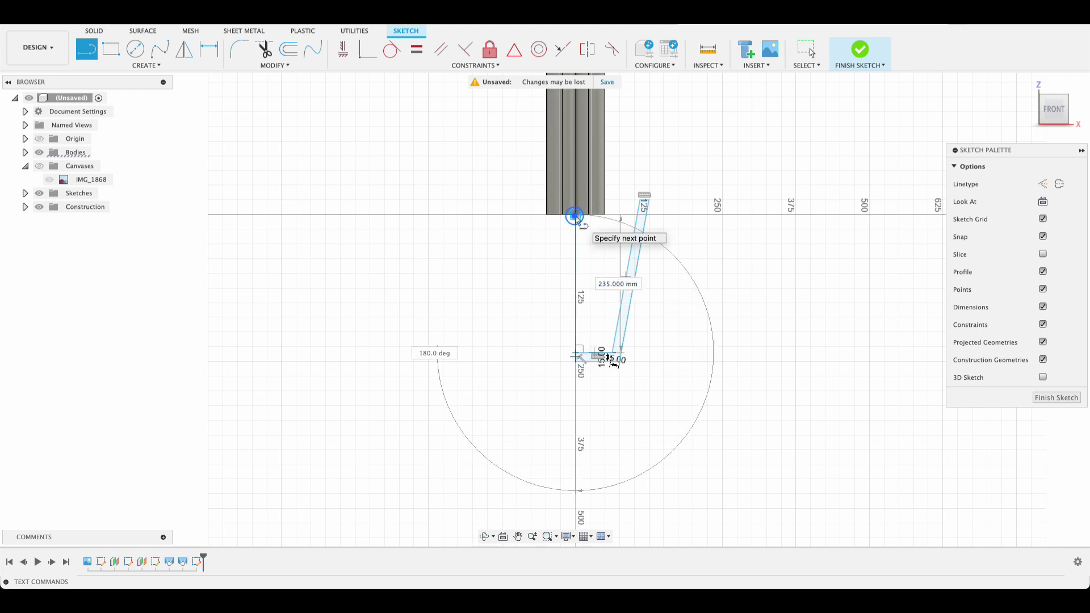
left_click(576, 216)
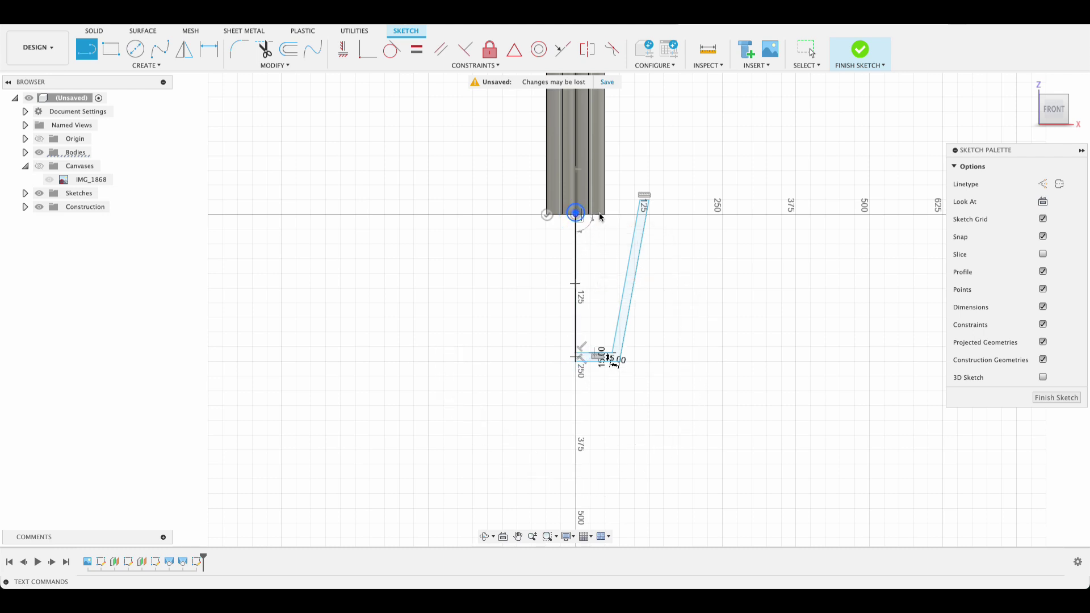
left_click(638, 215)
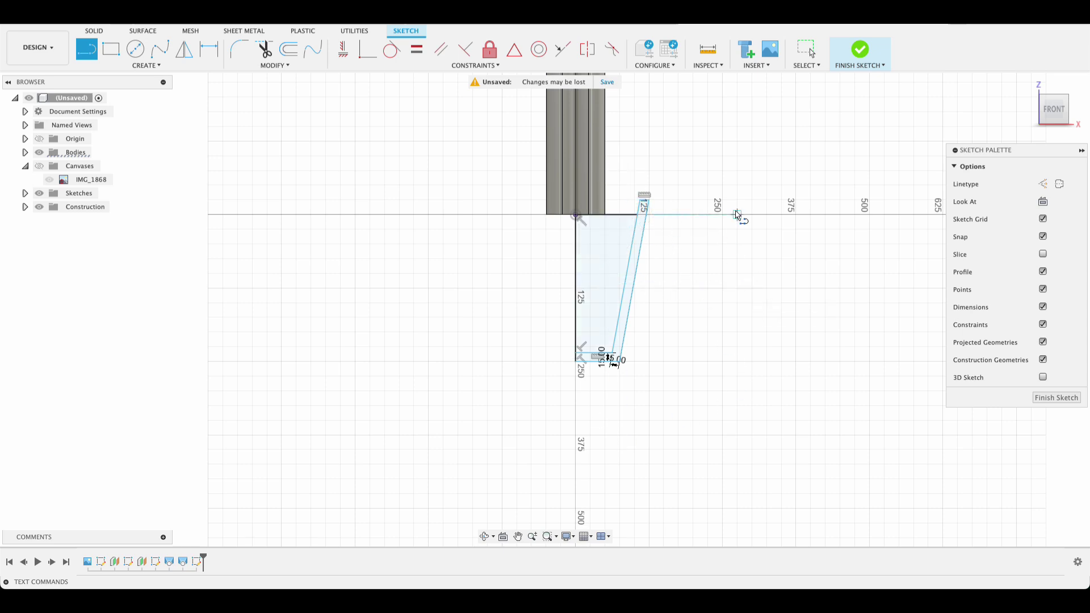
- Finish the sketch and revolve the inner profile 360° about its left edge as a New Body
left_click(1048, 398)
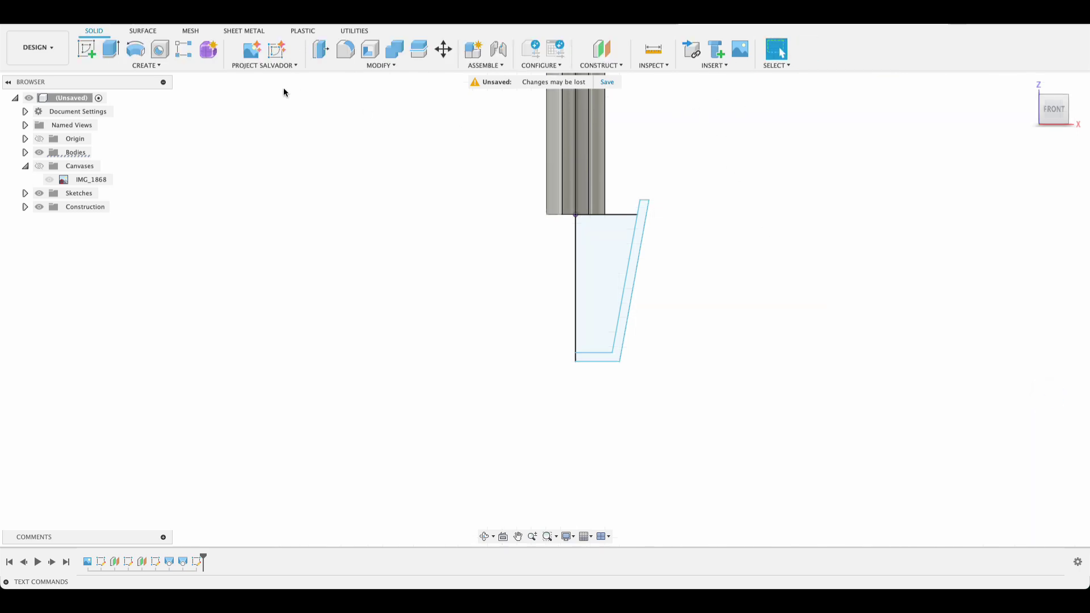
left_click(135, 49)
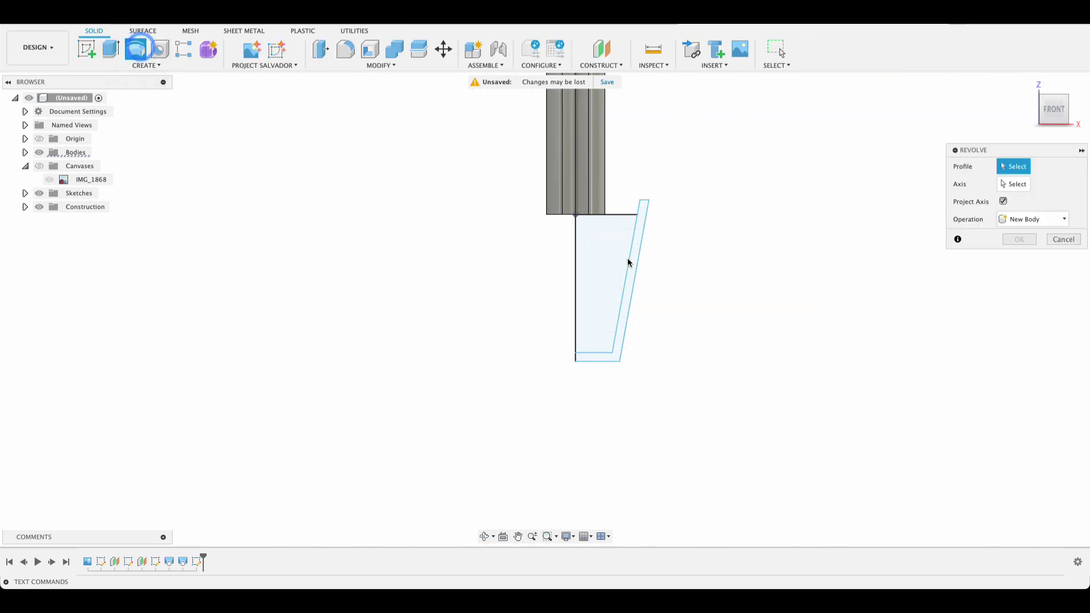
left_click(596, 258)
left_click(1025, 184)
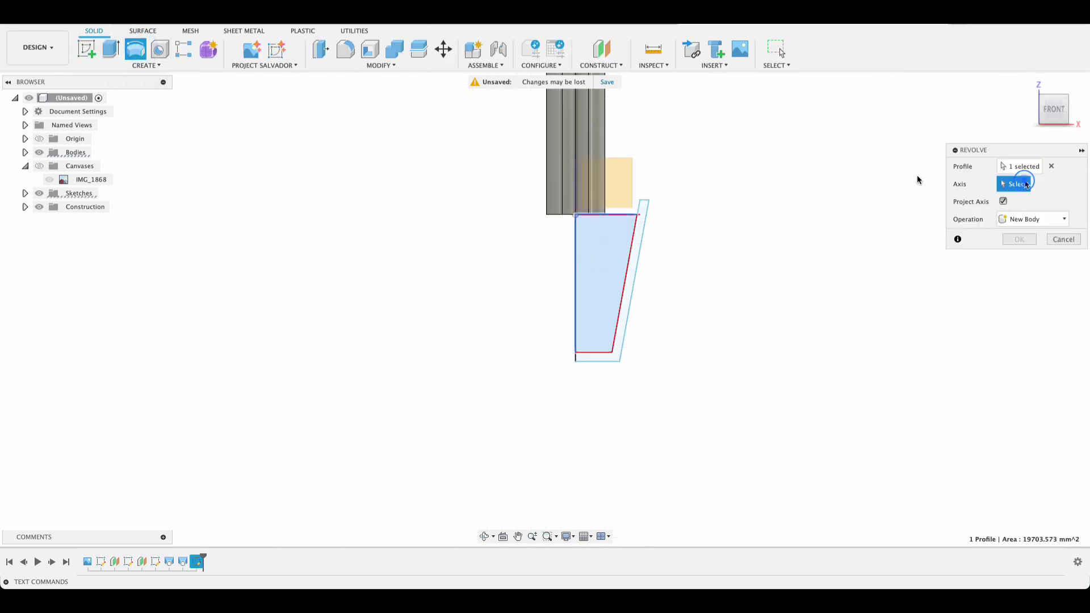
left_click(576, 261)
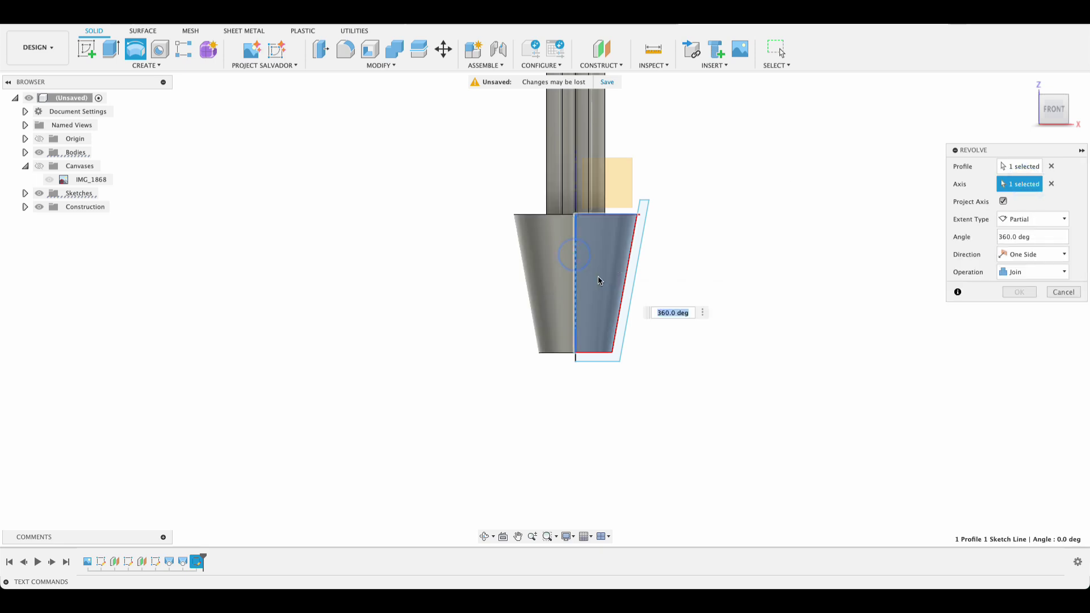
left_click(1032, 271)
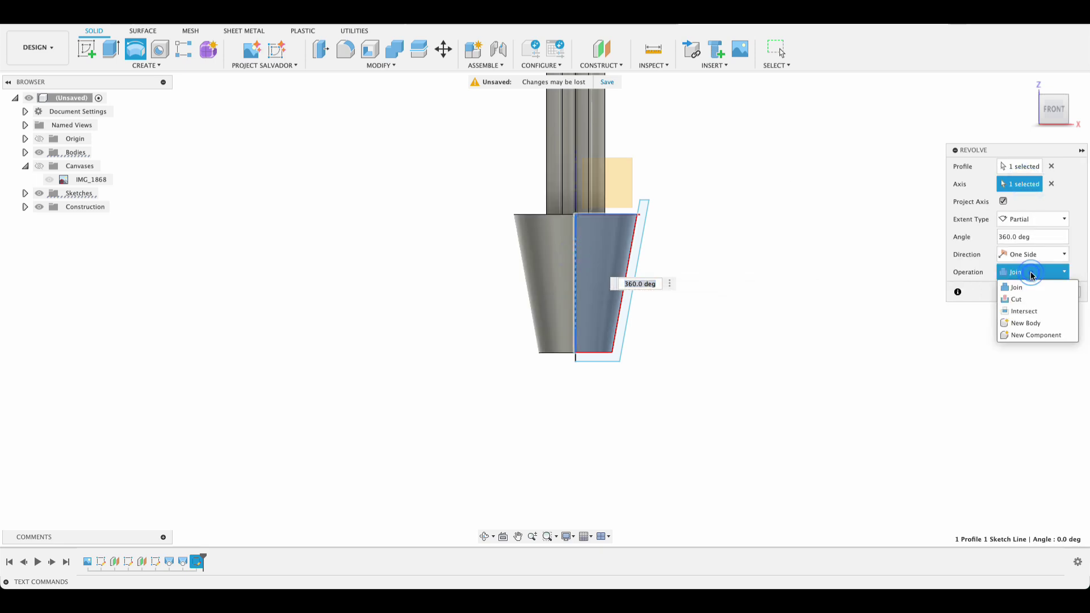
left_click(1028, 323)
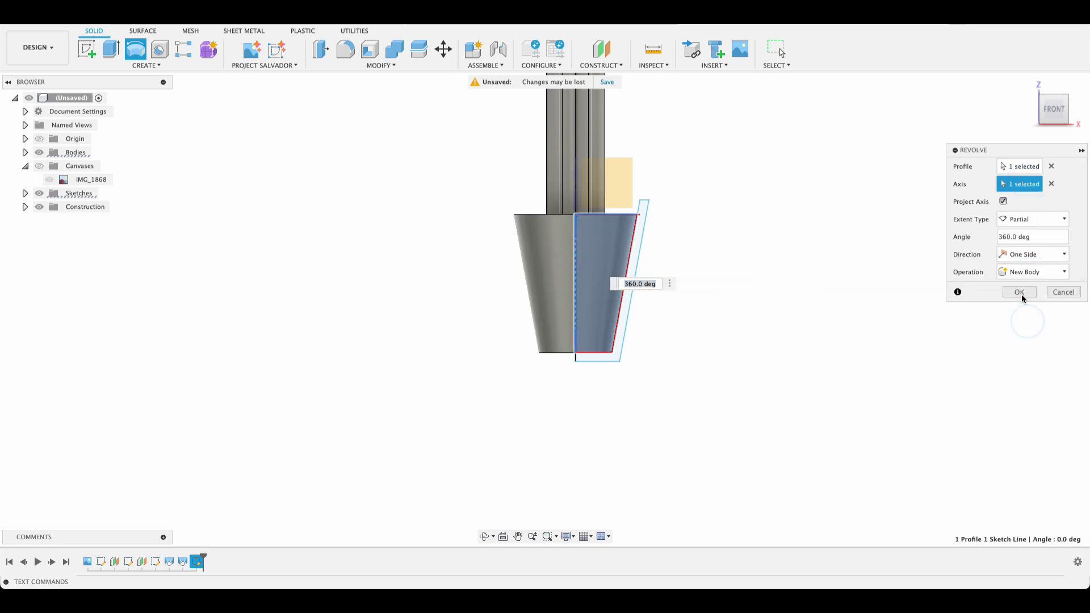
left_click(1020, 292)
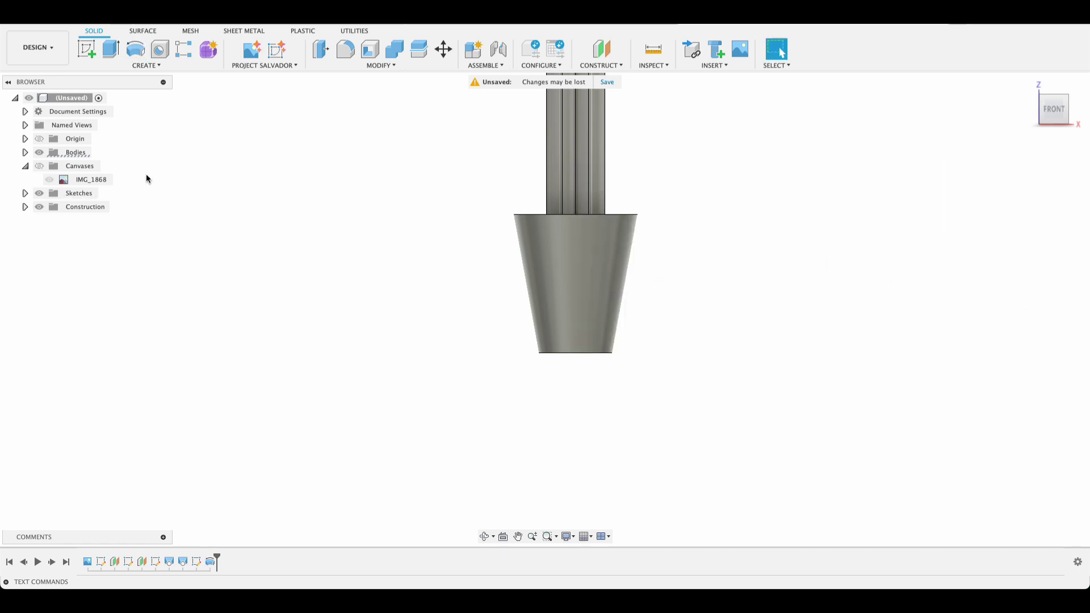
- Make Sketch4 visible and revolve its pot wall profile about the centre line as a New Body
left_click(25, 193)
left_click(50, 248)
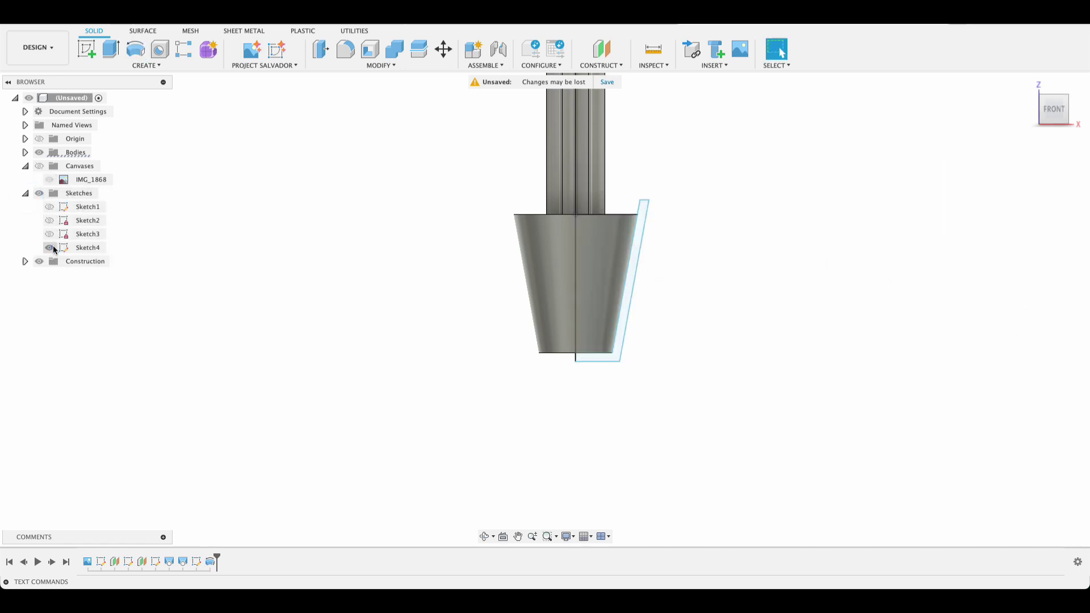
left_click(133, 55)
left_click(625, 322)
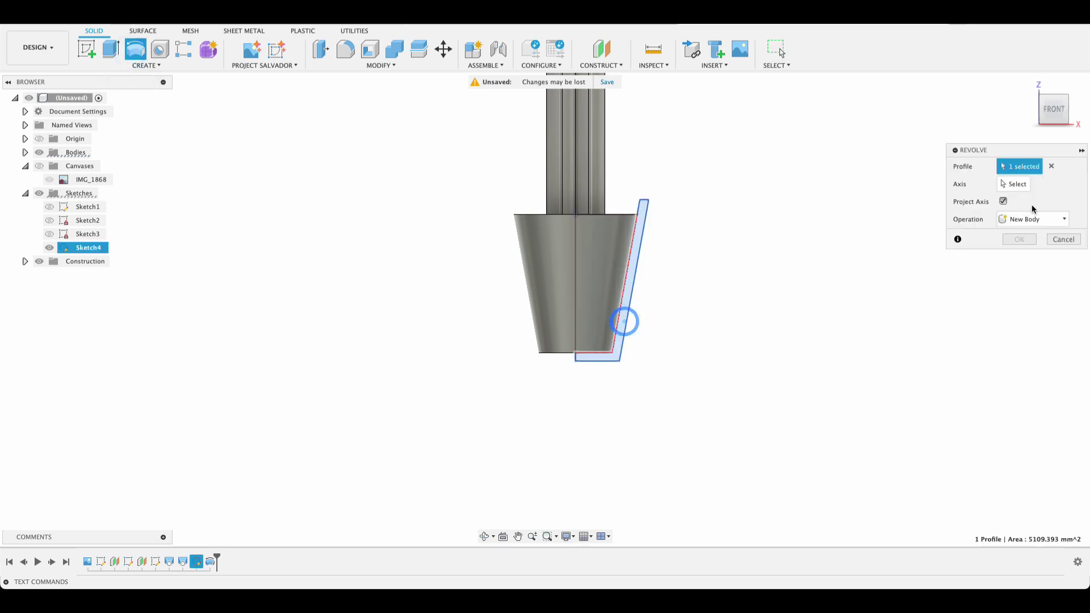
left_click(1017, 184)
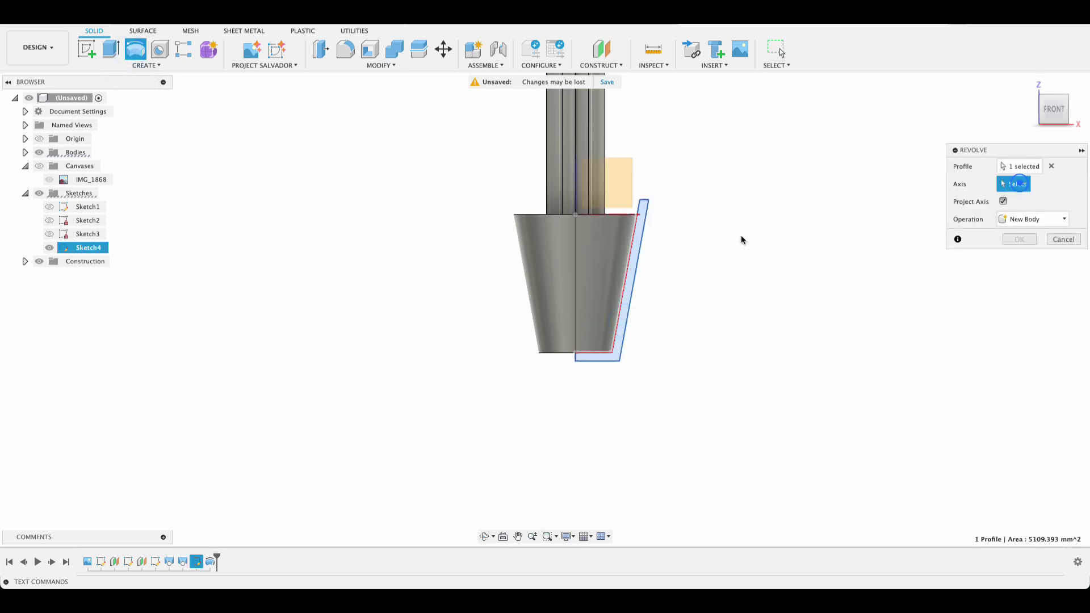
left_click(576, 275)
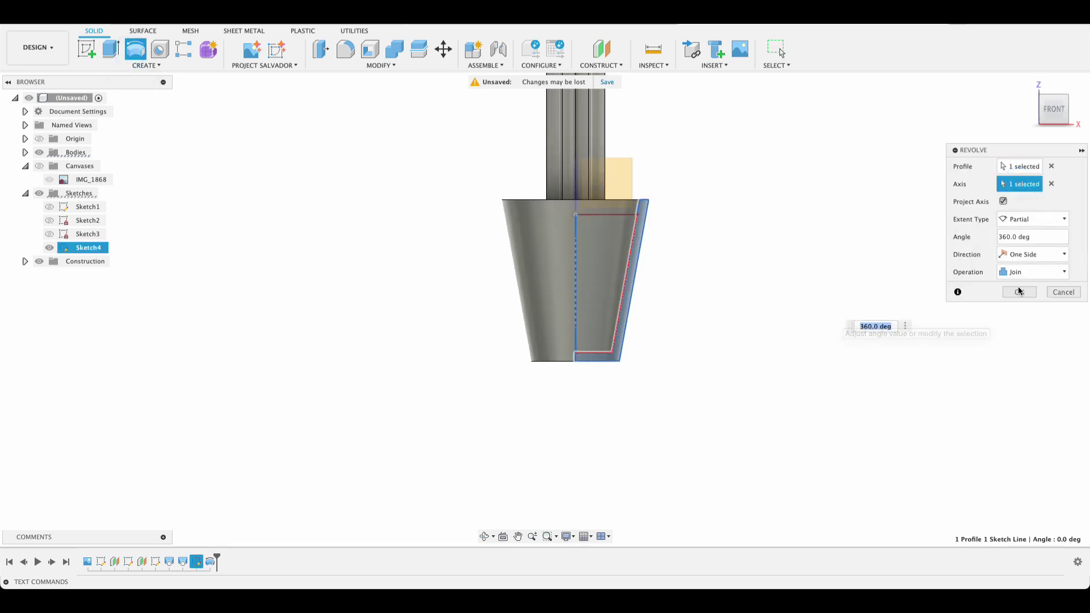
left_click(1033, 272)
left_click(1029, 318)
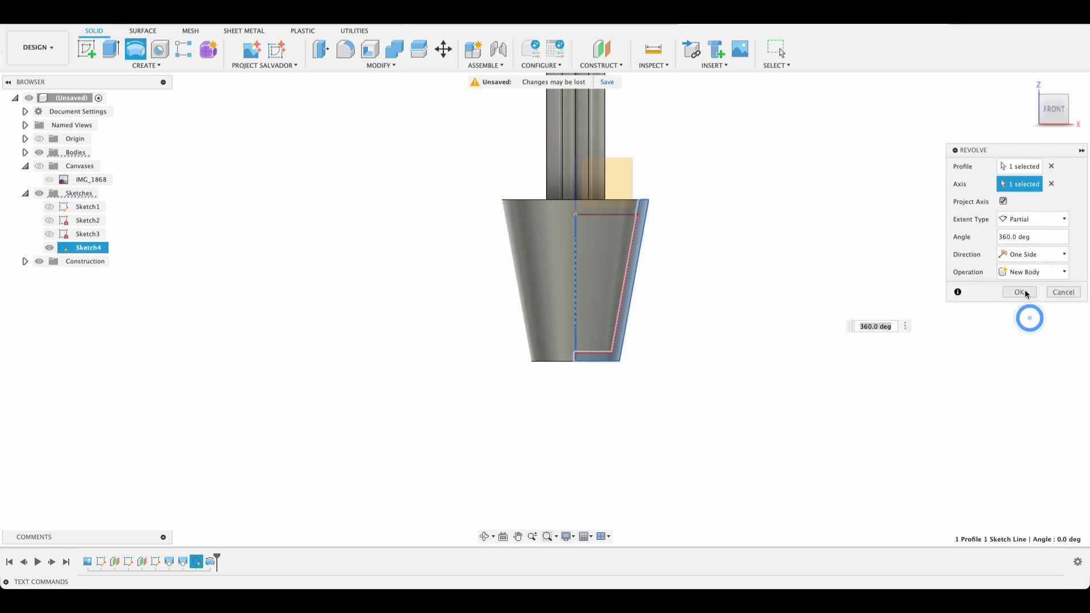
left_click(1025, 293)
middle_click_drag(795, 248, 738, 249, "shift")
- Hide the Sketches folder and orbit to a slightly elevated front view of cactus and pot
scroll(664, 309, "down", 2)
middle_click_drag(664, 309, 564, 403)
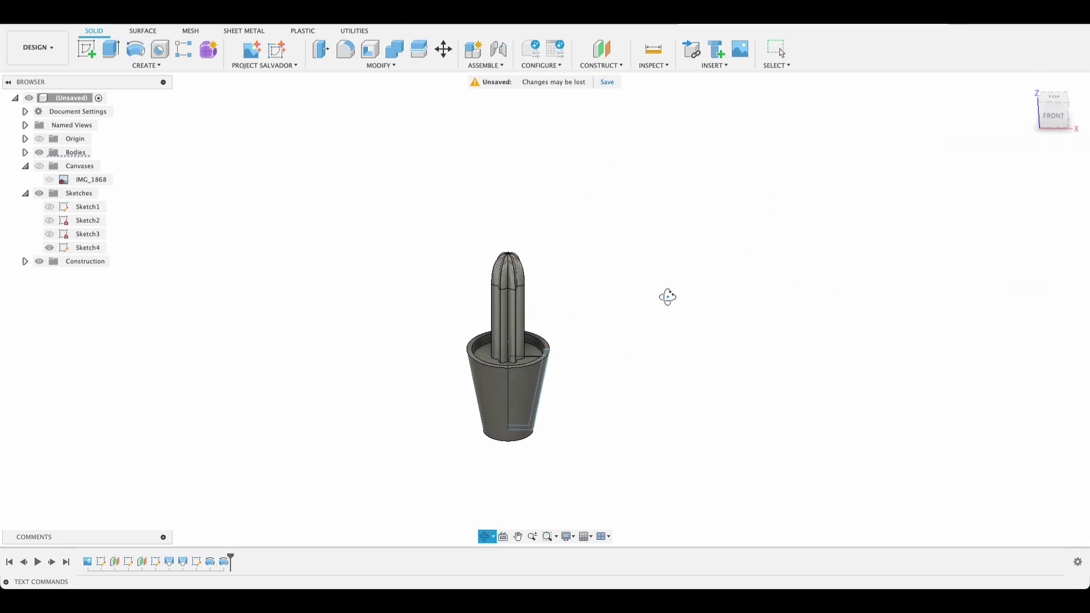
left_click(39, 193)
scroll(628, 382, "up", 3)
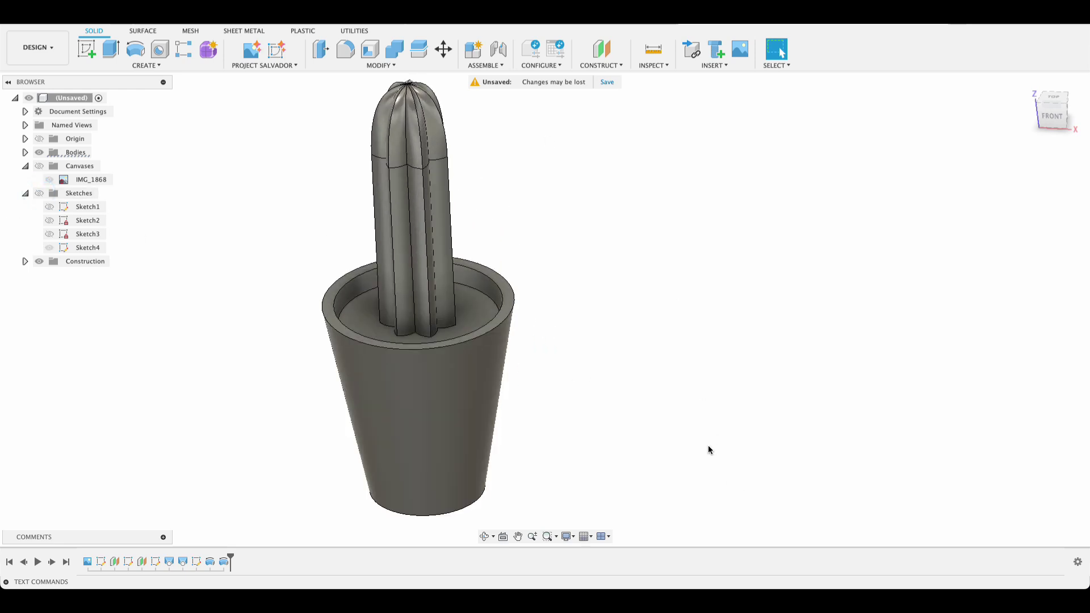
middle_click_drag(691, 419, 694, 403, "shift")
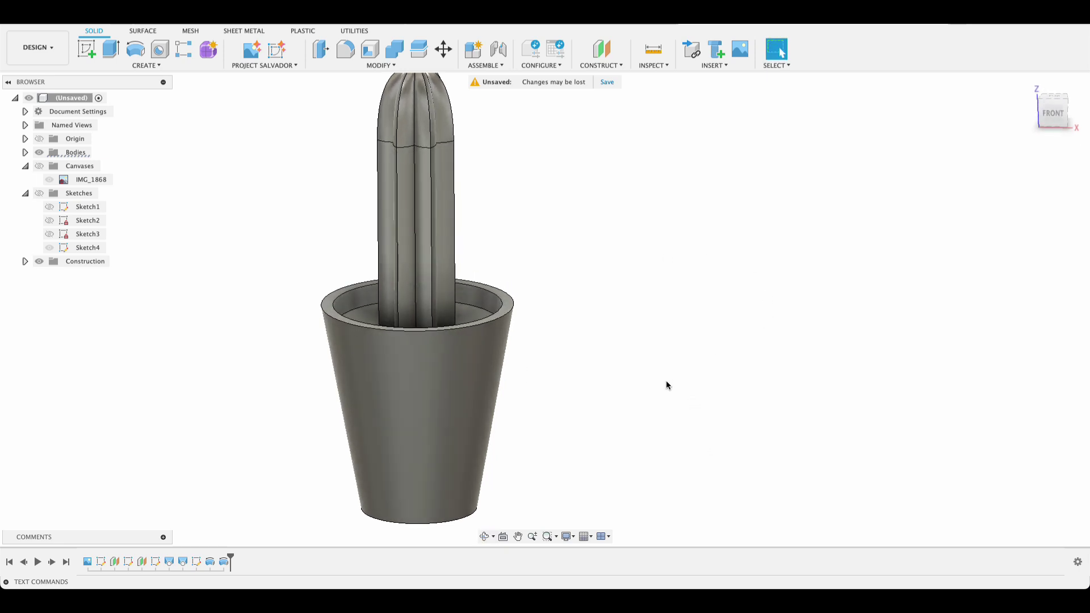
middle_click_drag(658, 388, 762, 378)
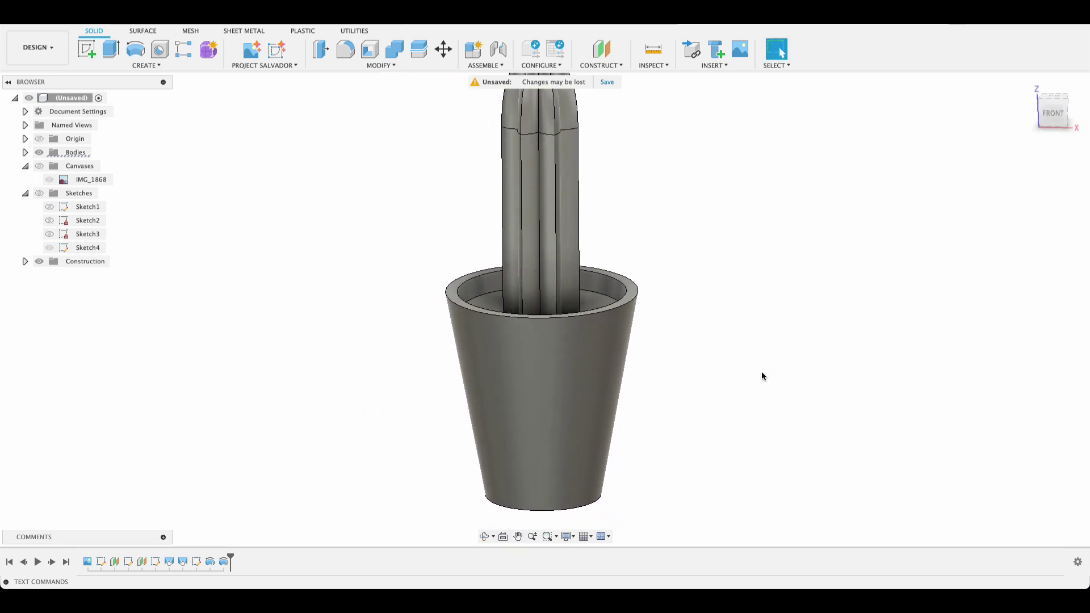
mouse_move(762, 326)
middle_mouse_down("shift")
mouse_move(755, 360)
mouse_move(759, 332)
middle_mouse_up("shift")
- Find ABS (White) by searching 'plast' and apply it to the pot
key("a")
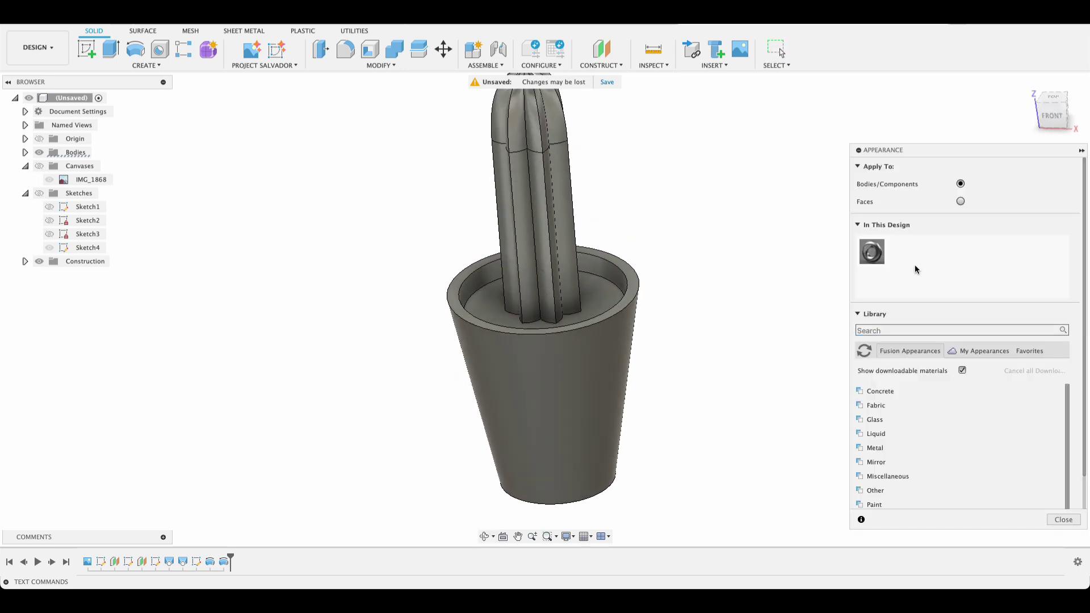
left_click(903, 329)
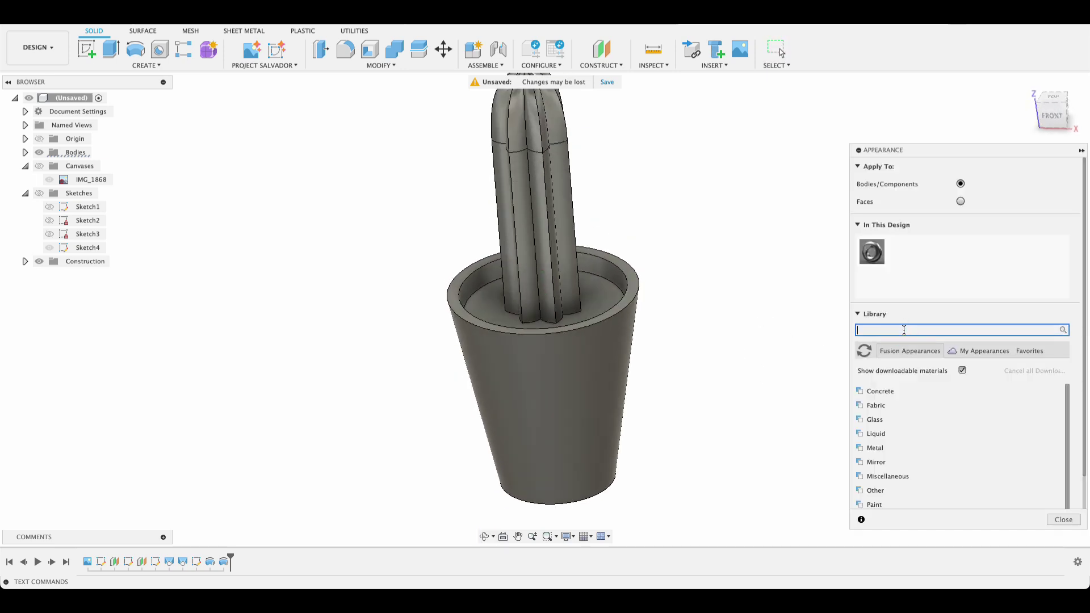
type("plast")
left_click_drag(912, 408, 901, 248)
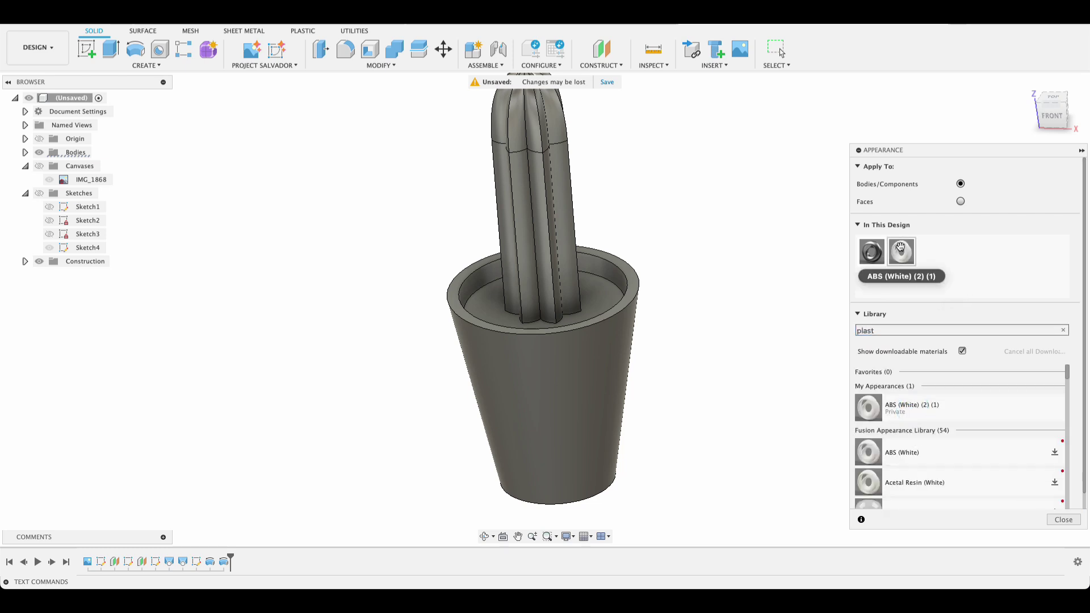
left_click_drag(900, 250, 519, 397)
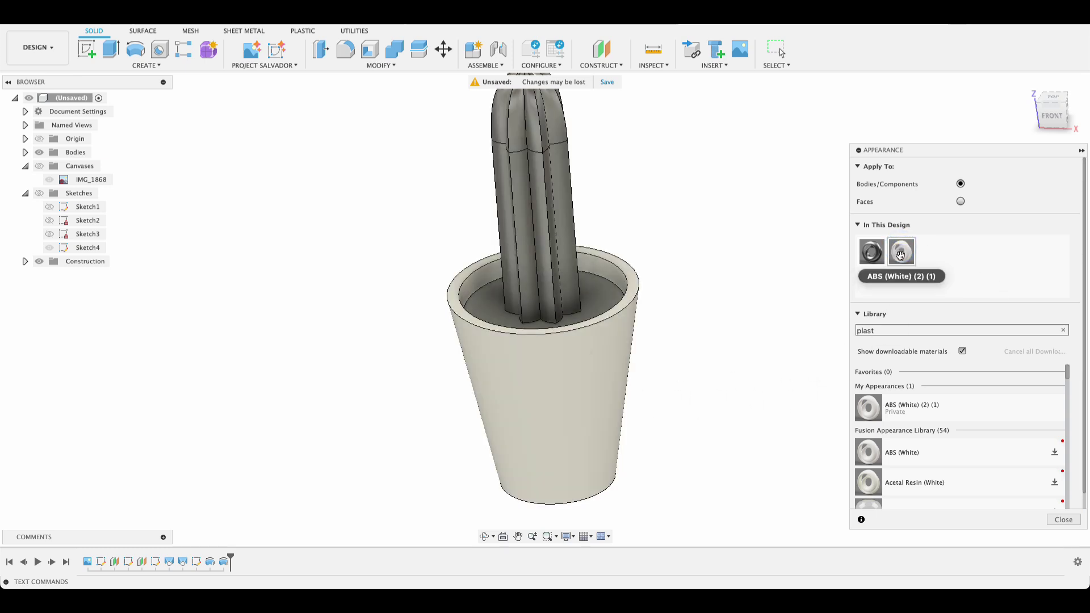
- Duplicate the ABS (White) appearance twice and recolour one copy green (RGB 11, 113, 16)
right_click(900, 255)
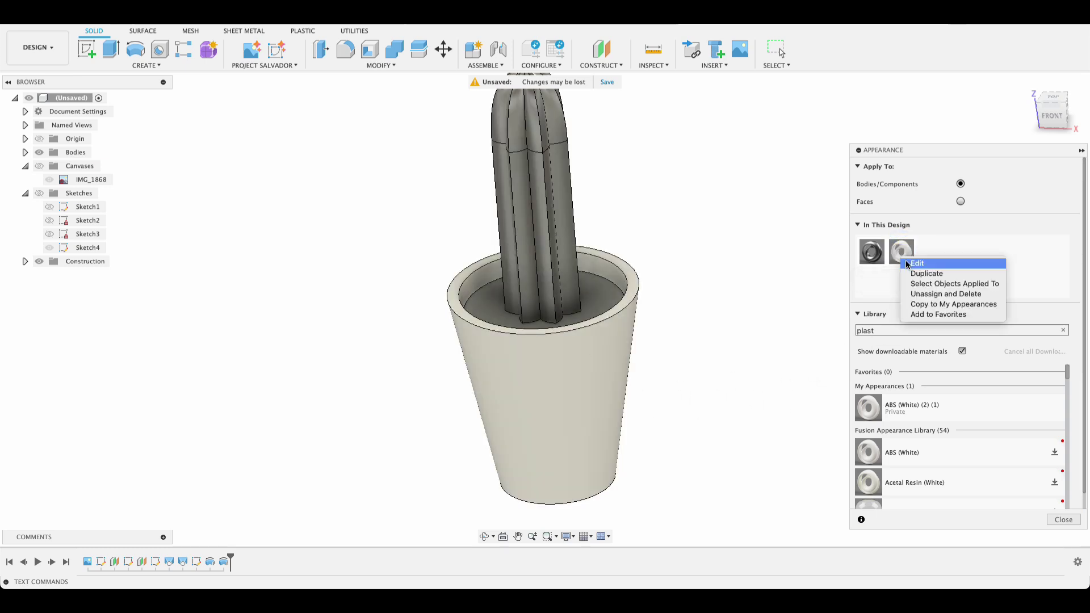
left_click(921, 263)
right_click(929, 253)
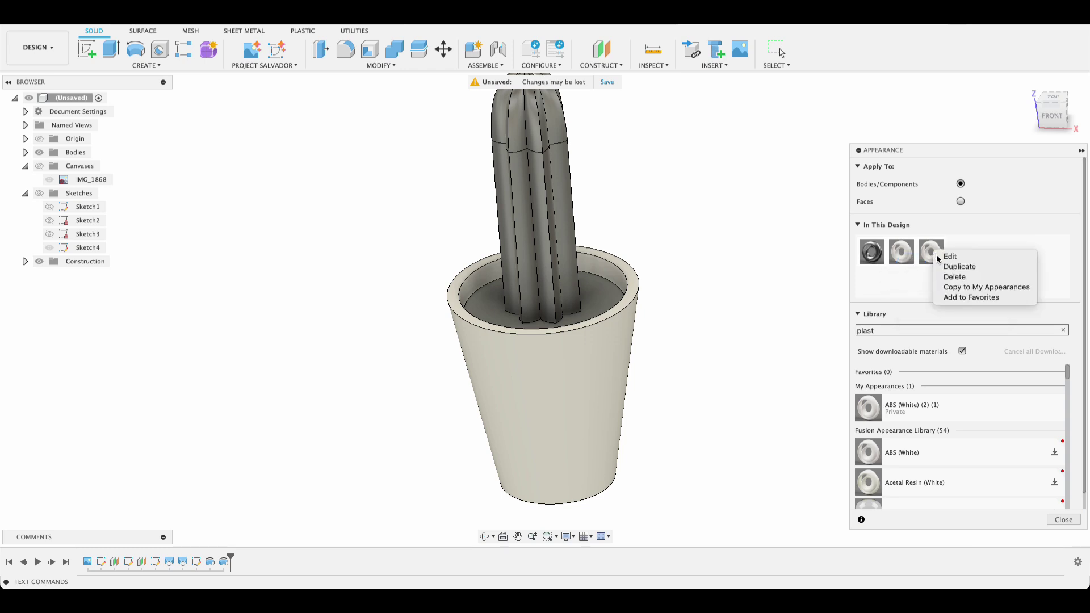
left_click(937, 267)
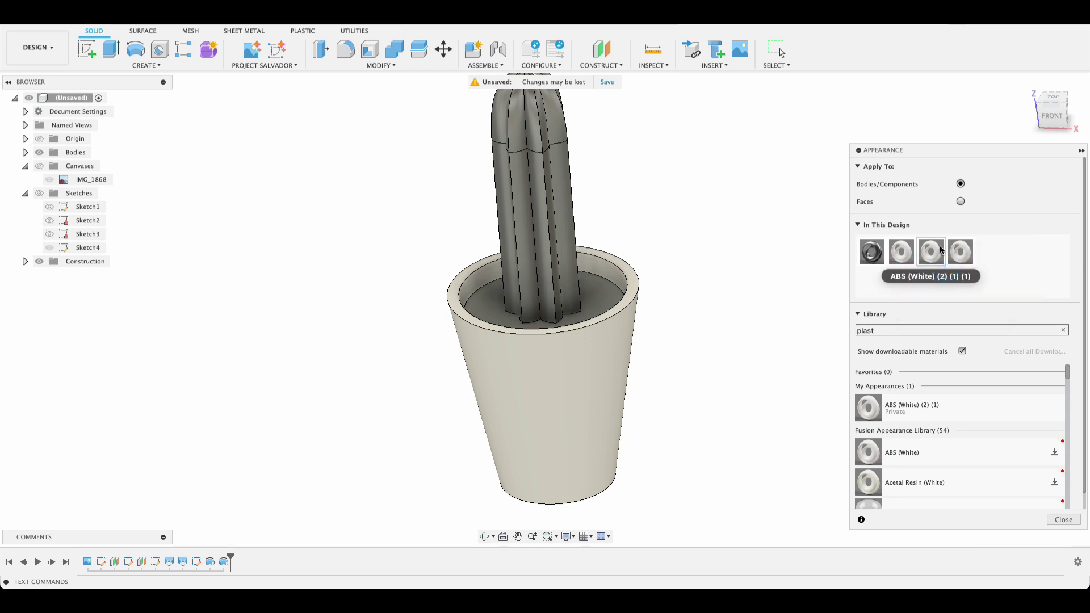
right_click(933, 253)
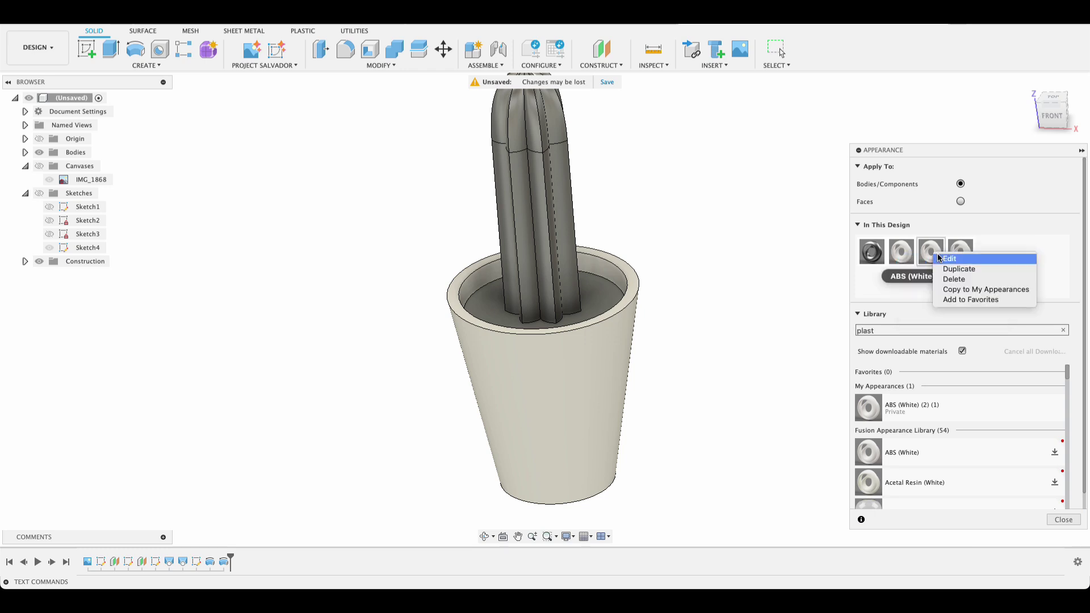
left_click(940, 259)
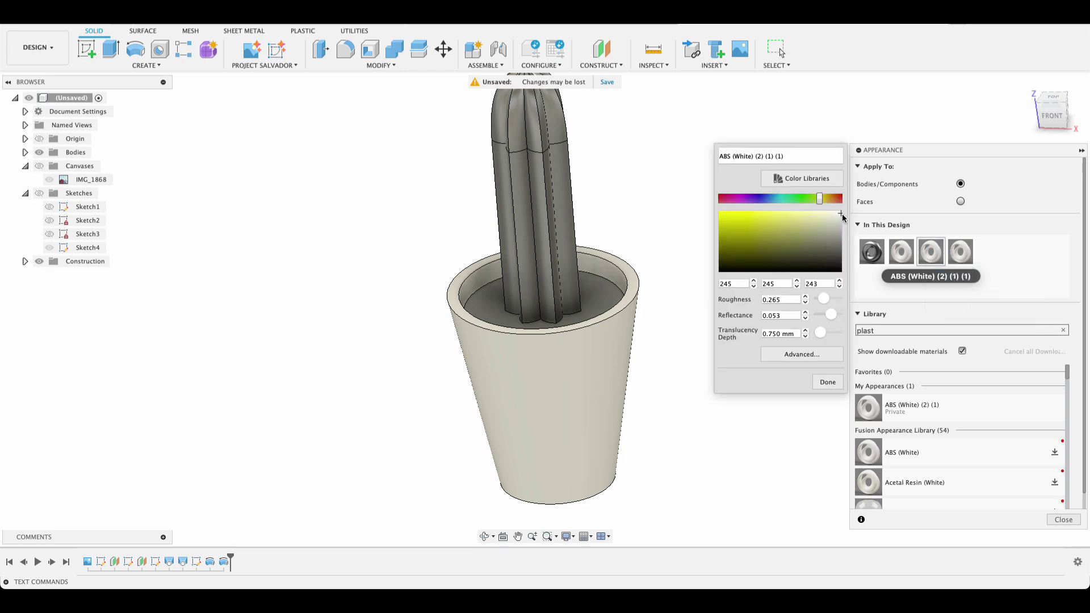
mouse_move(820, 198)
left_mouse_down()
mouse_move(799, 197)
mouse_move(734, 246)
left_mouse_up()
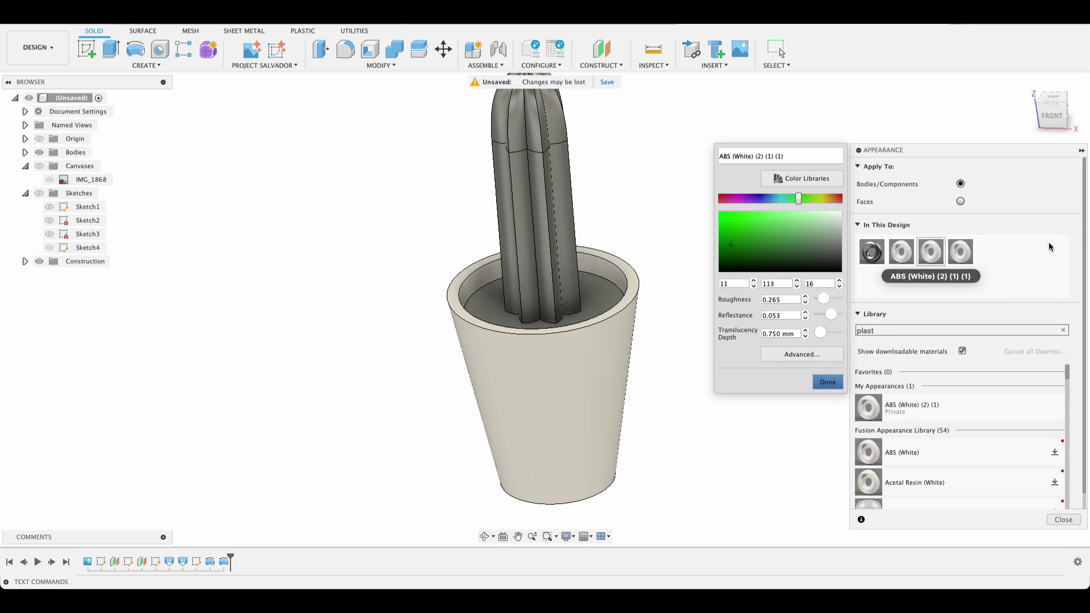
- Confirm the green, tint the fourth appearance copy orange-brown, and apply it to the soil
left_click(985, 272)
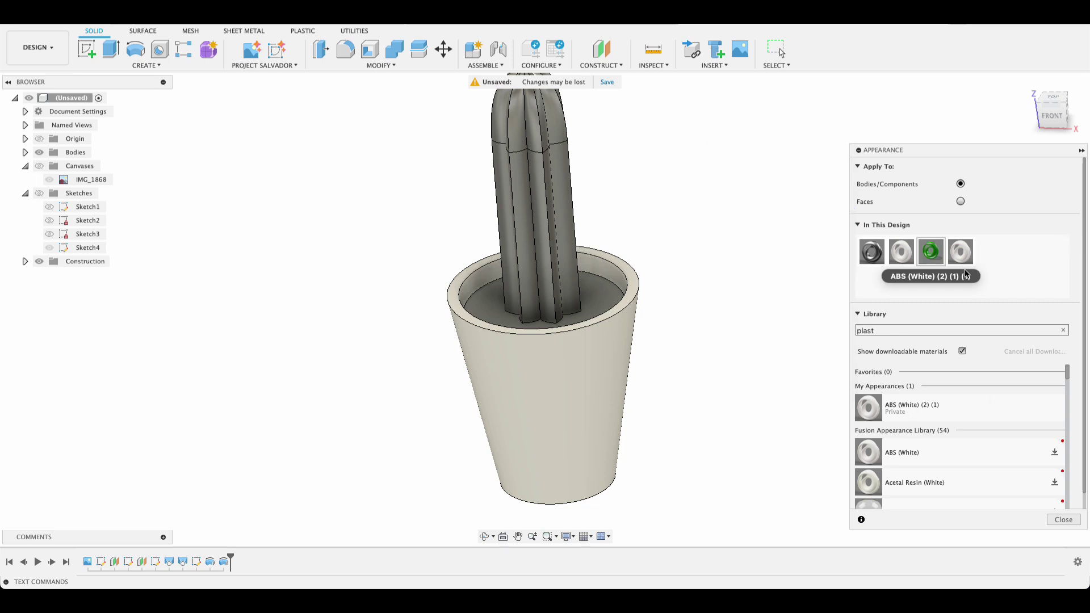
right_click(965, 257)
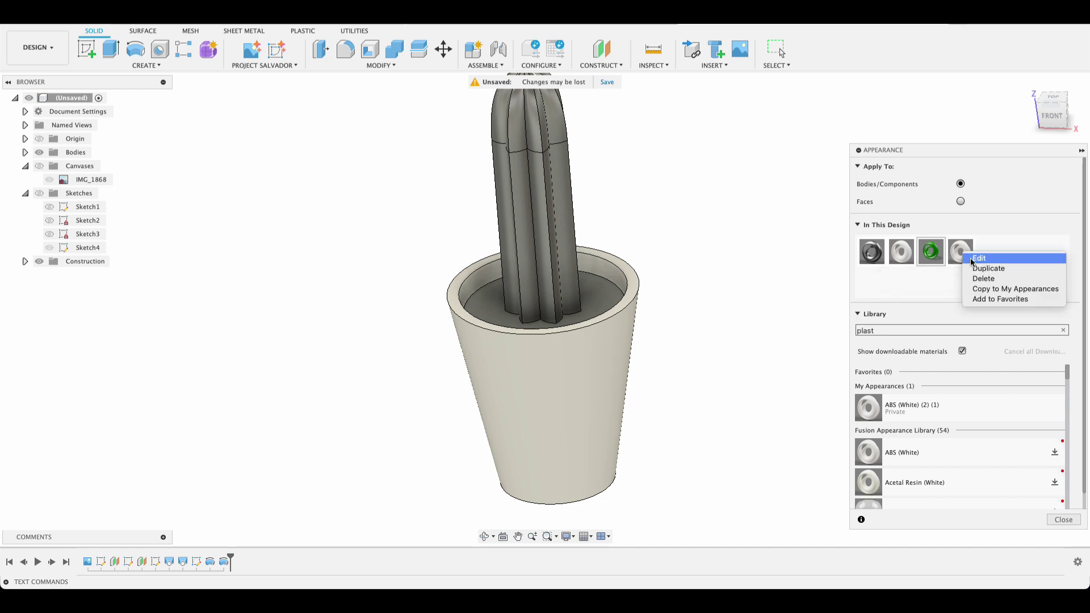
left_click(971, 258)
left_click_drag(822, 202, 728, 248)
left_click_drag(827, 200, 829, 200)
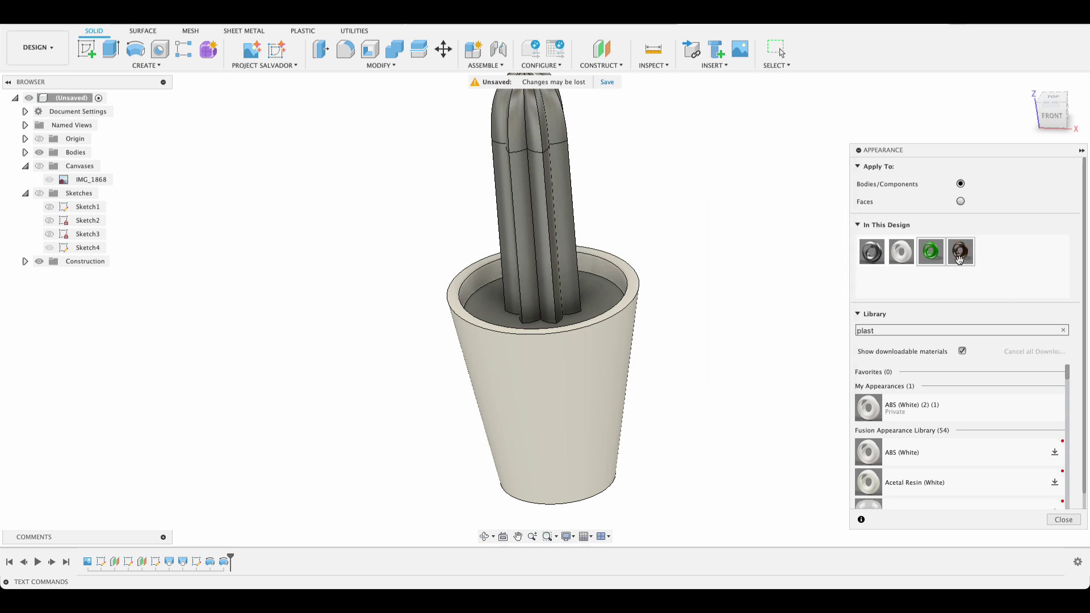
left_click_drag(964, 253, 619, 307)
- Lighten the soil's brown slightly, apply the green appearance to the cactus, and close the dialog
right_click(962, 254)
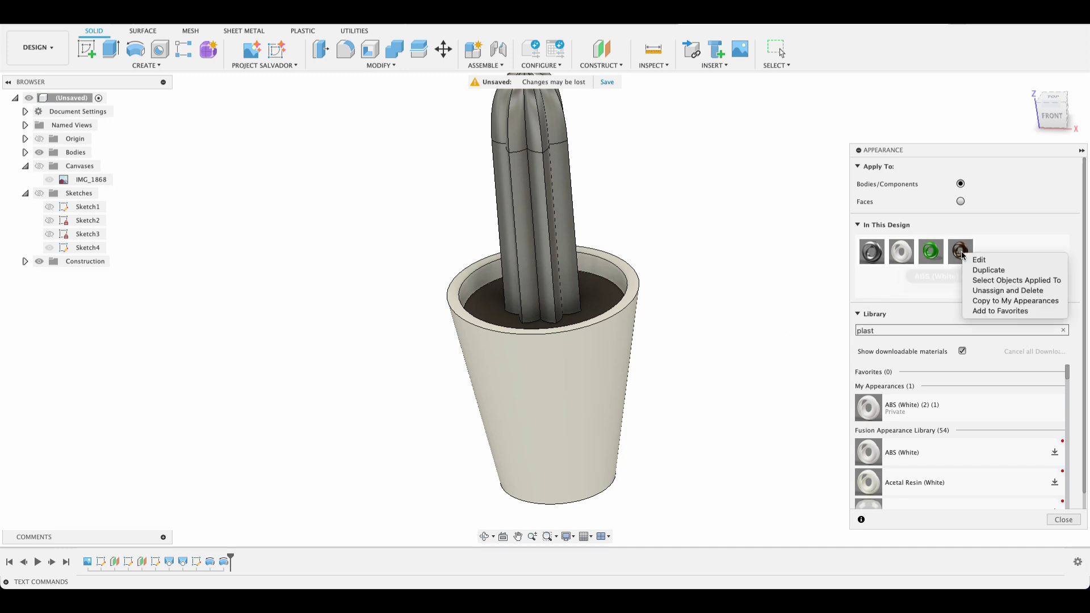
left_click(977, 261)
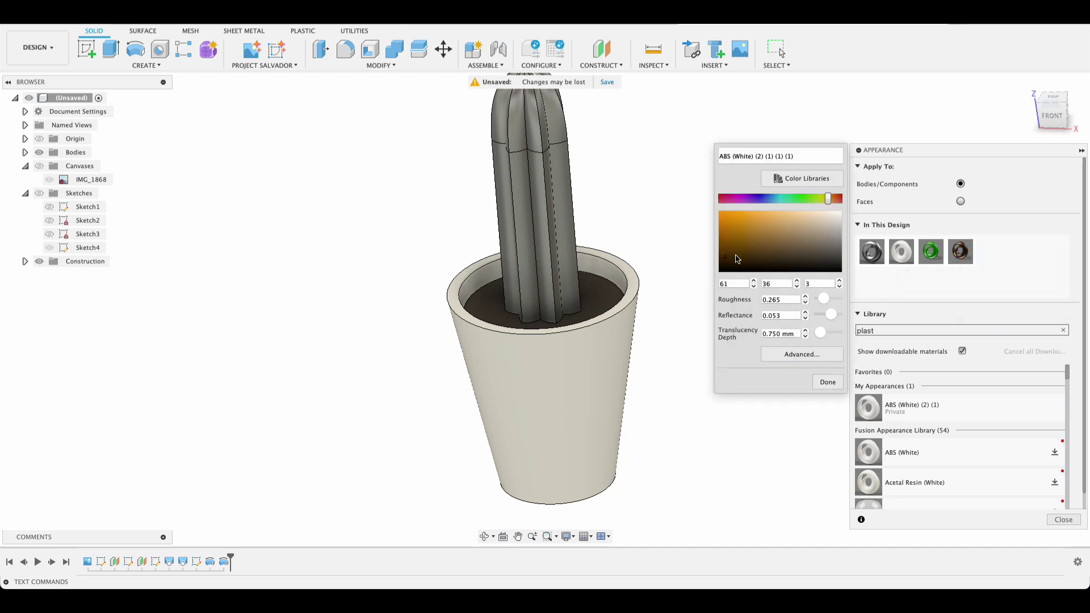
left_click_drag(725, 251, 726, 248)
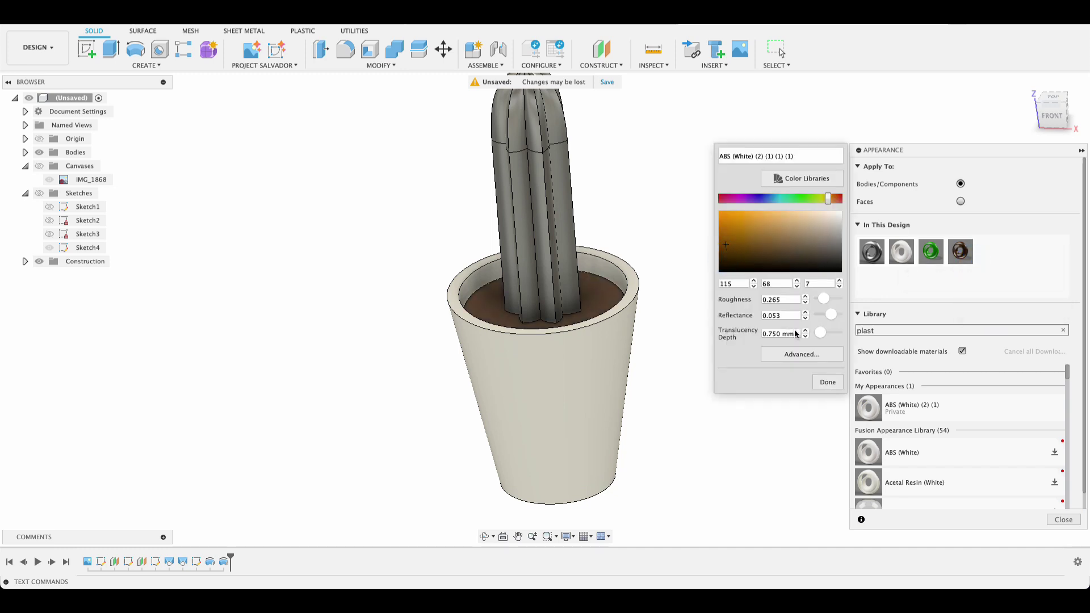
left_click(835, 380)
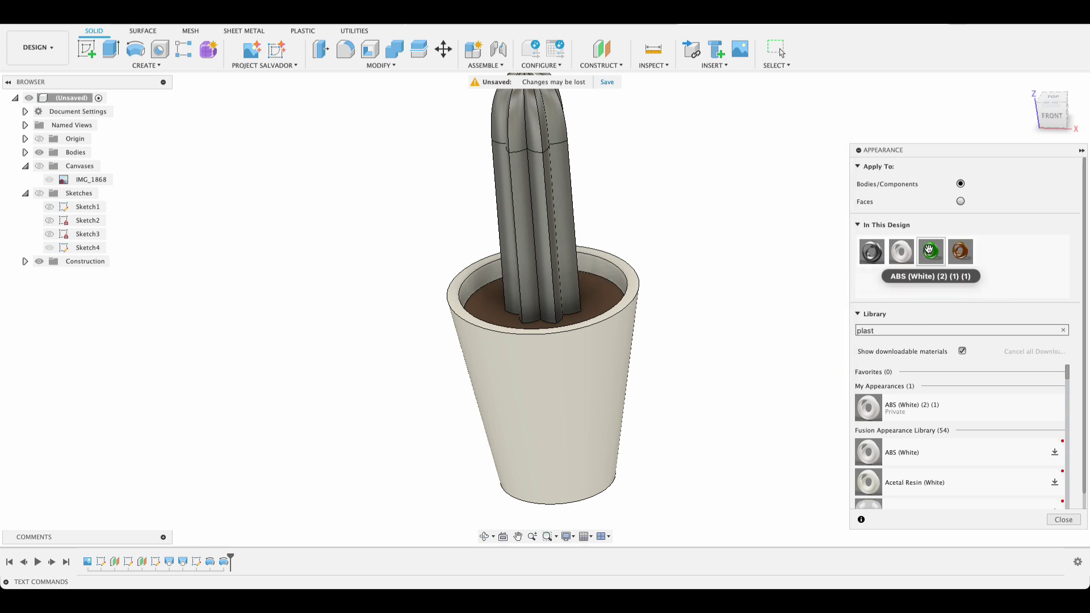
left_click_drag(930, 250, 550, 264)
scroll(690, 368, "down", 3)
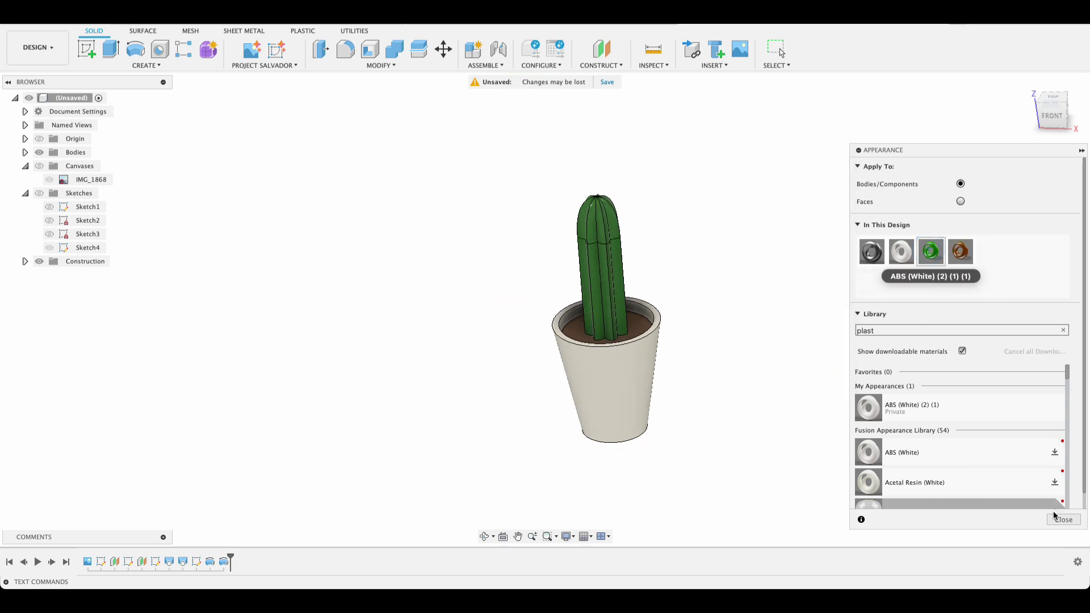
left_click(1057, 519)
- Move the Plane2 offset from 350 mm up to about 619 mm to stretch the cactus dome taller
middle_click_drag(725, 340, 664, 239, "shift")
key("Escape")
scroll(635, 195, "up", 5)
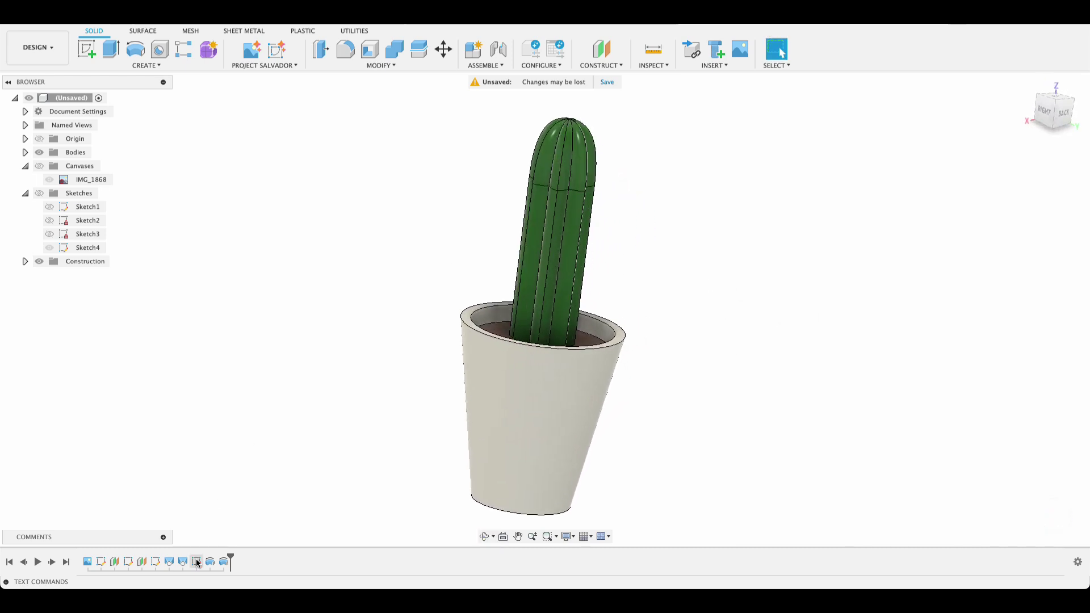
double_click(142, 562)
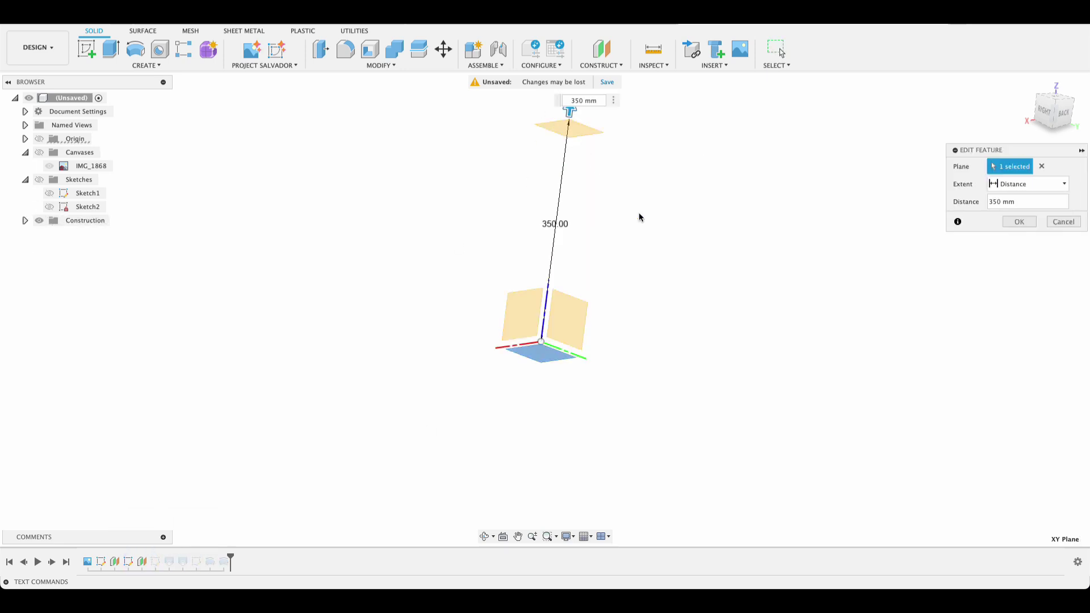
scroll(653, 230, "down", 3)
left_click_drag(571, 290, 587, 180)
left_click(1018, 221)
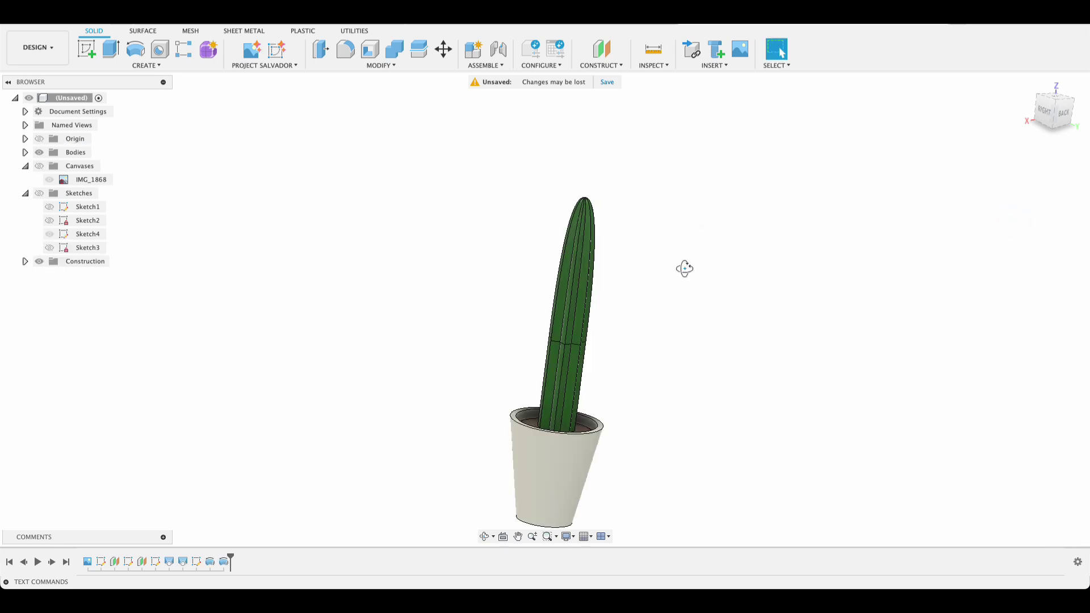
middle_click_drag(684, 268, 615, 254, "shift")
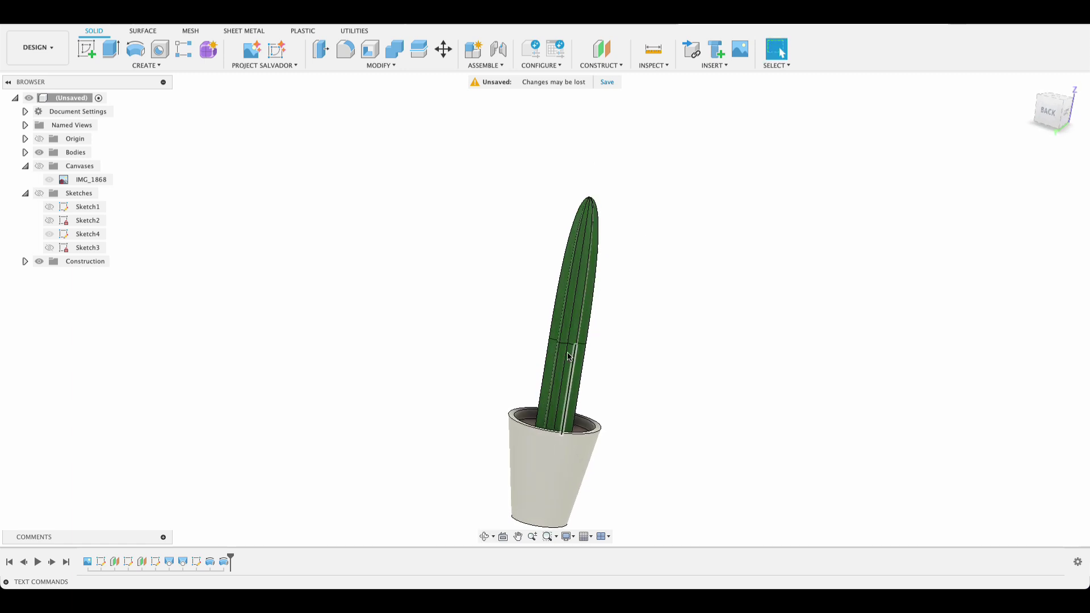
- Raise Plane1 from 250 mm to about 562 mm, then check the lengthened cactus from the back view
double_click(100, 562)
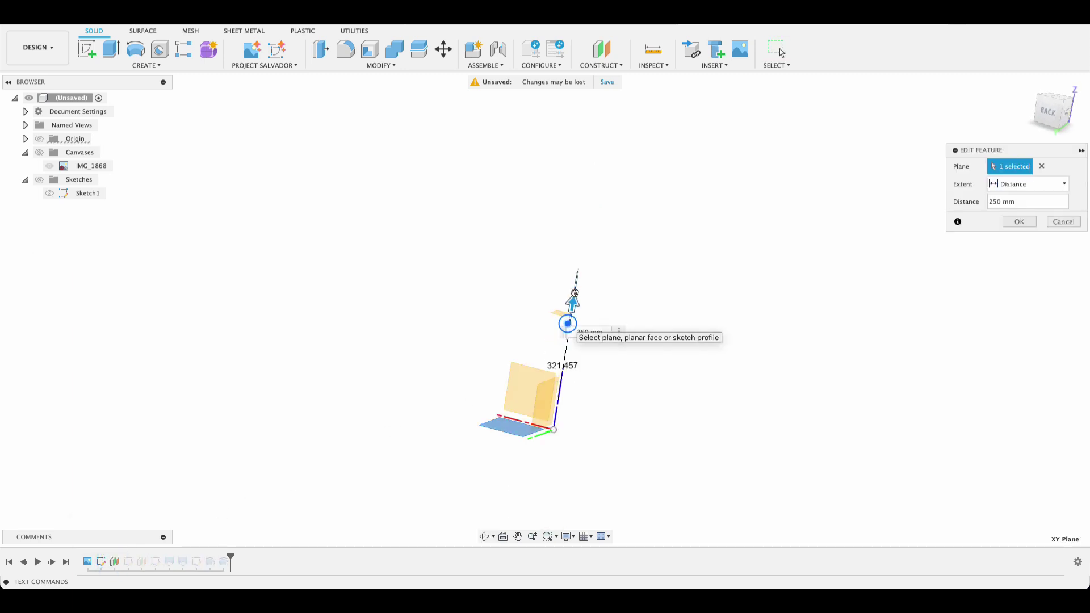
left_click_drag(567, 323, 624, 220)
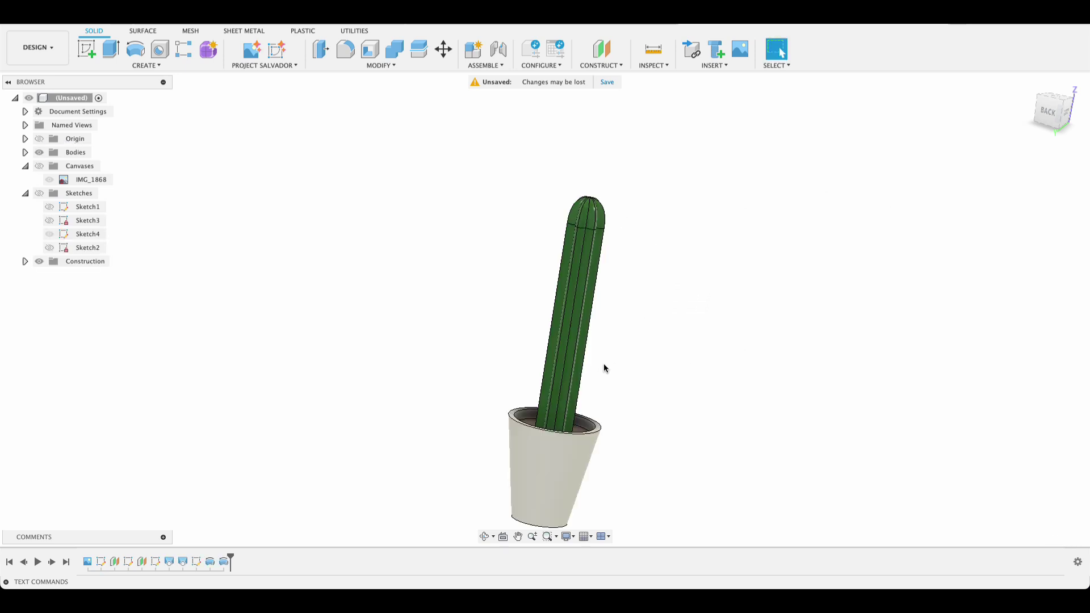
mouse_move(738, 357)
middle_mouse_down("shift")
mouse_move(769, 311)
mouse_move(783, 384)
mouse_move(837, 415)
mouse_move(786, 376)
mouse_move(752, 326)
mouse_move(735, 340)
middle_mouse_up("shift")
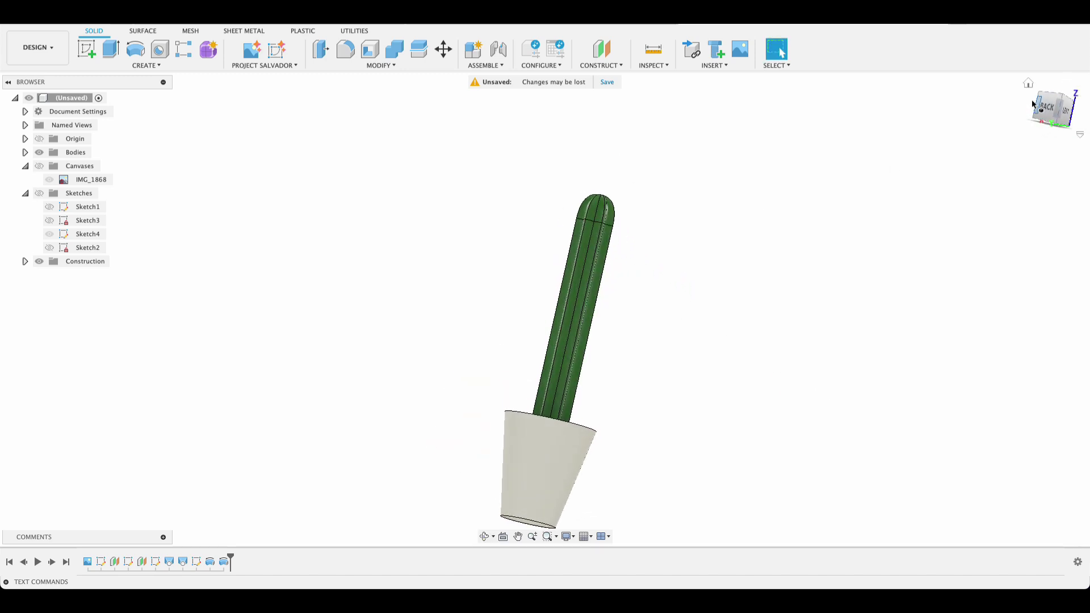
left_click(1048, 109)
middle_click_drag(650, 318, 647, 455, "shift")
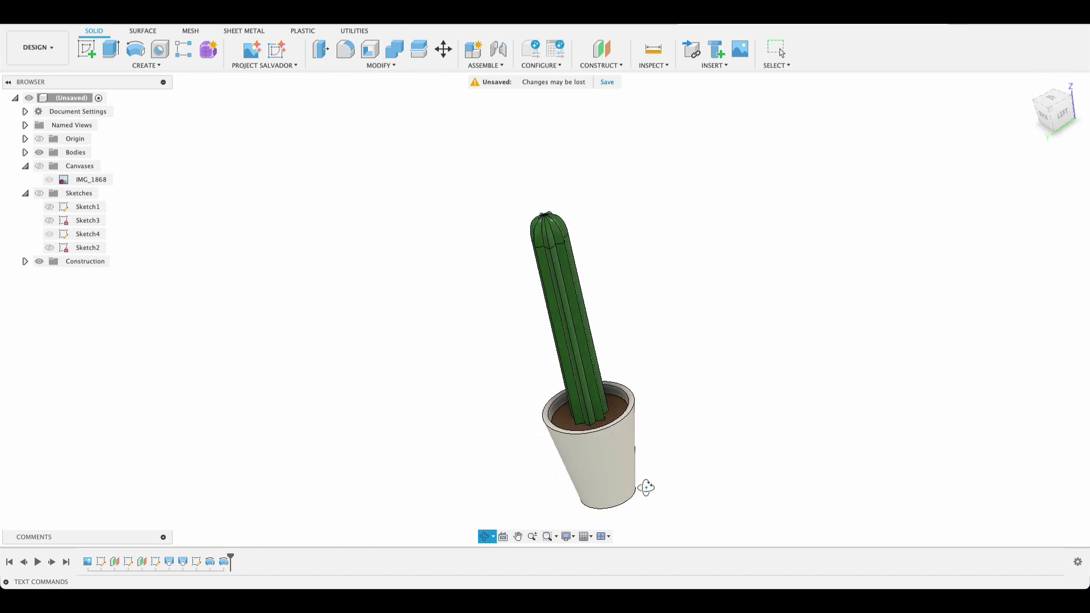